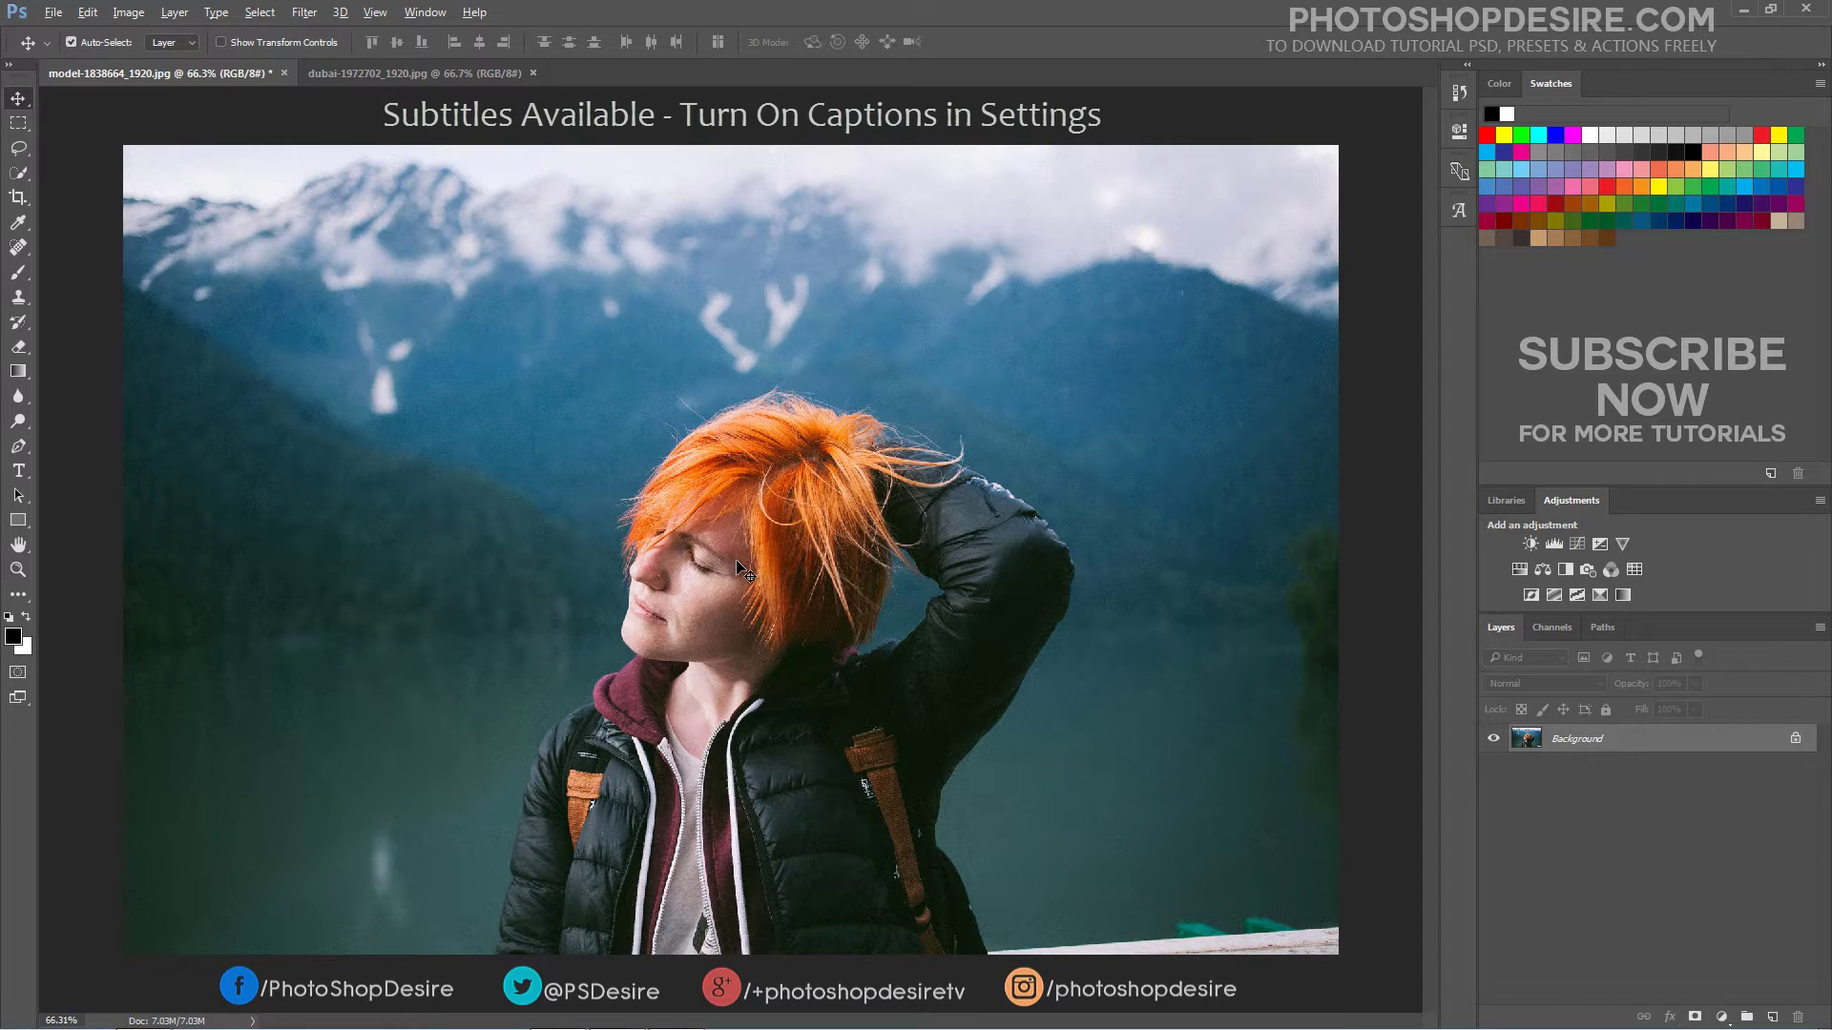
Duplicate the Background layer to create a Background copy.
scroll(736, 559, "up", 5, "alt")
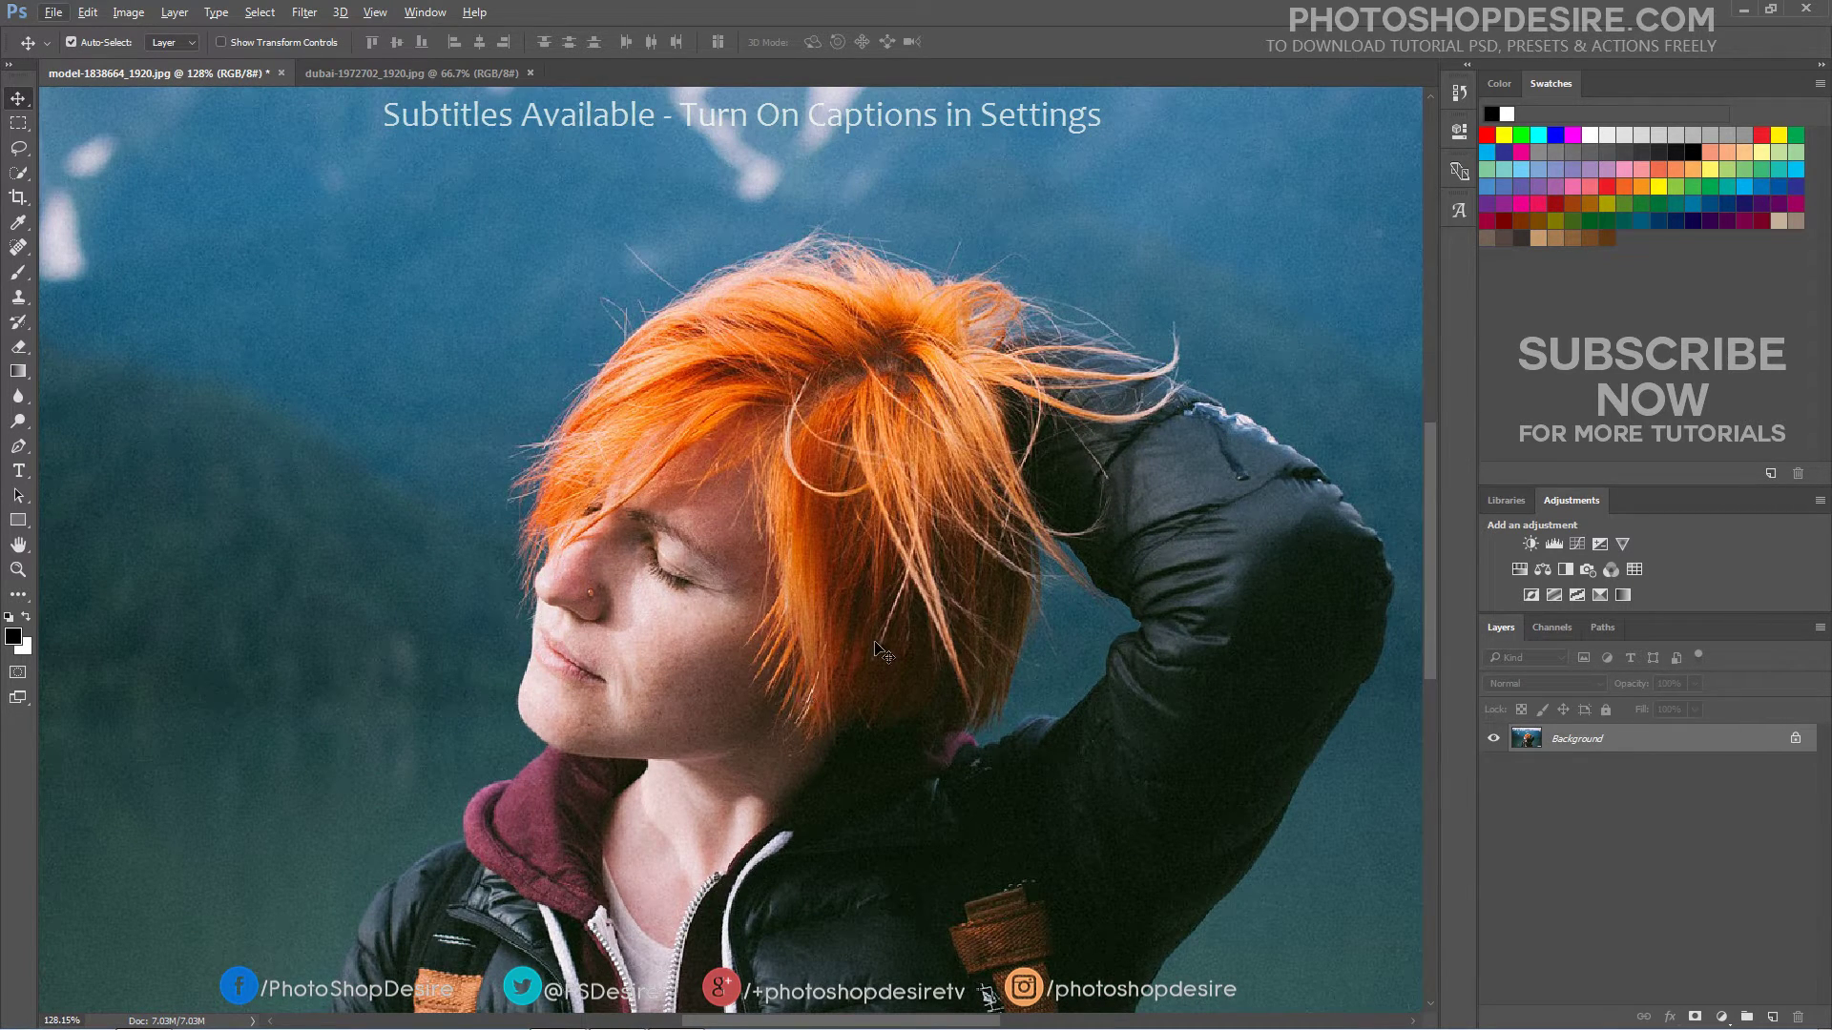
scroll(877, 649, "down", 5, "alt")
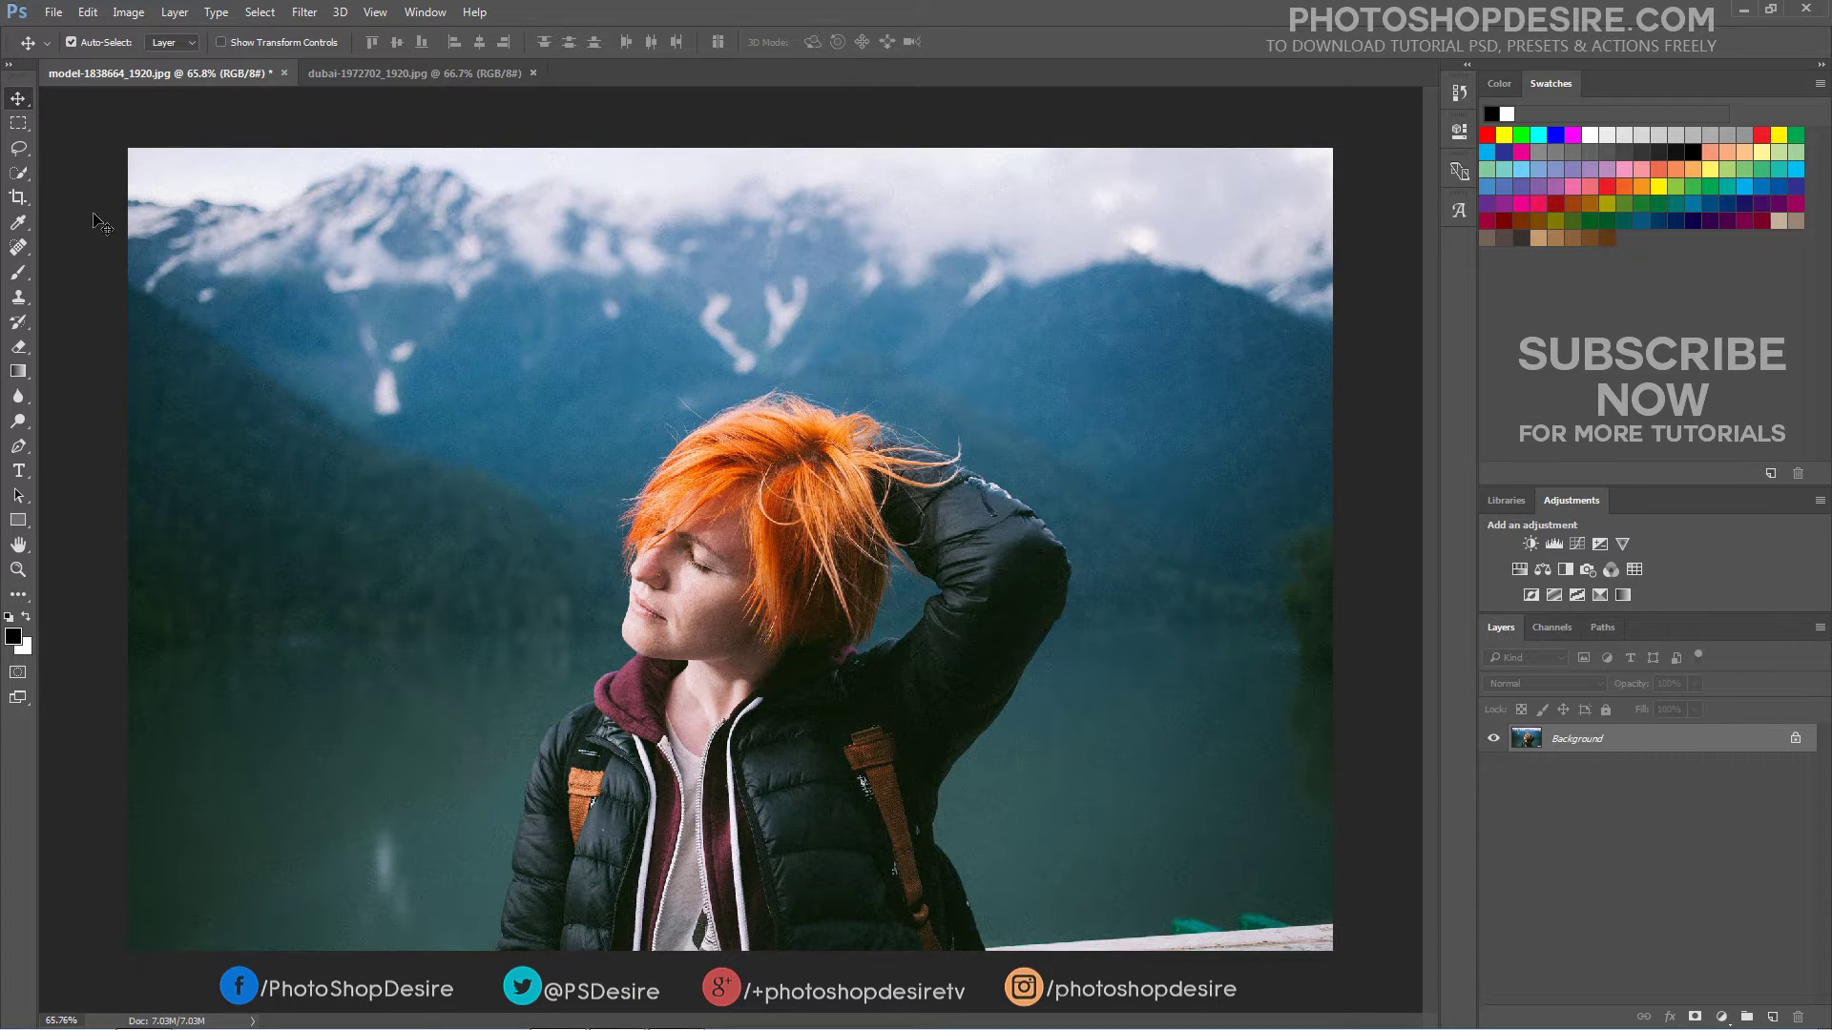
left_click(175, 12)
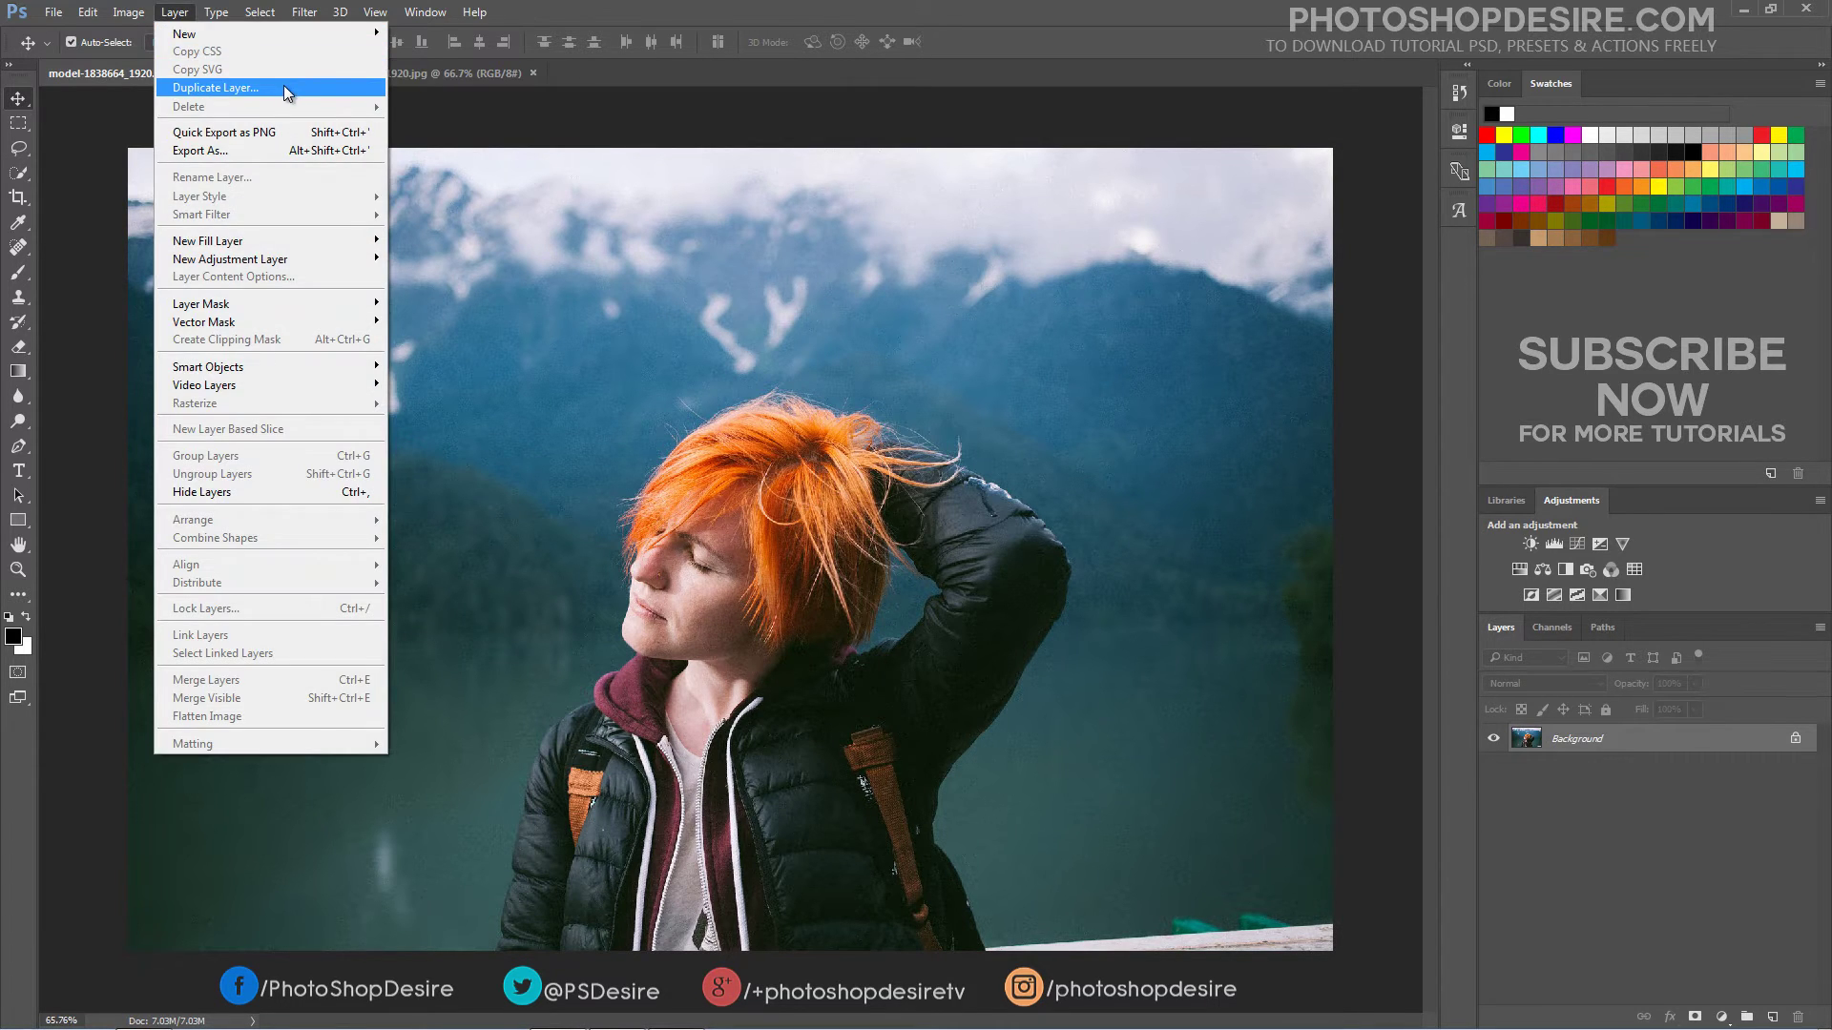
left_click(283, 86)
left_click(818, 209)
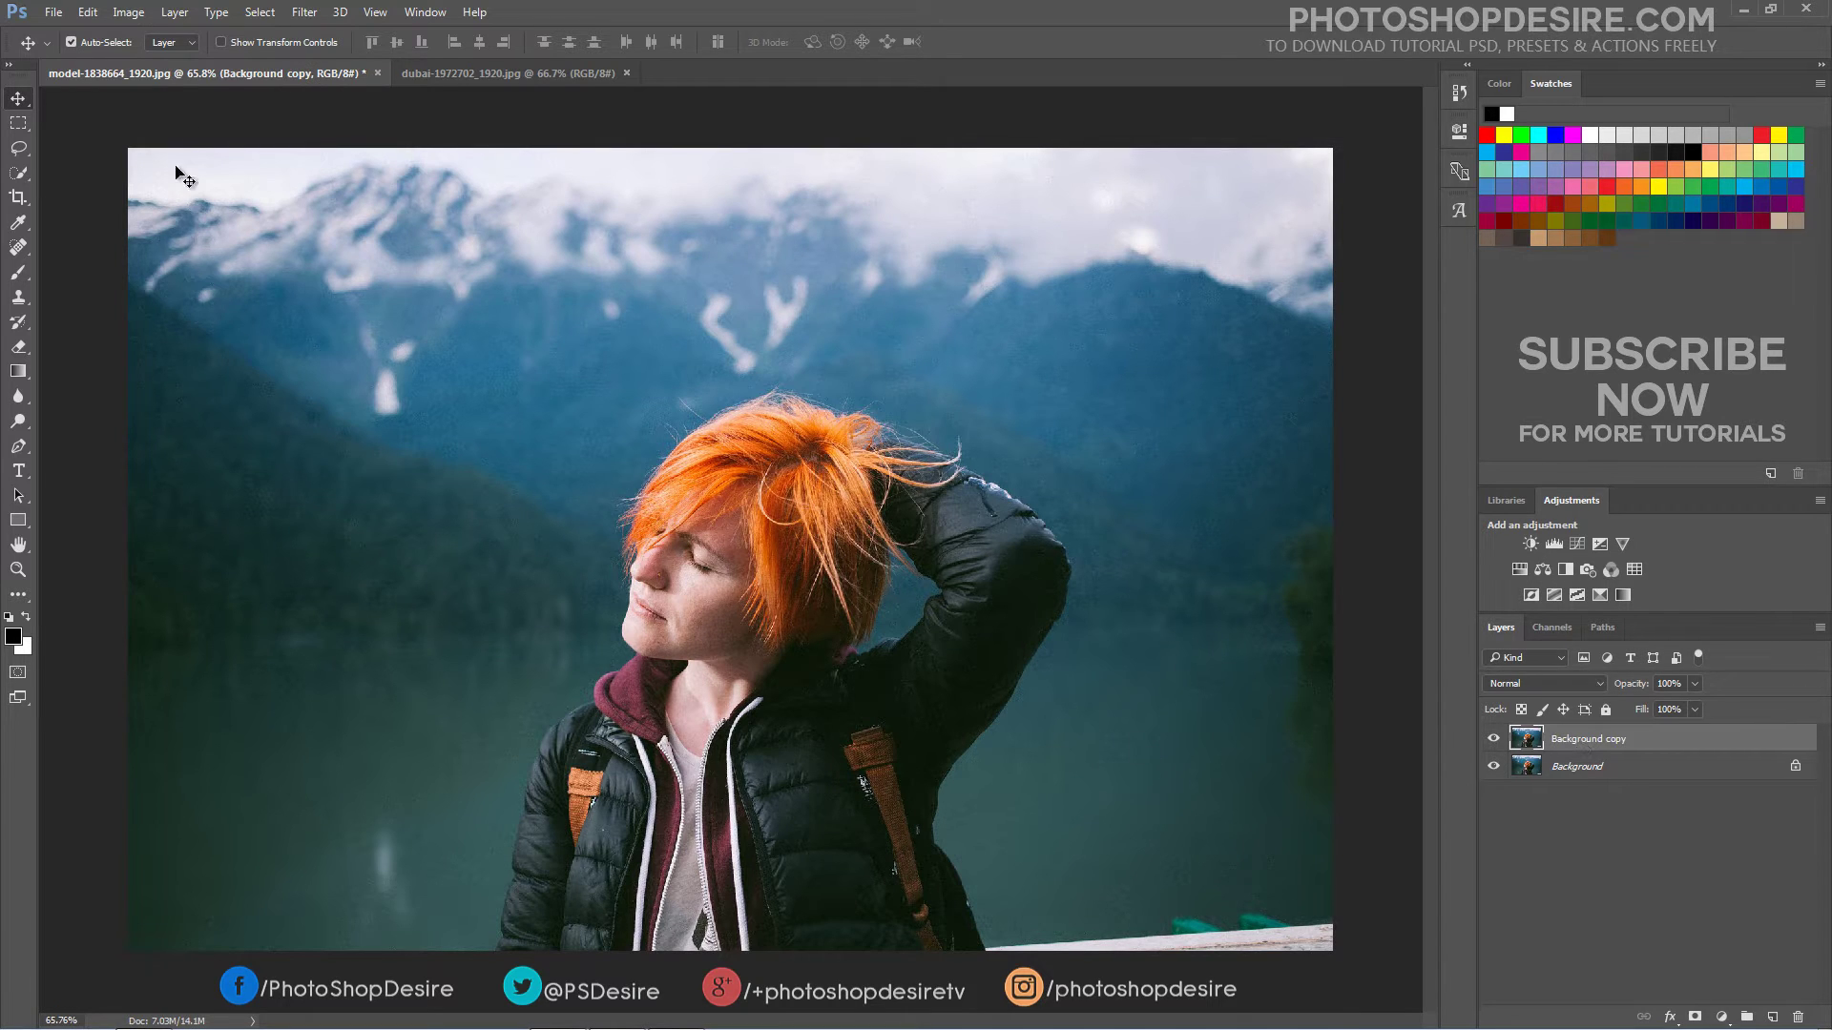
Convert Background copy to a smart object and launch the Camera Raw Filter on it.
left_click(175, 13)
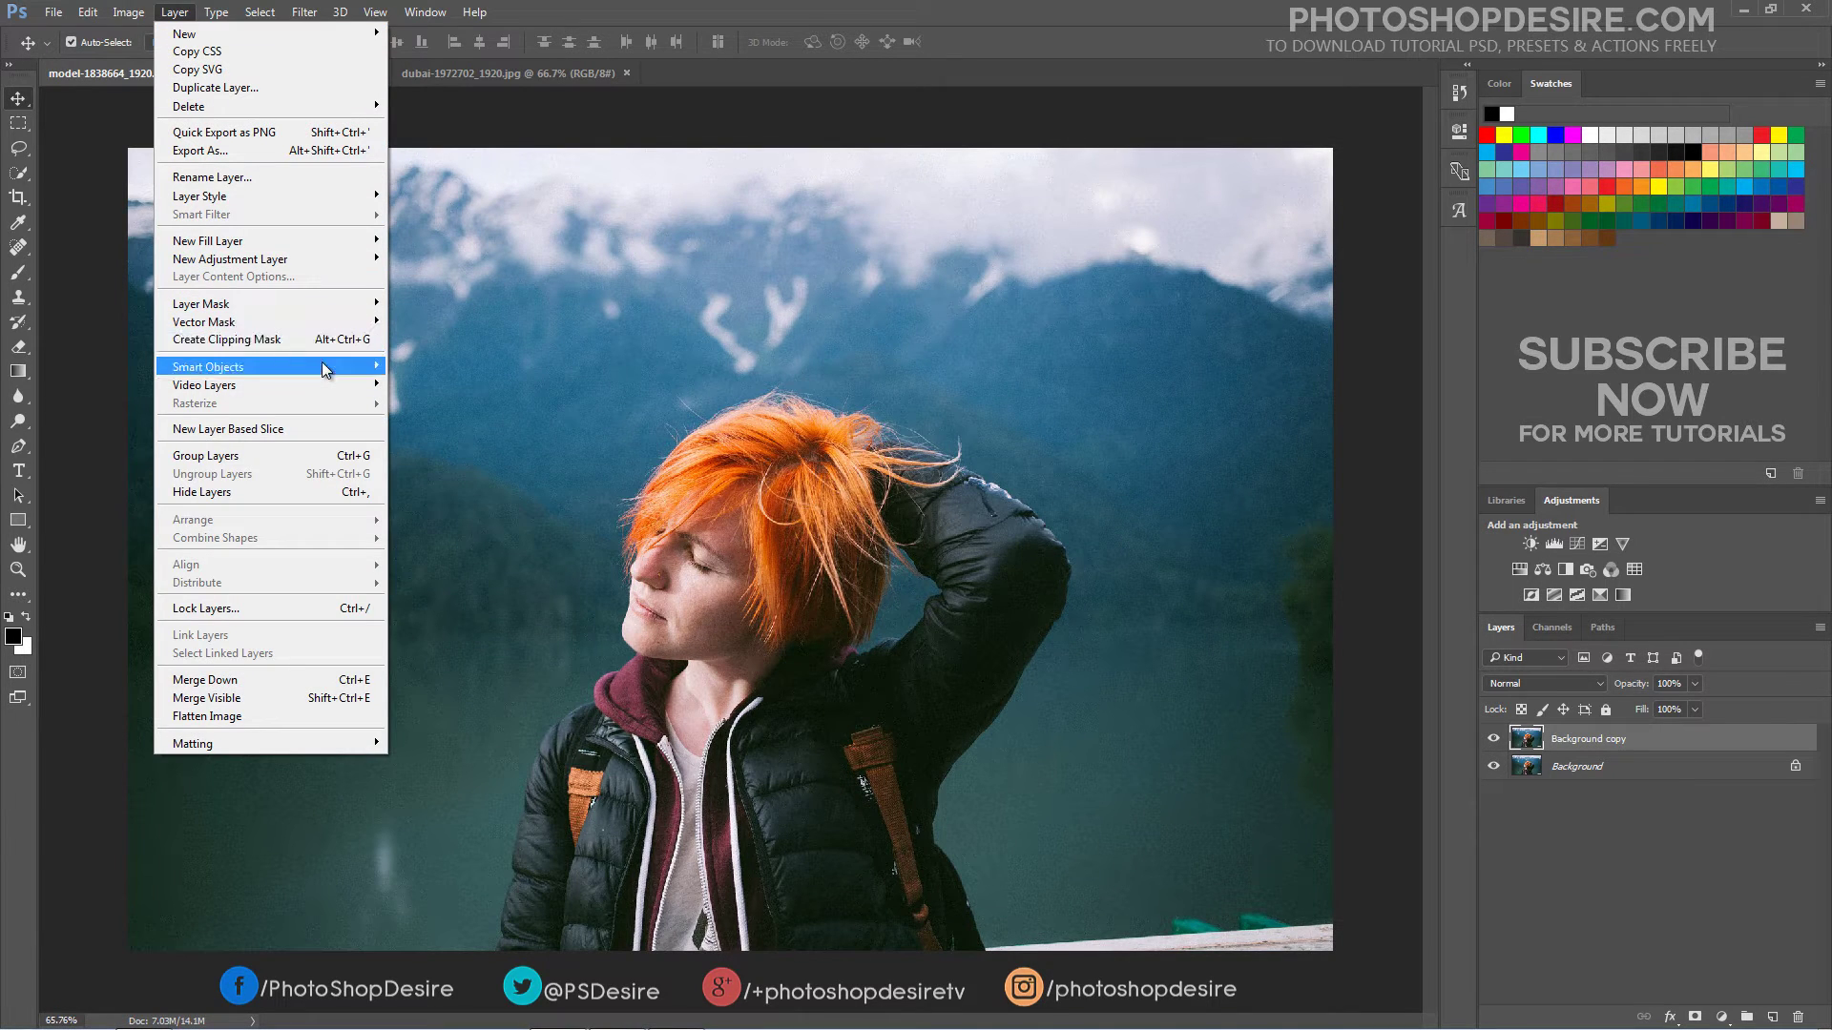
mouse_move(322, 364)
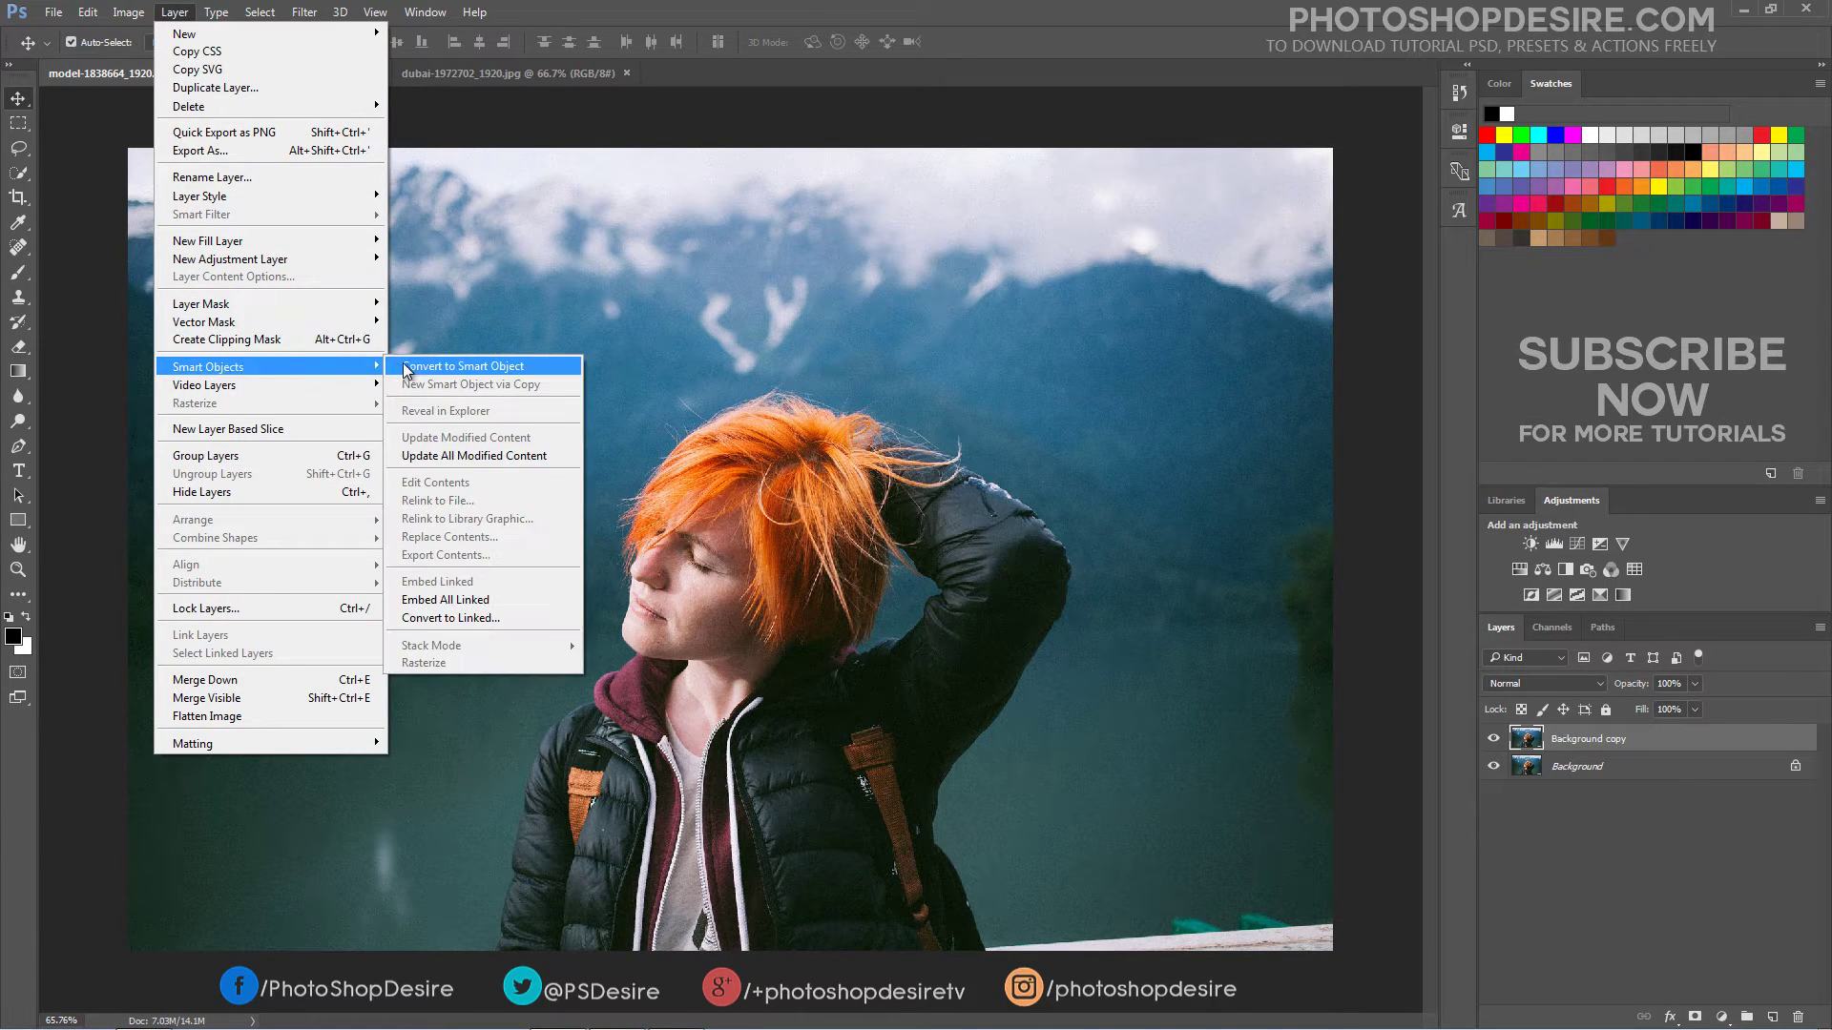
left_click(546, 368)
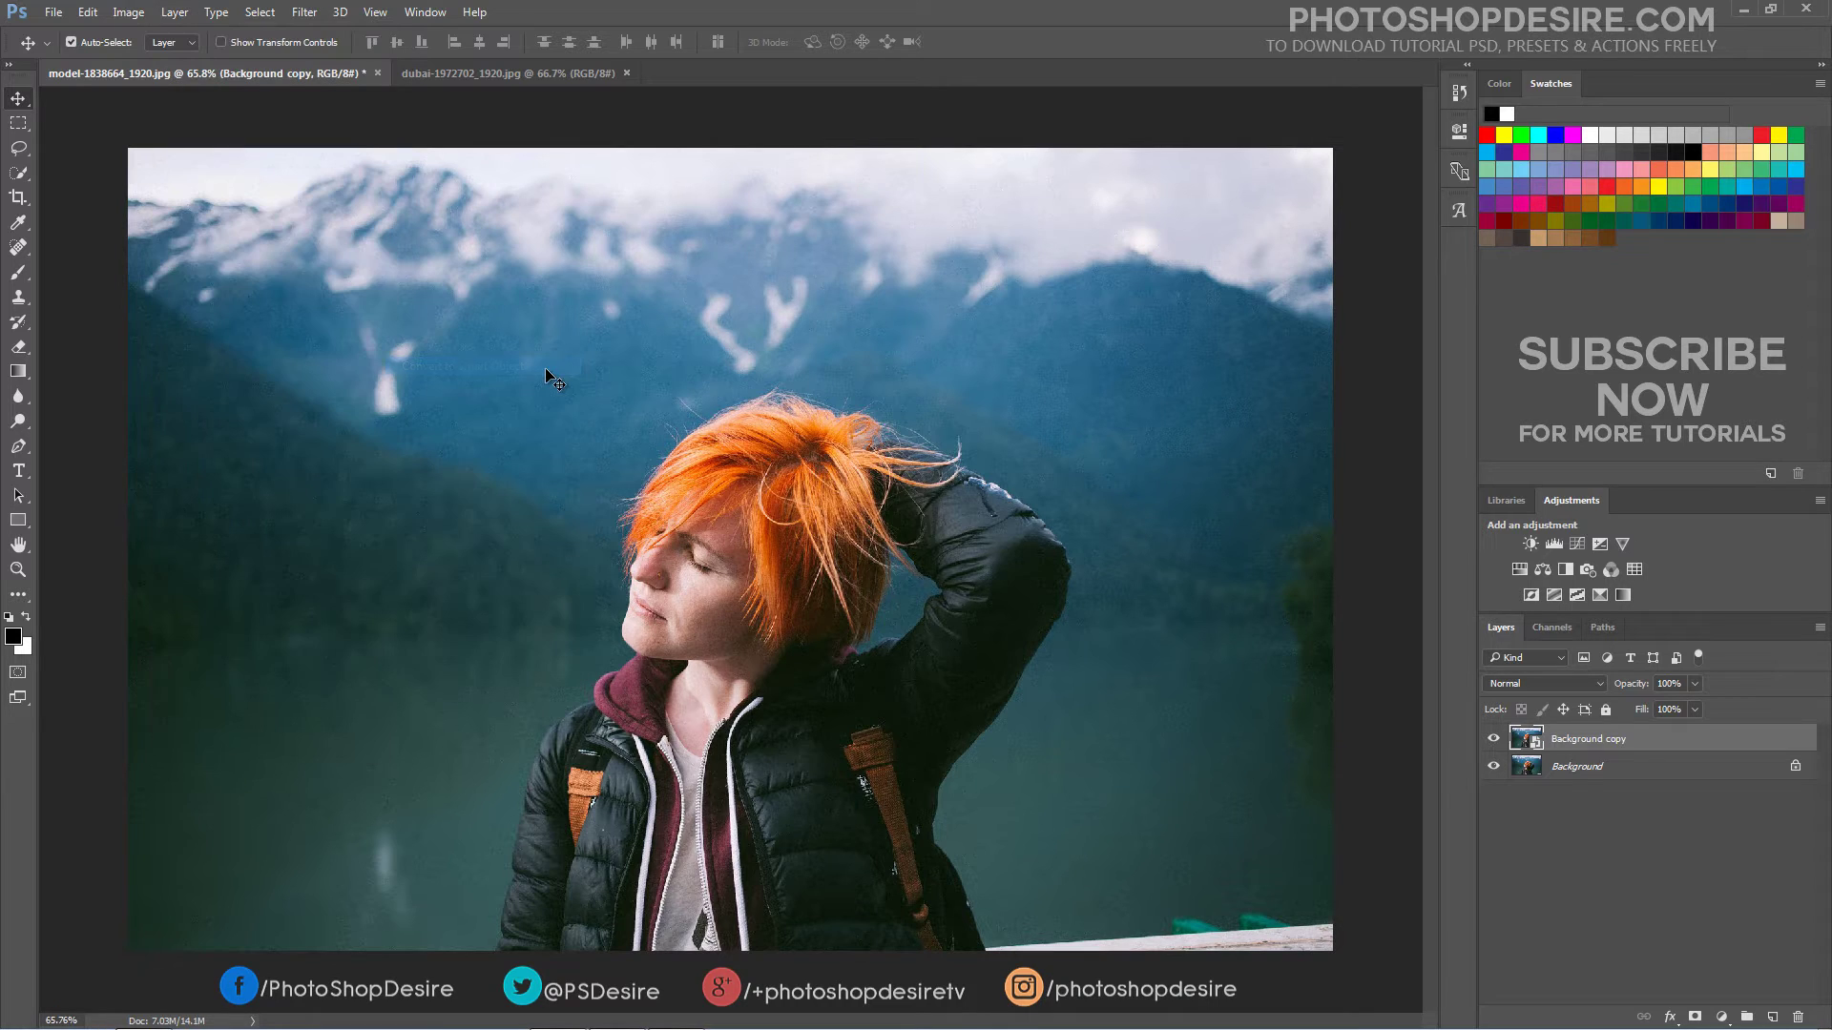
left_click(307, 15)
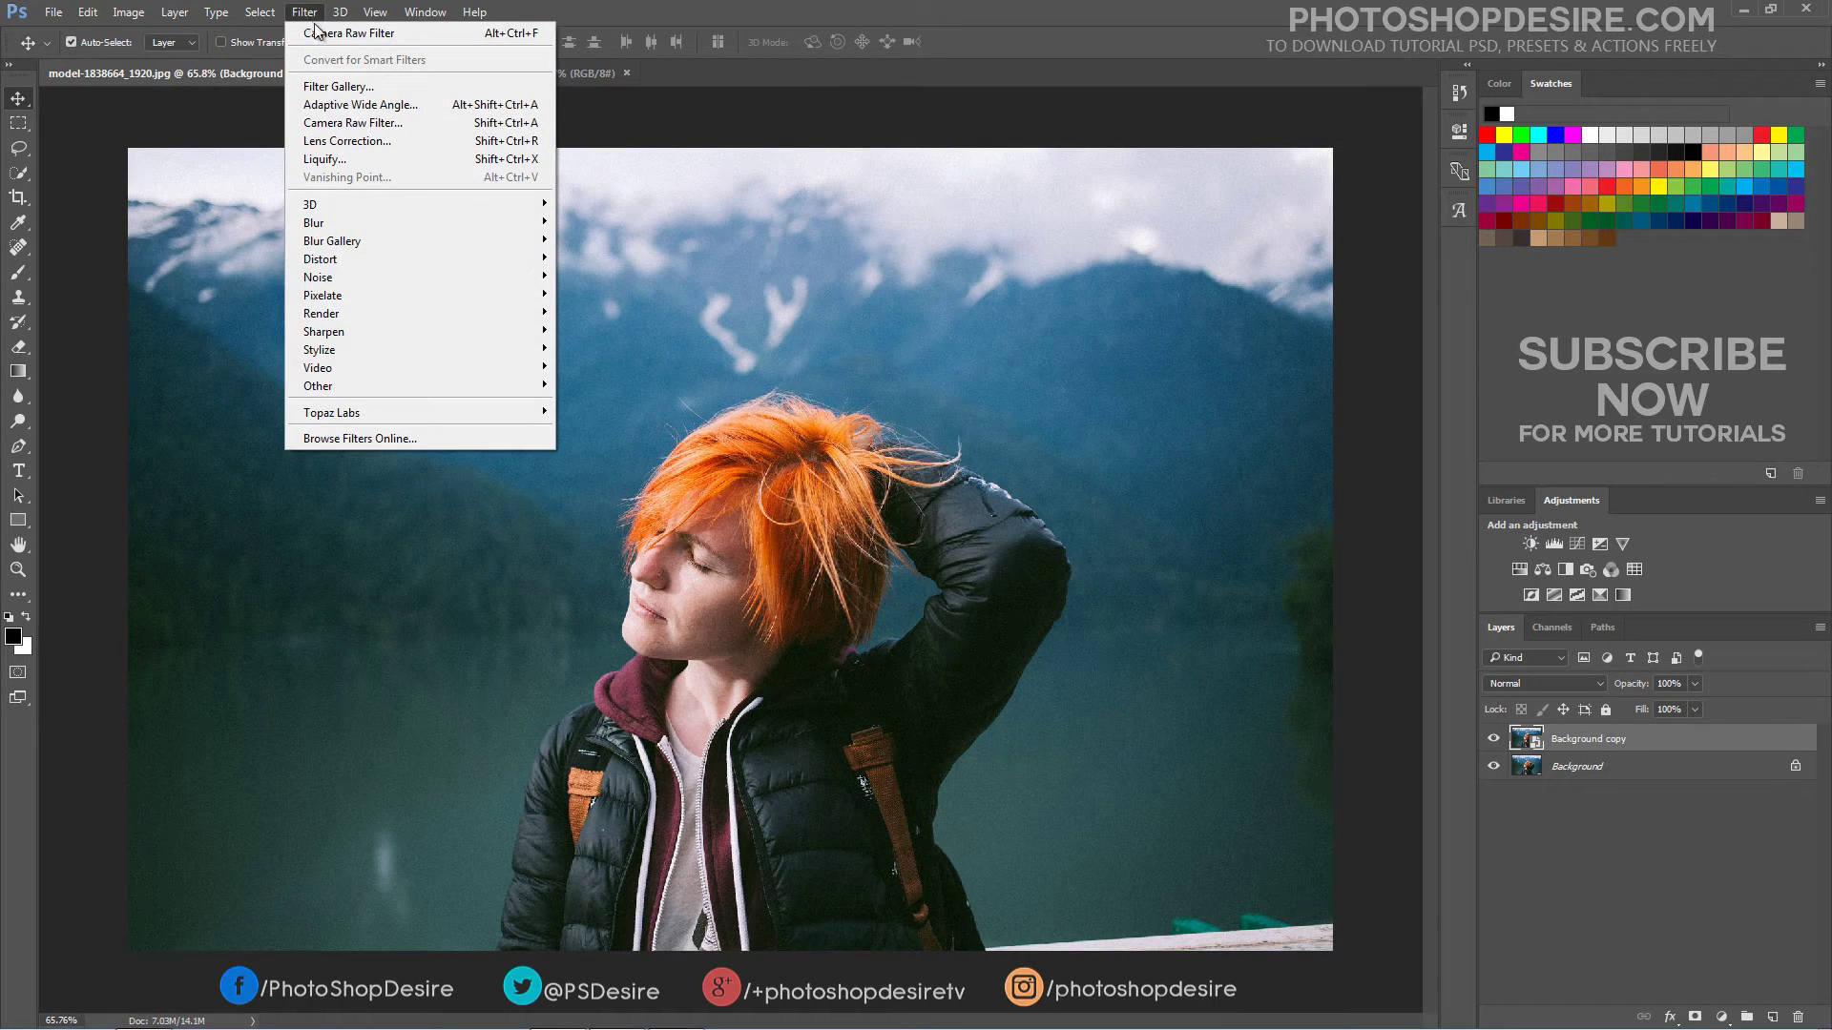
left_click(438, 120)
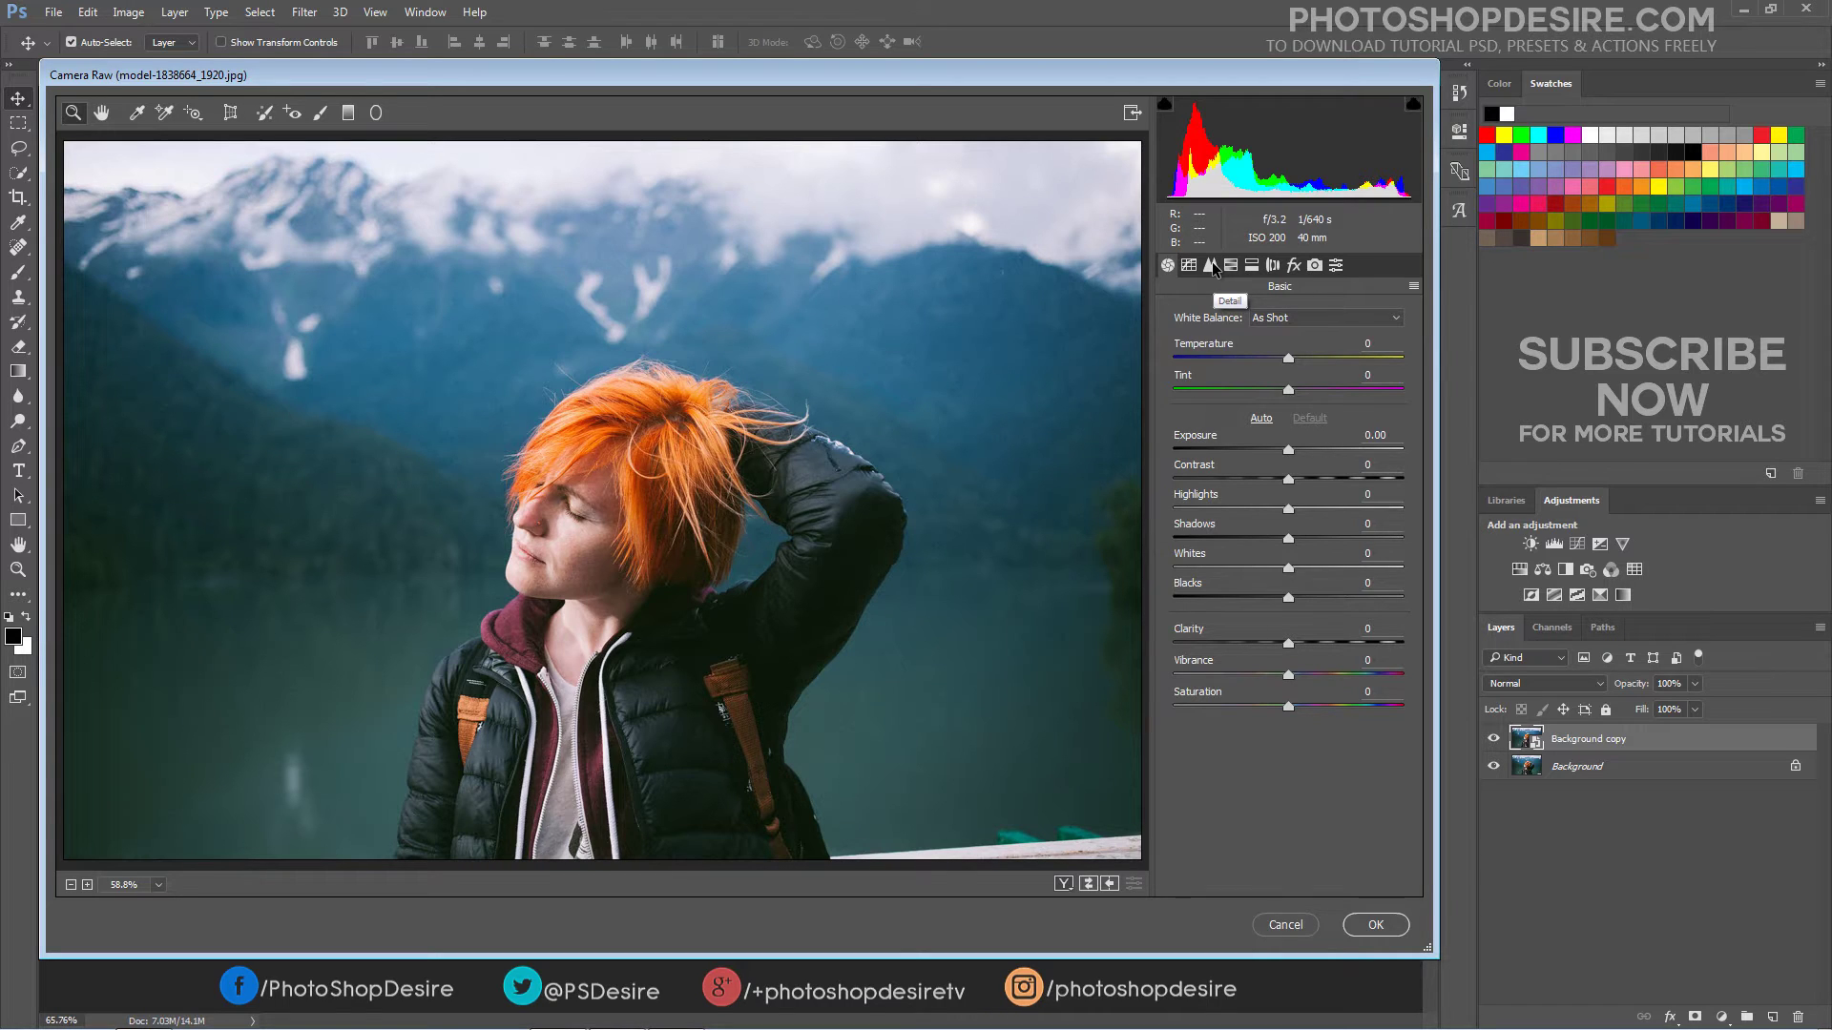
In the Detail panel, set noise reduction Luminance to 54 (Luminance Detail 50) and zoom the preview in.
left_click(1211, 264)
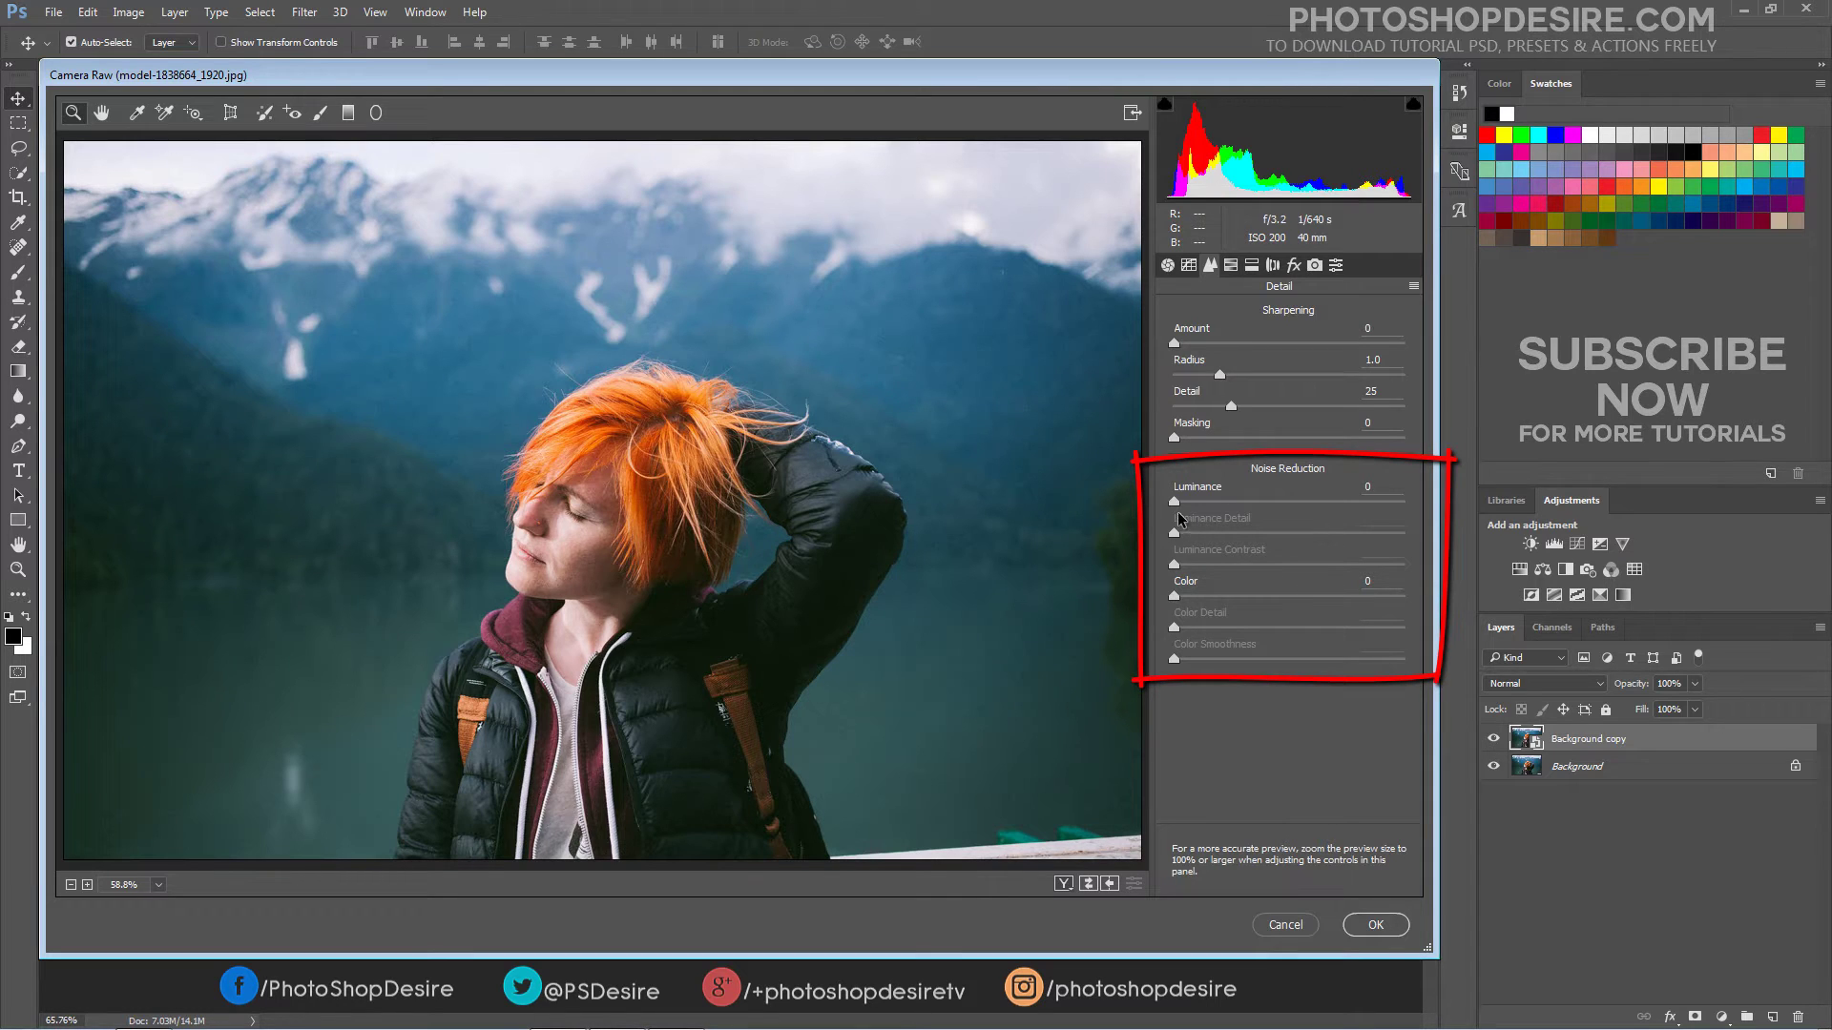
left_click_drag(1174, 502, 1300, 522)
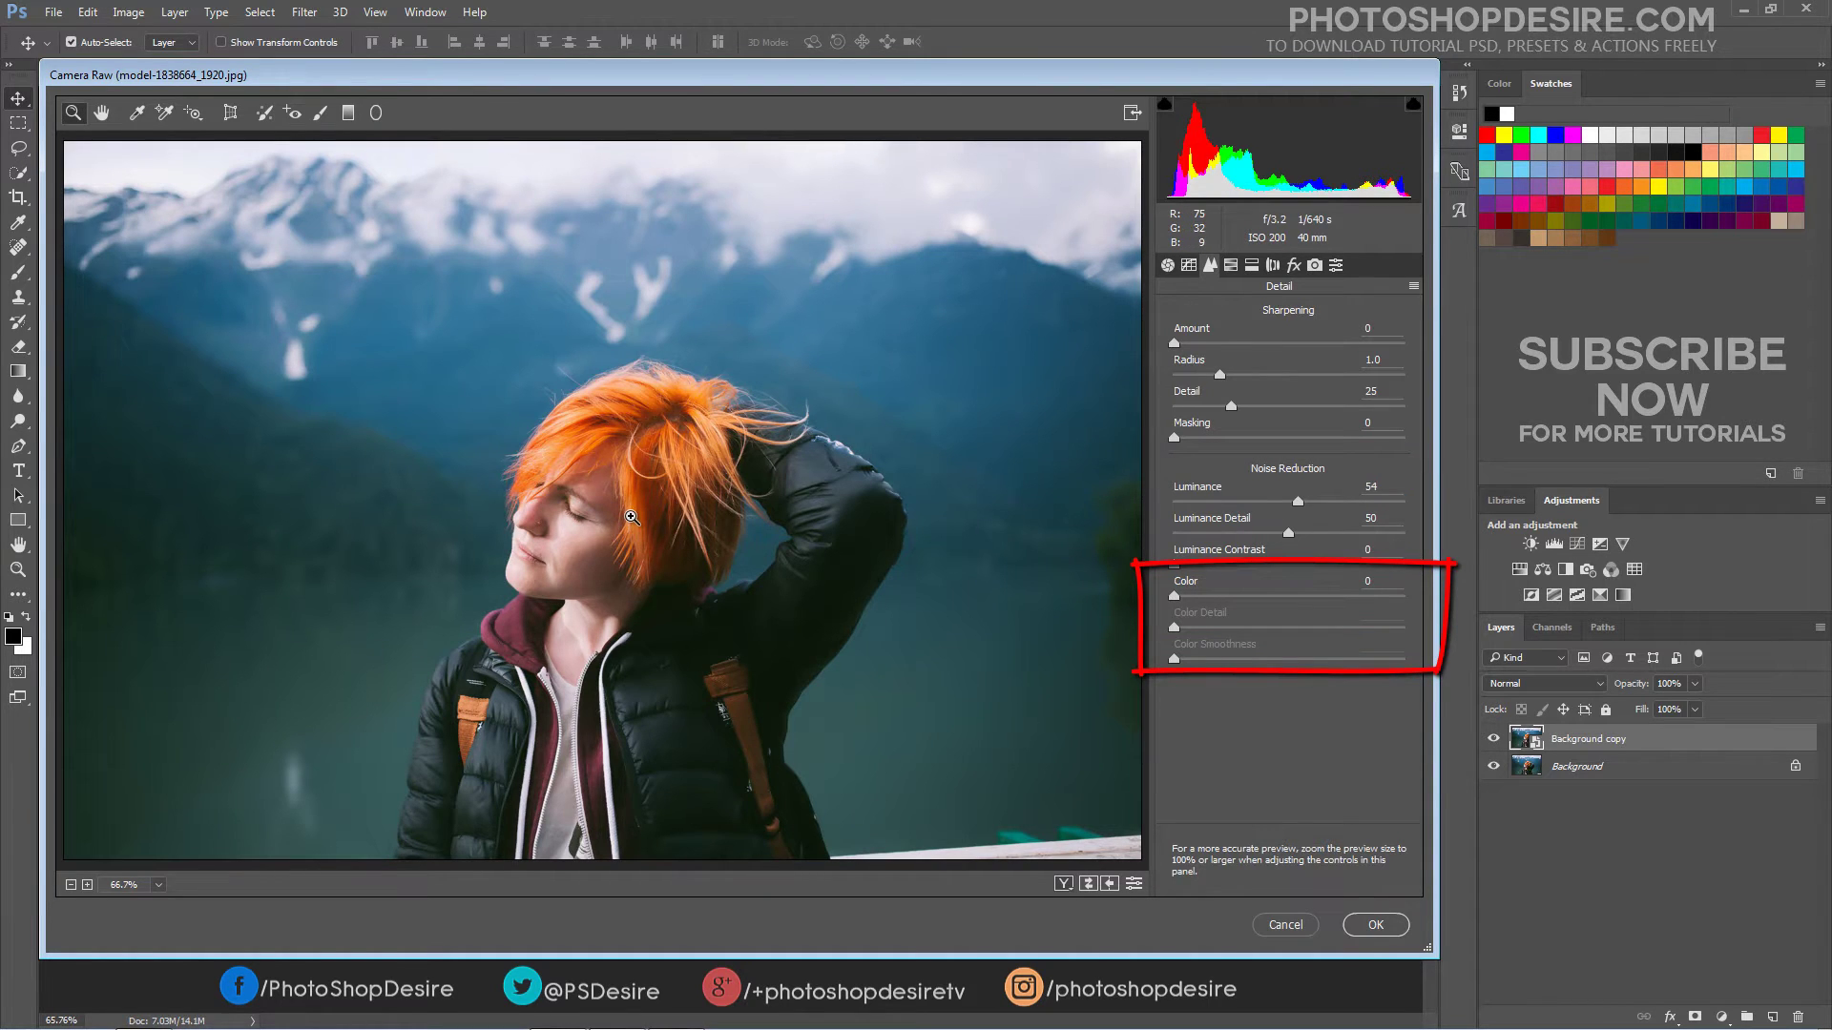
left_click(631, 517)
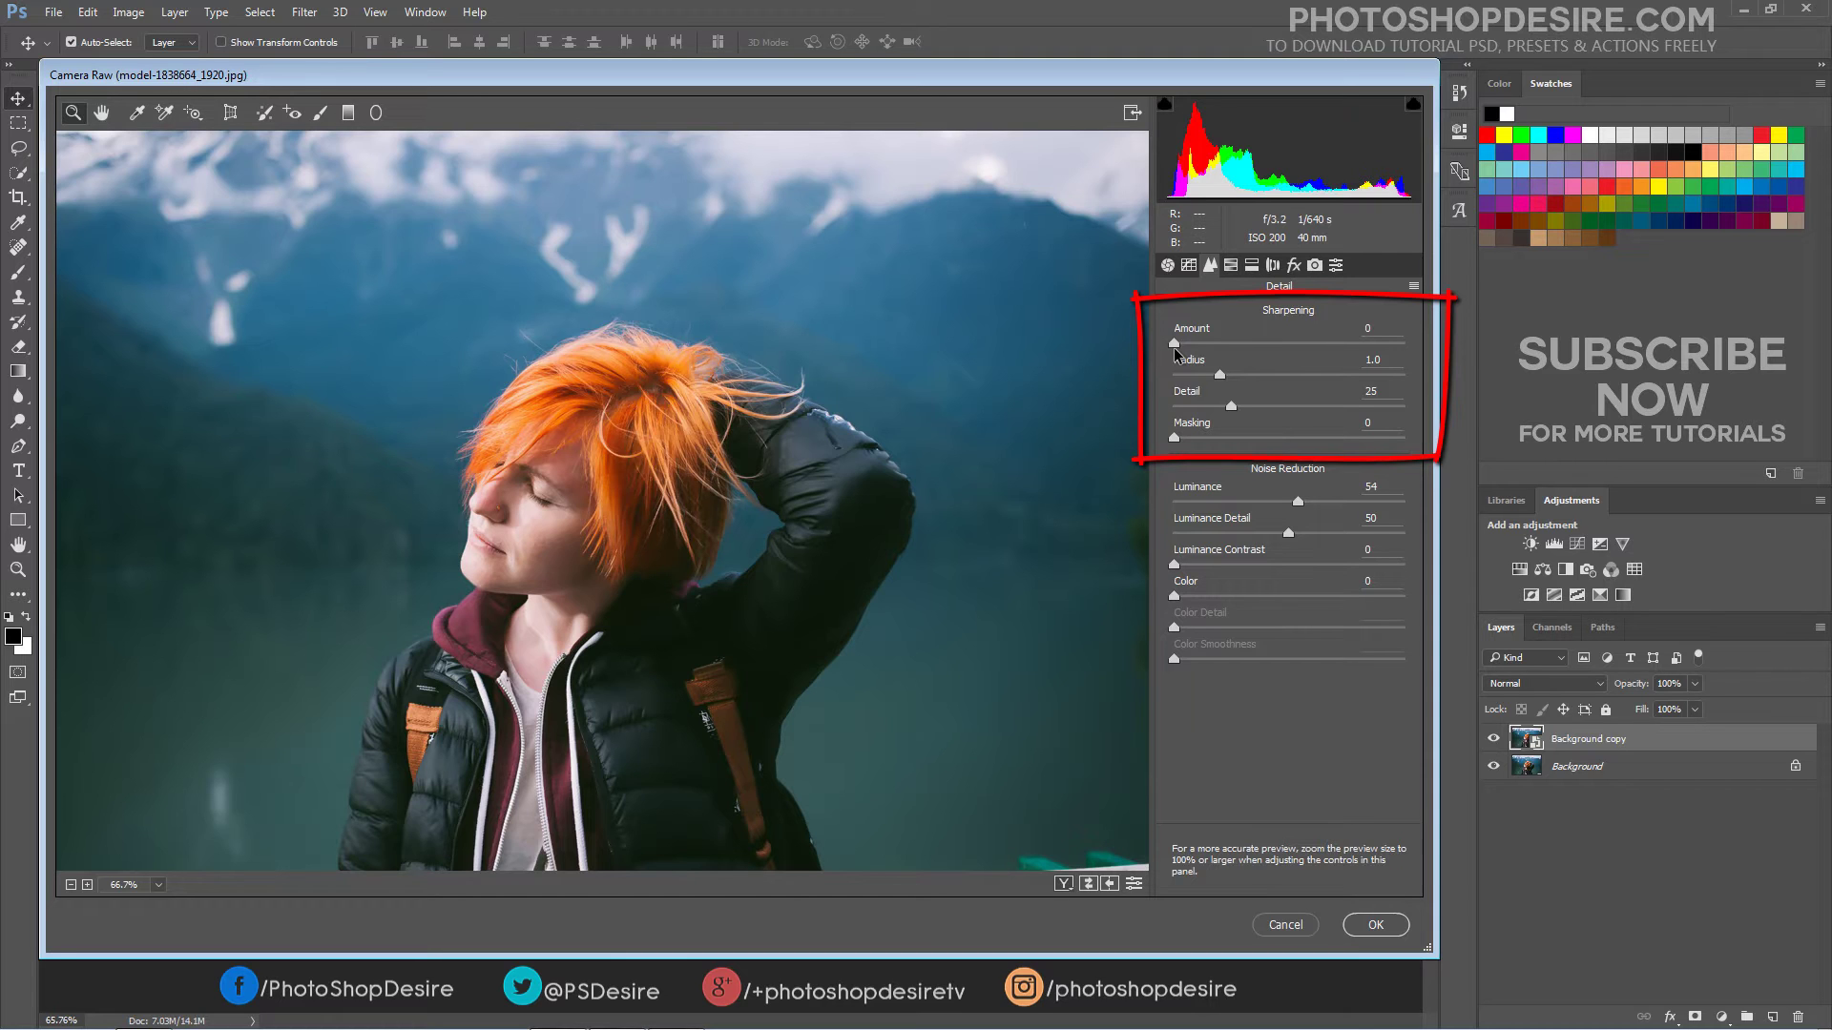
Set Sharpening Amount to 60 and Radius to 0.5, then compare Before/After at 100%.
left_click_drag(1175, 349, 1269, 356)
left_click(1264, 359)
left_click_drag(1219, 376, 1181, 373)
left_click_drag(1180, 373, 1177, 374)
left_click(1062, 884)
left_click(841, 544)
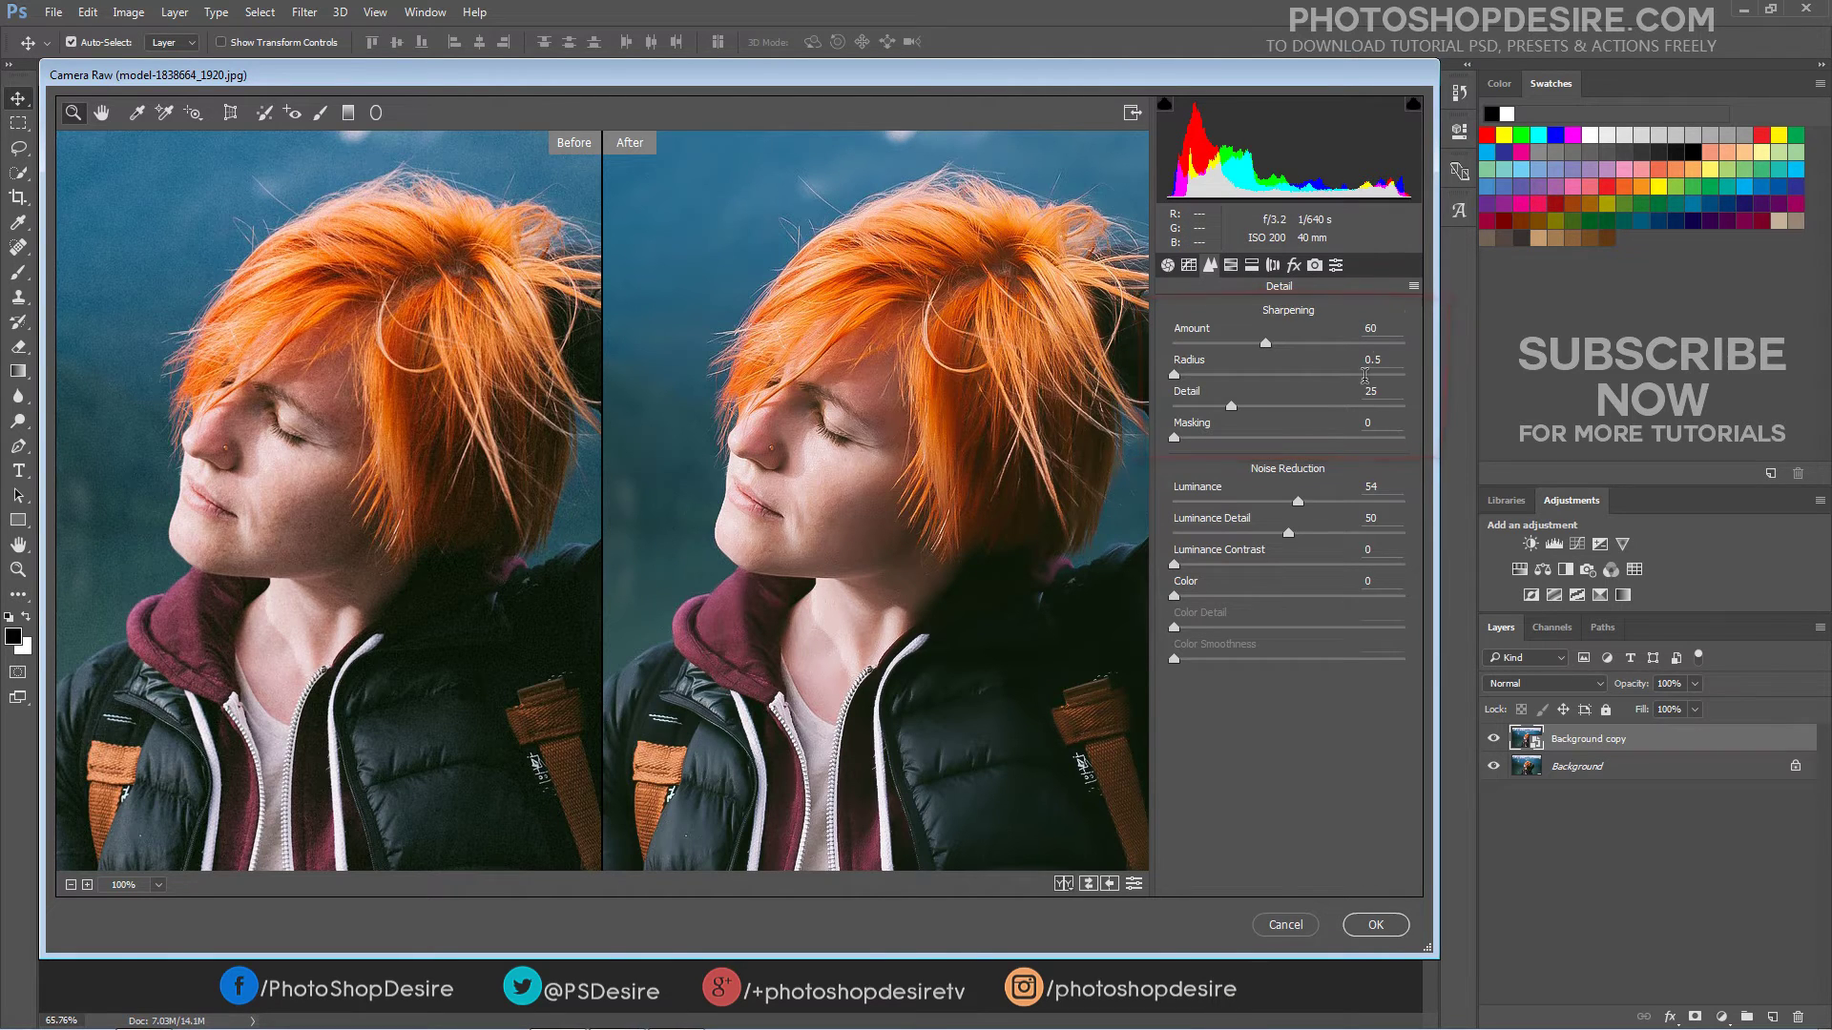
Start saving the current Camera Raw settings as a preset, keeping all settings included.
left_click(1336, 264)
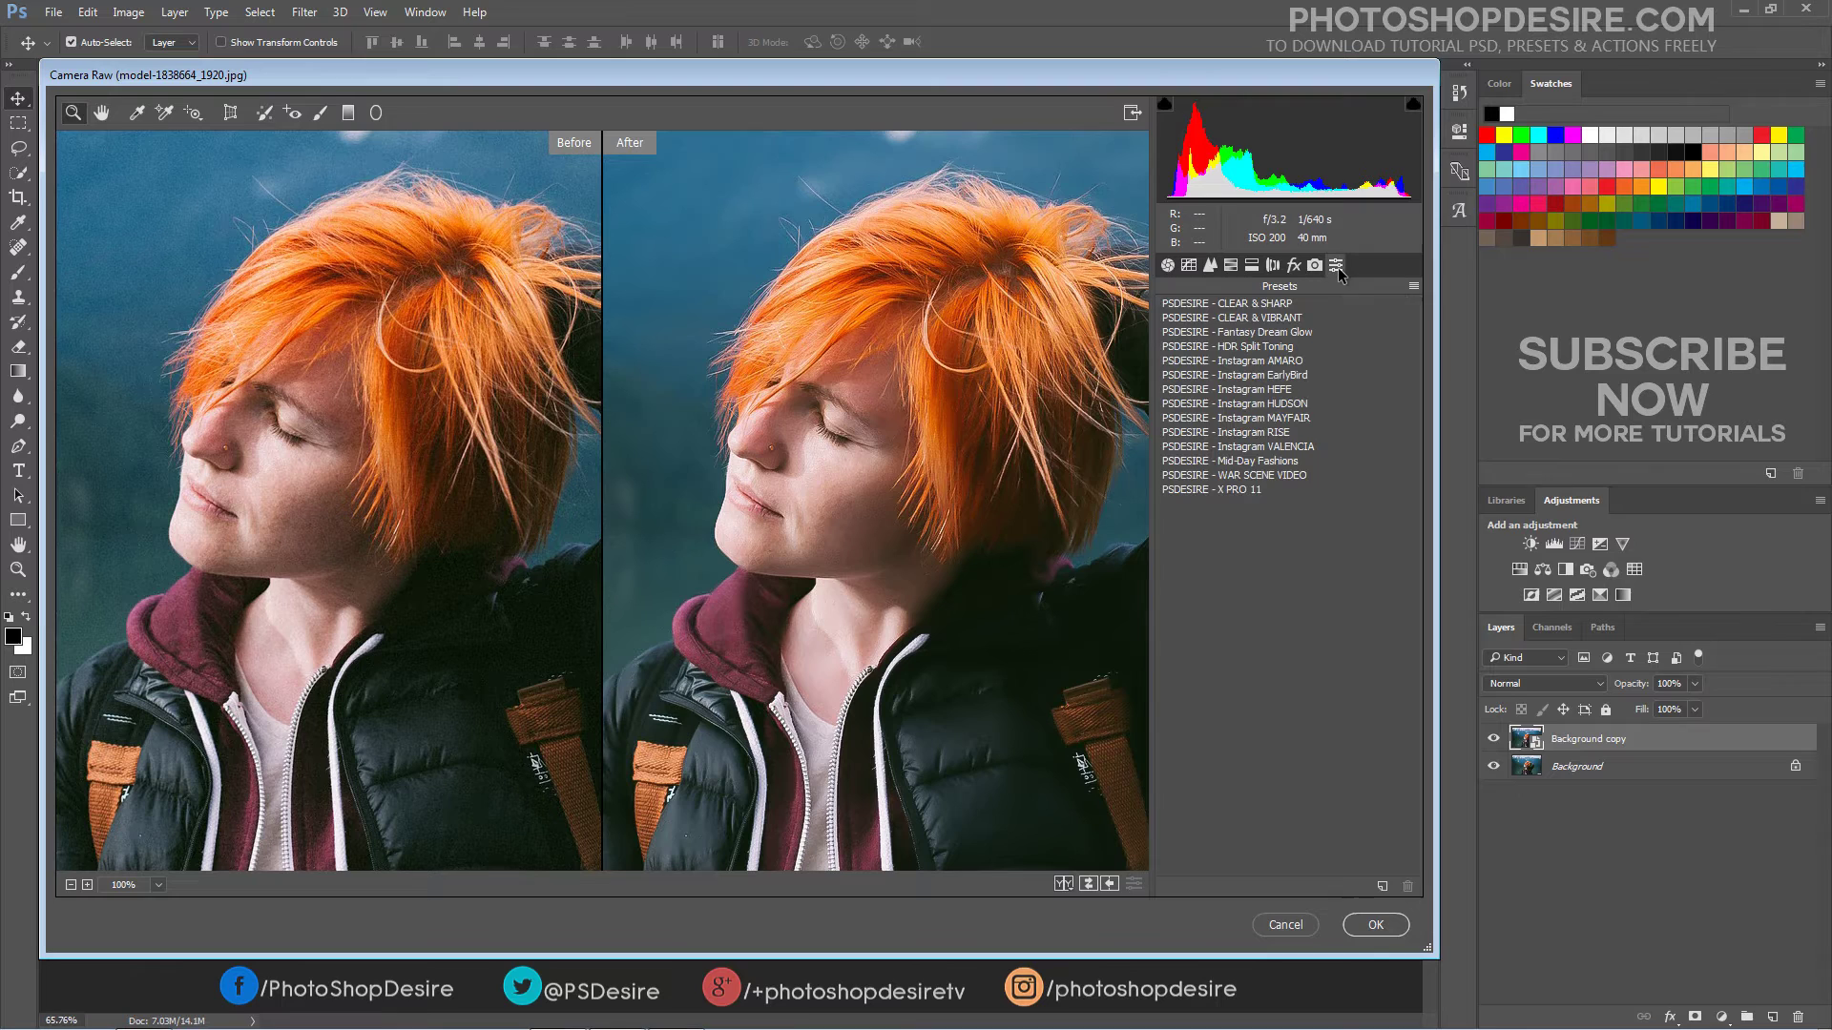
left_click(1413, 287)
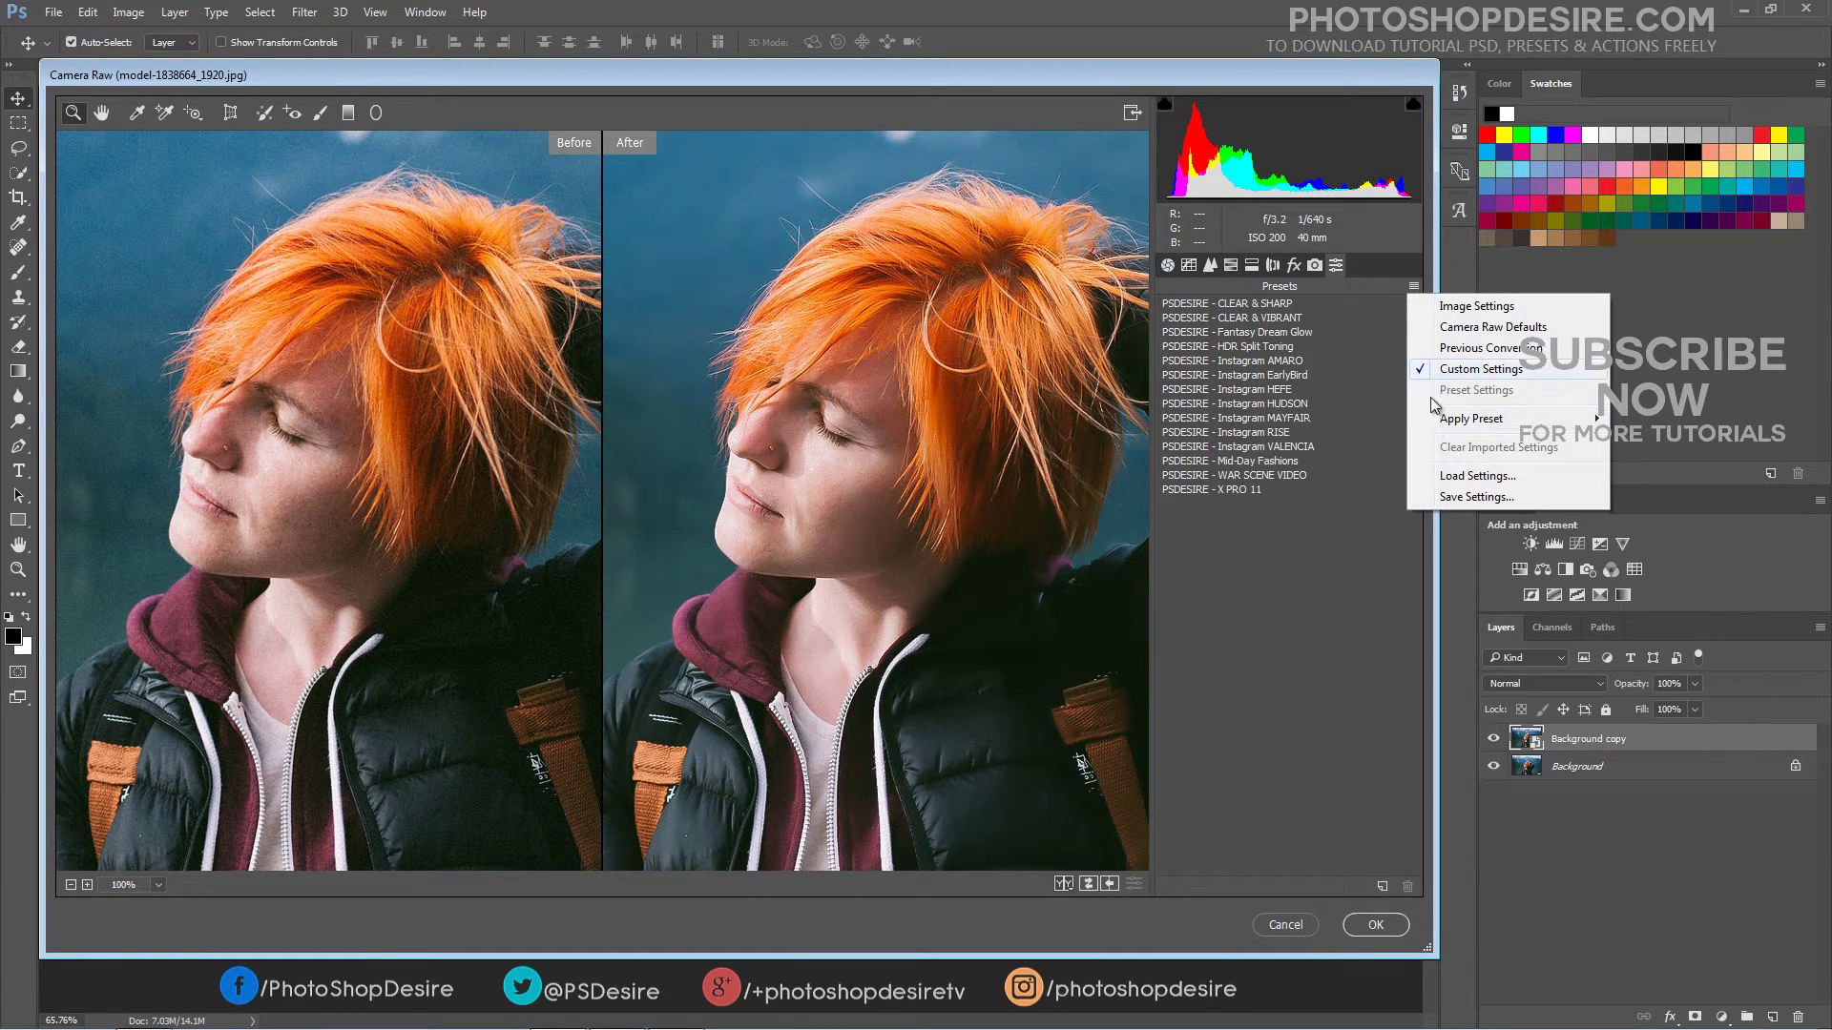
left_click(1448, 498)
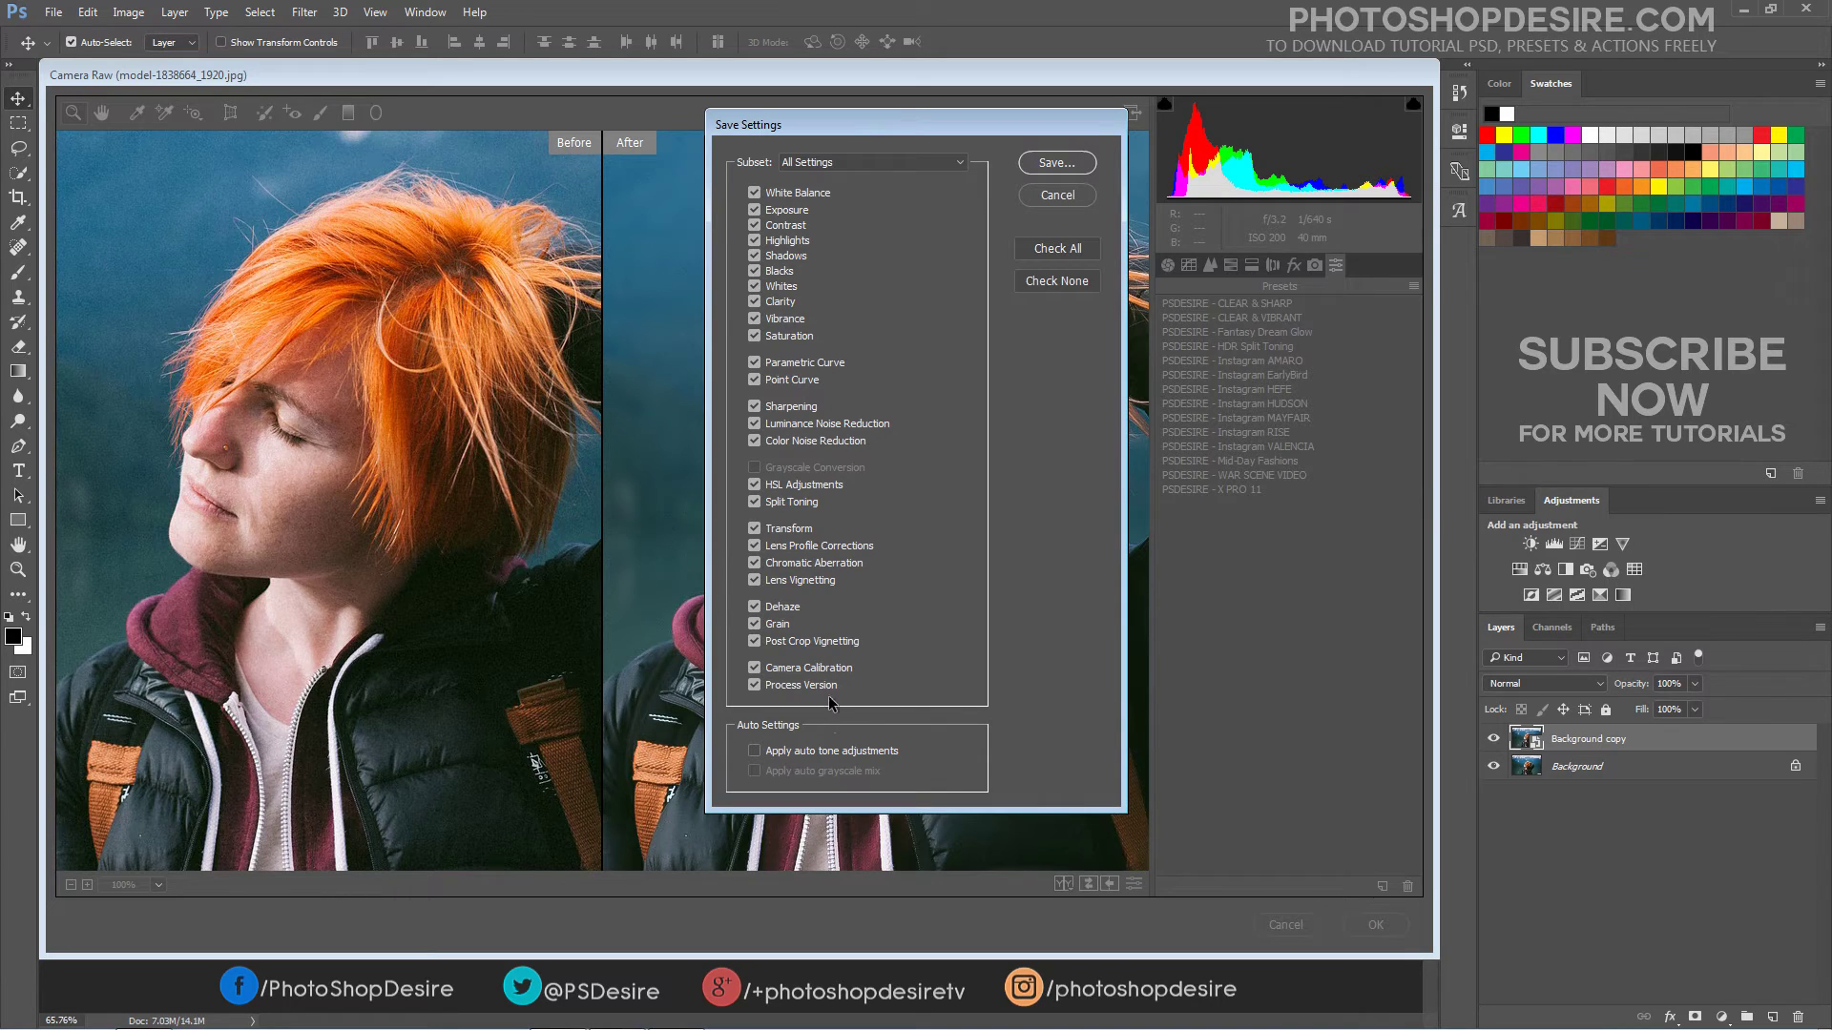
left_click(1054, 163)
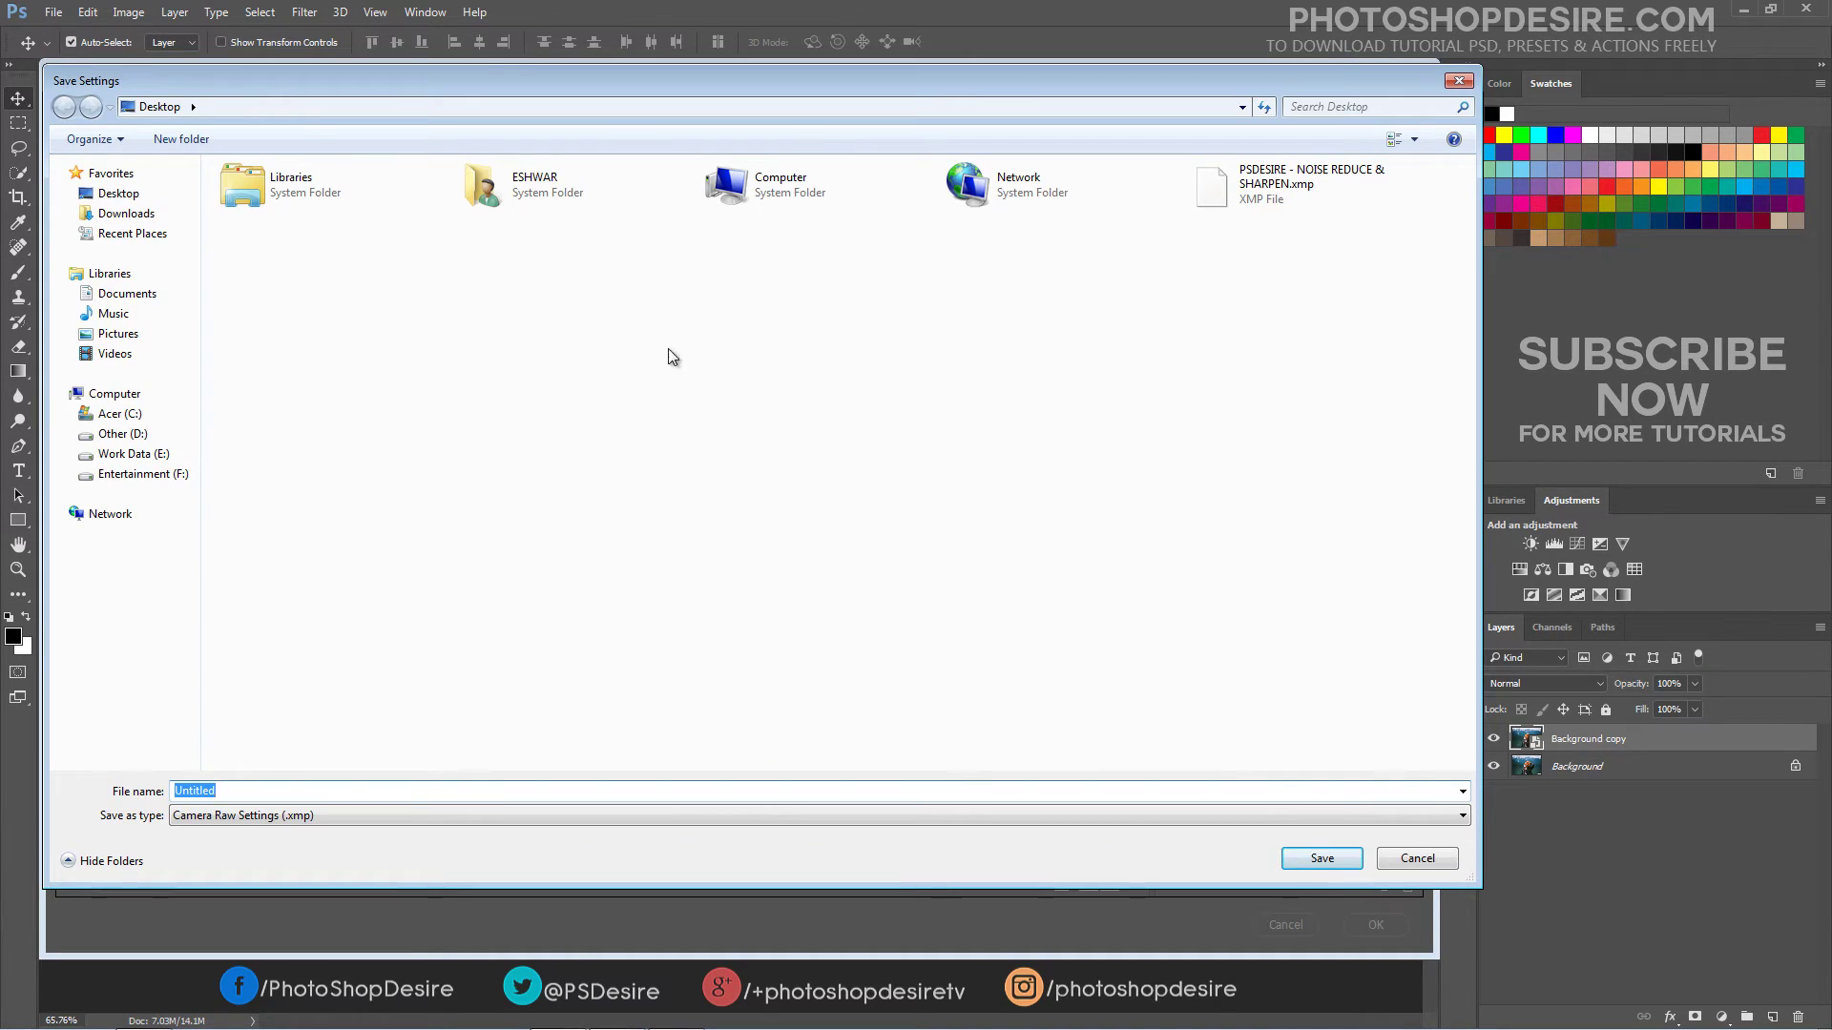
Navigate the save dialog from C:\Users to the user's AppData folder.
double_click(548, 195)
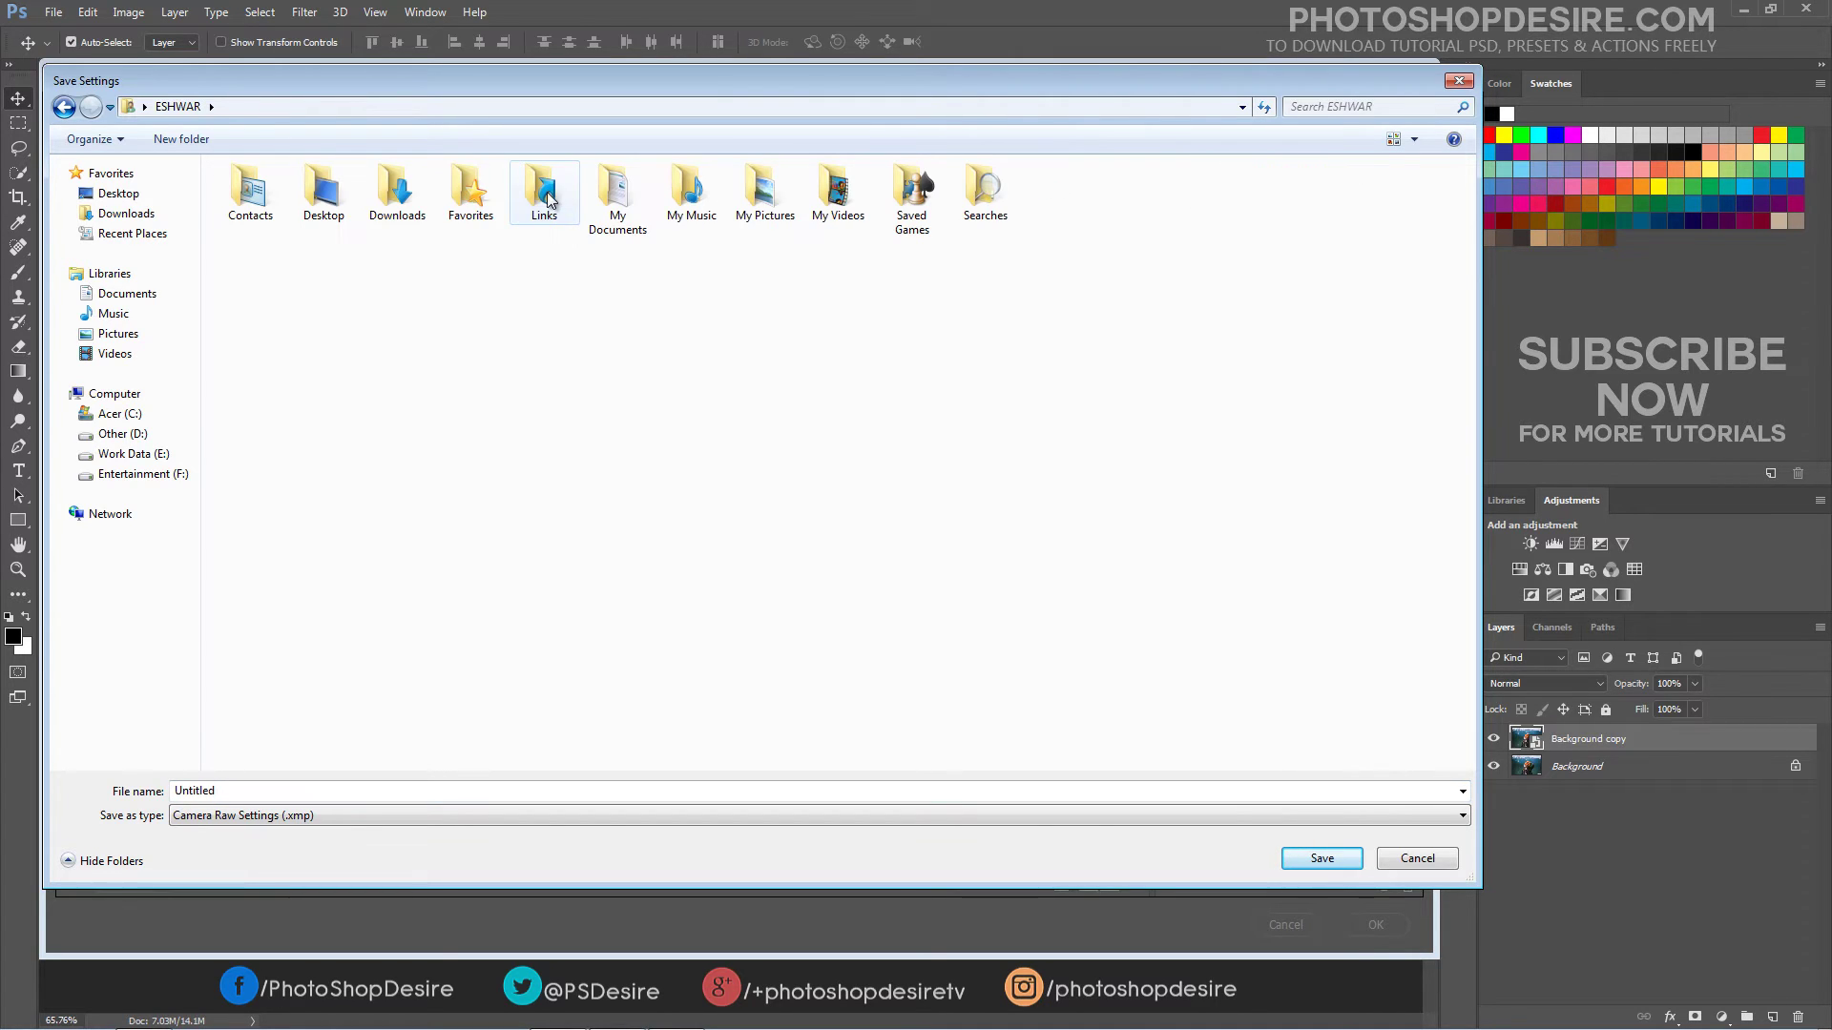
left_click(120, 414)
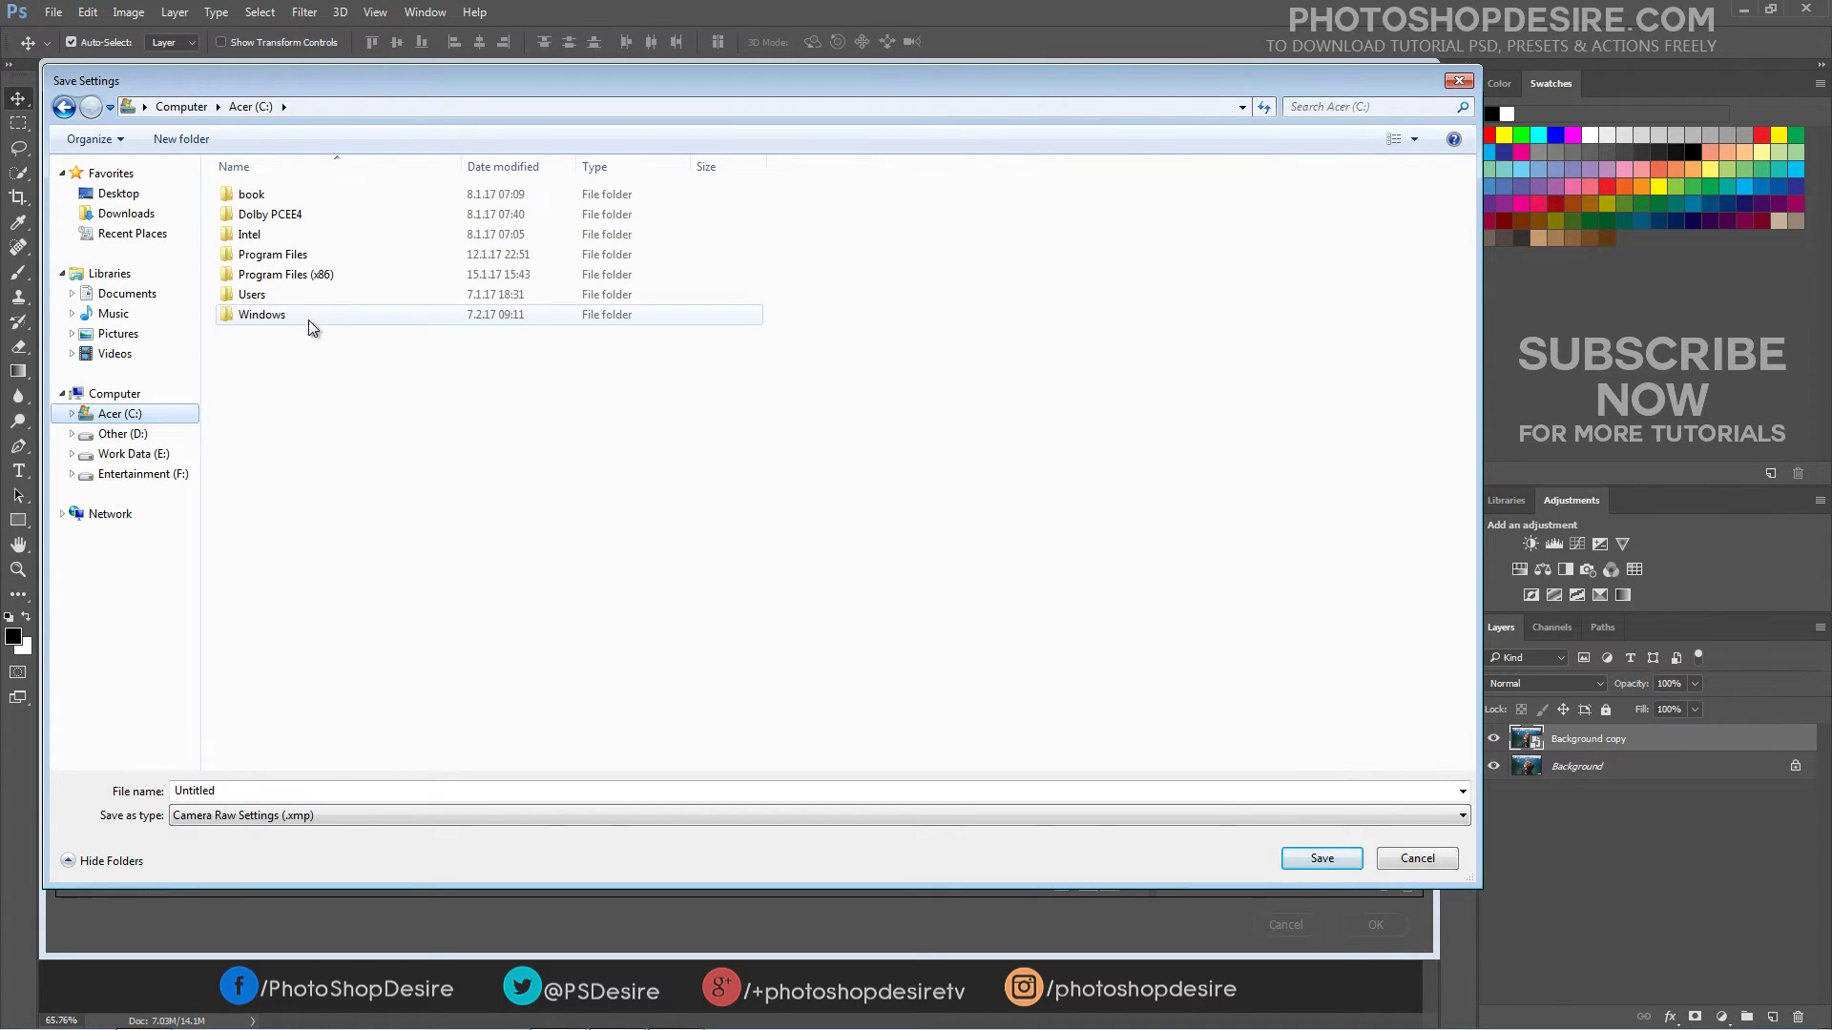
double_click(296, 294)
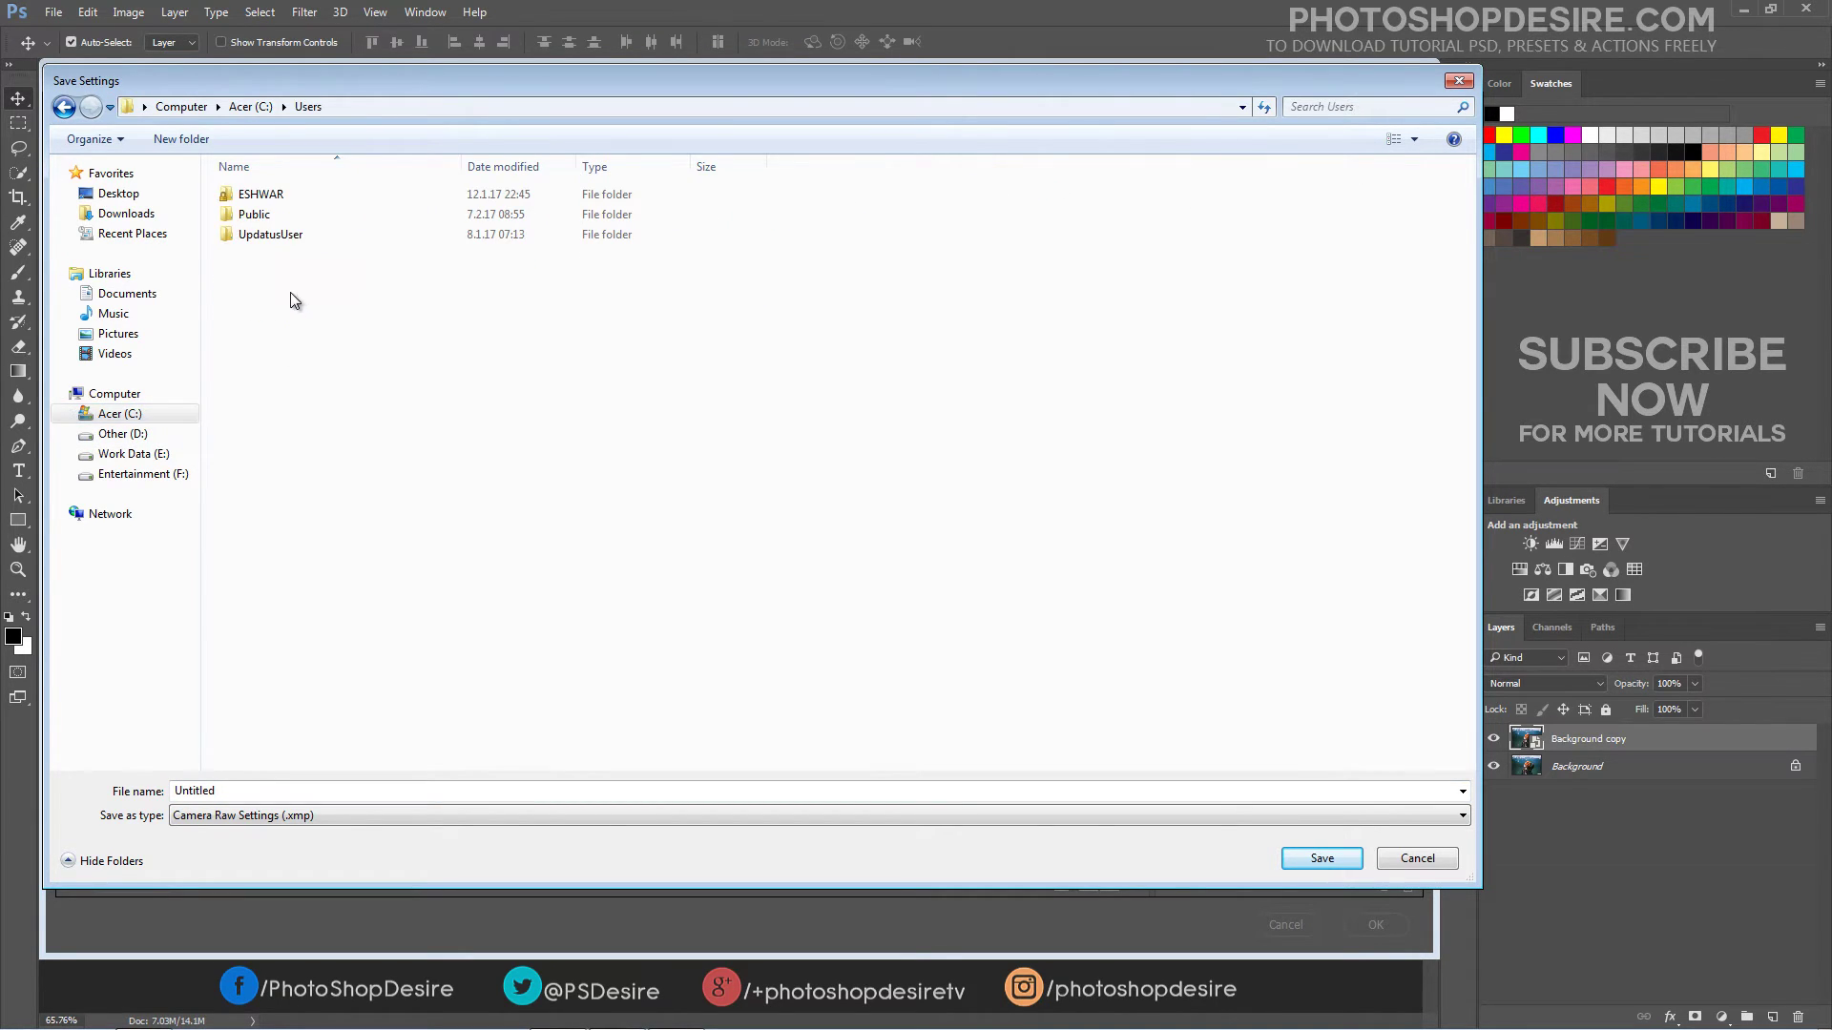
double_click(307, 188)
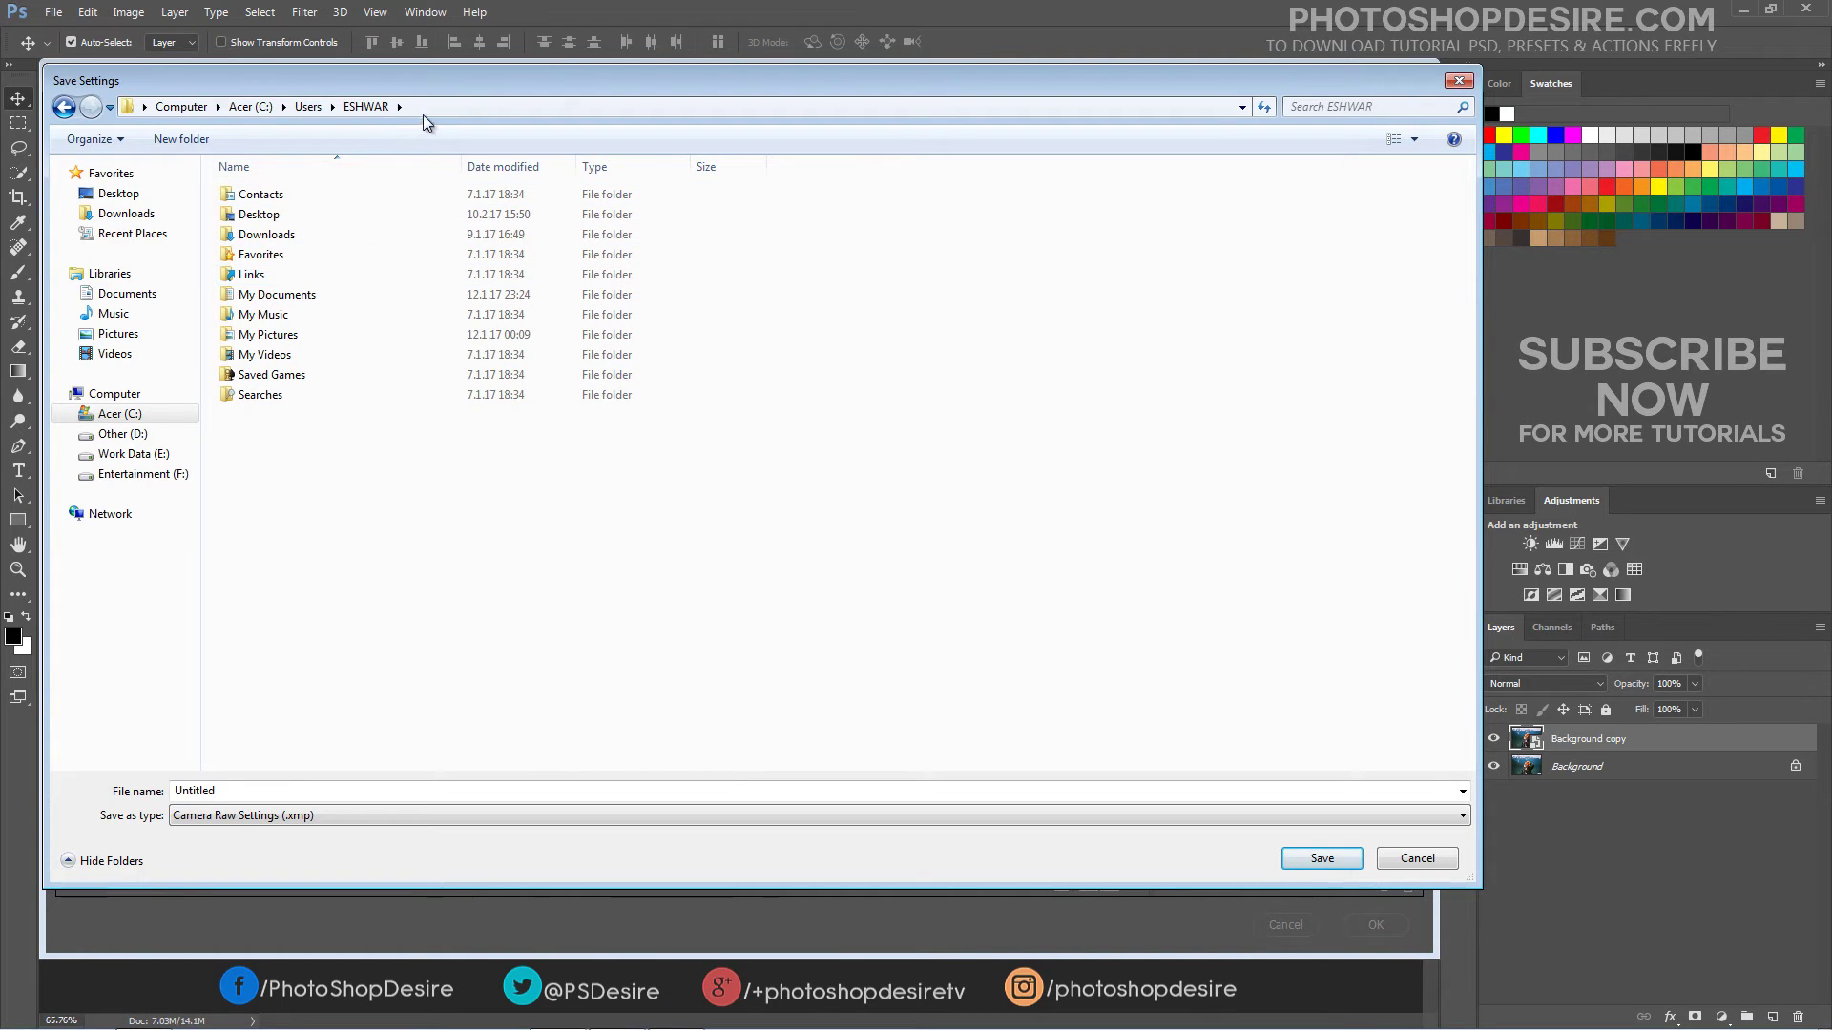
left_click(423, 115)
left_click(431, 112)
left_click(430, 112)
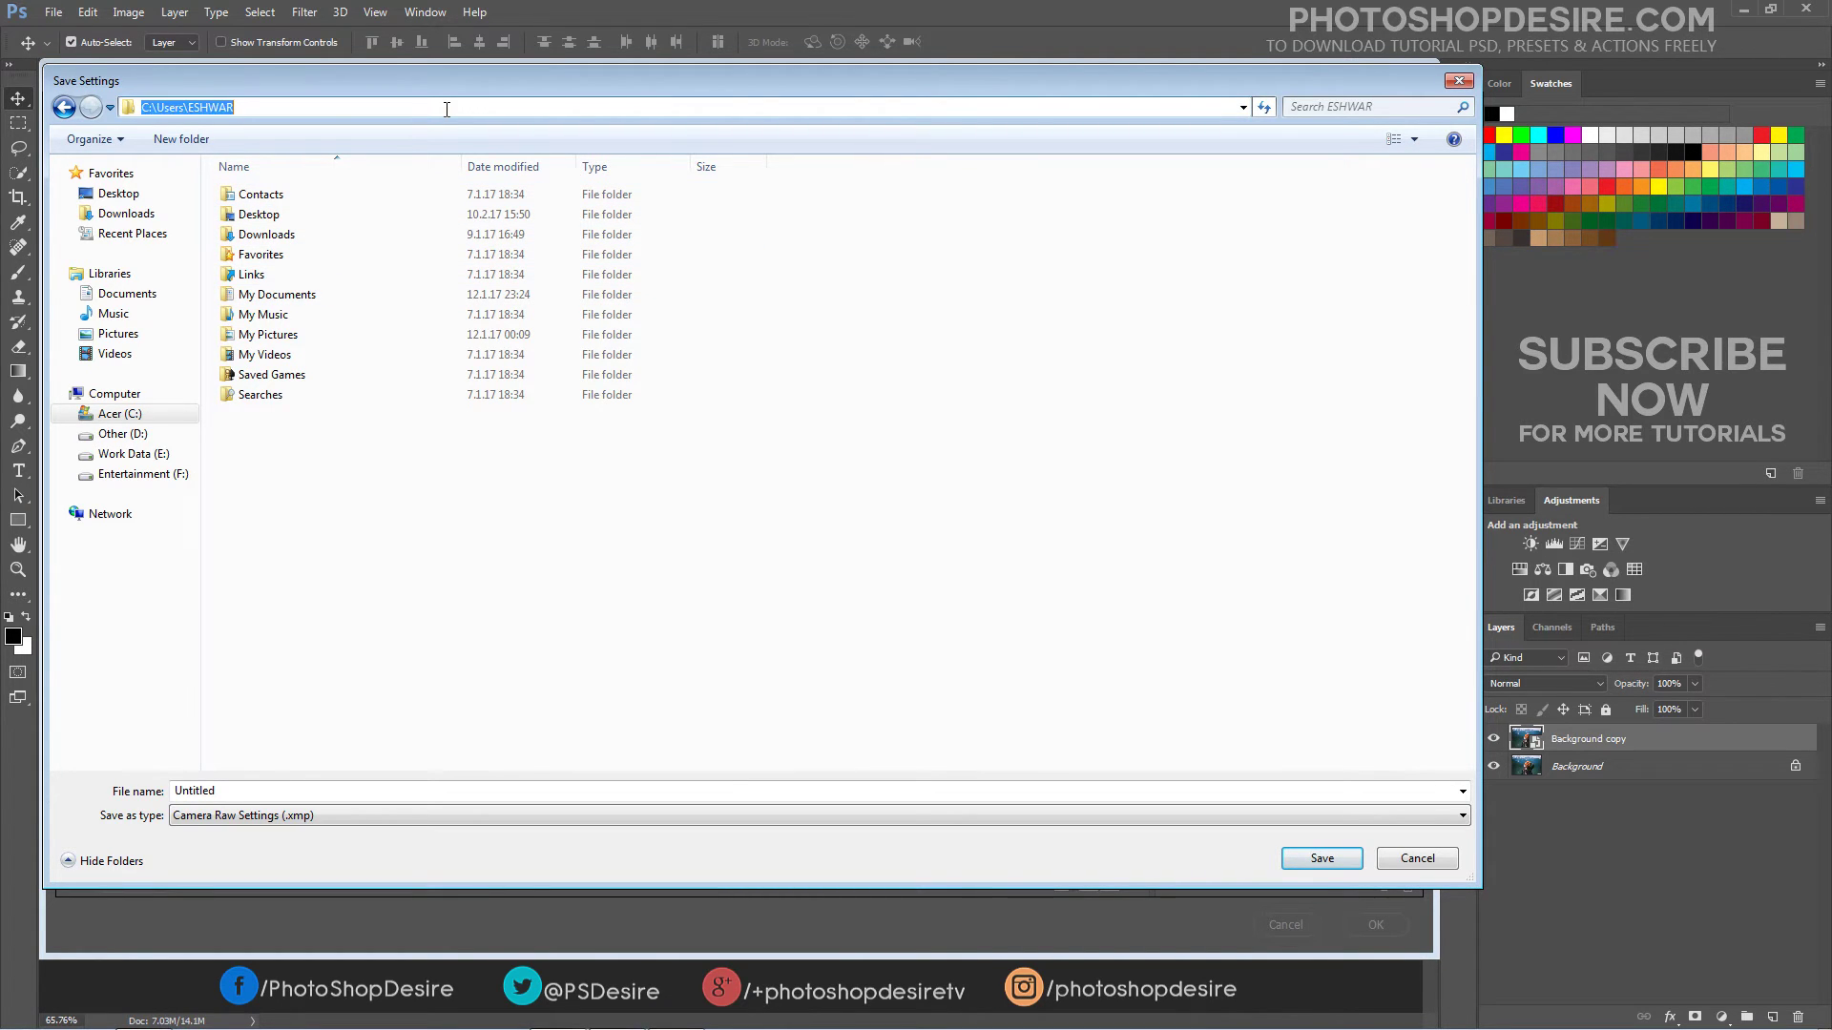
left_click(447, 109)
type("\\appdata")
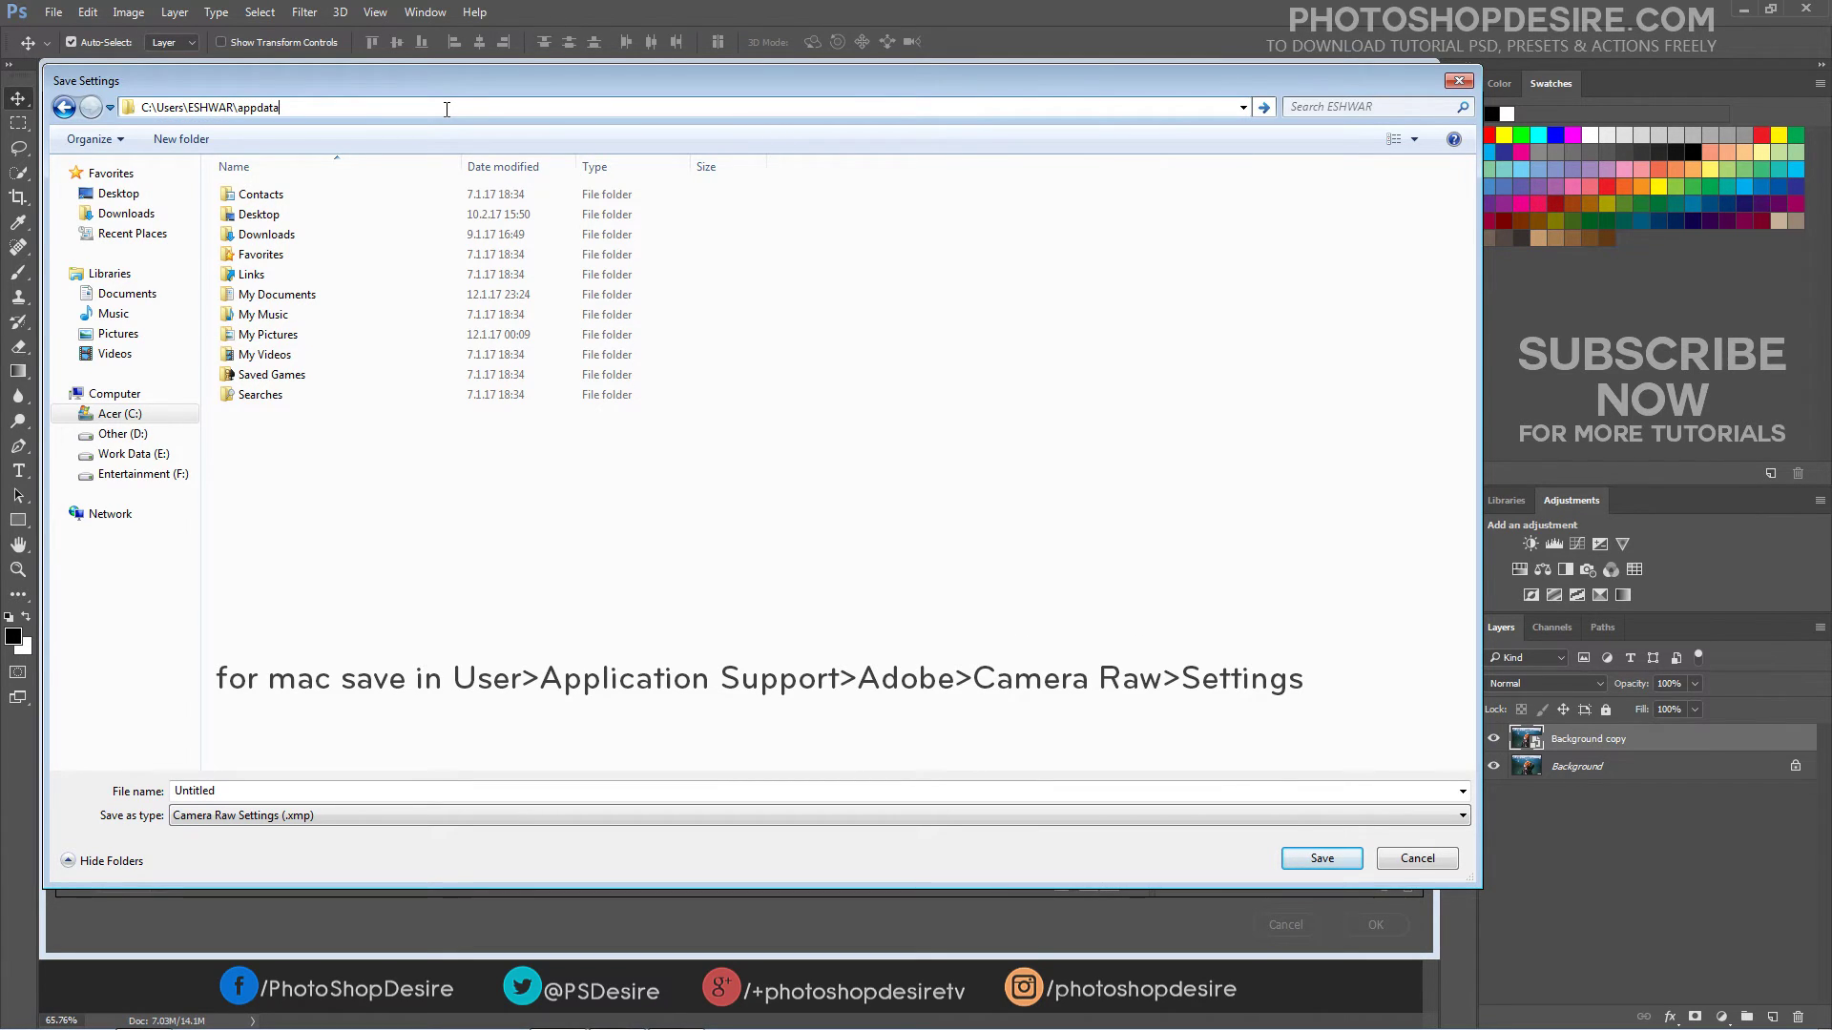
key("Return")
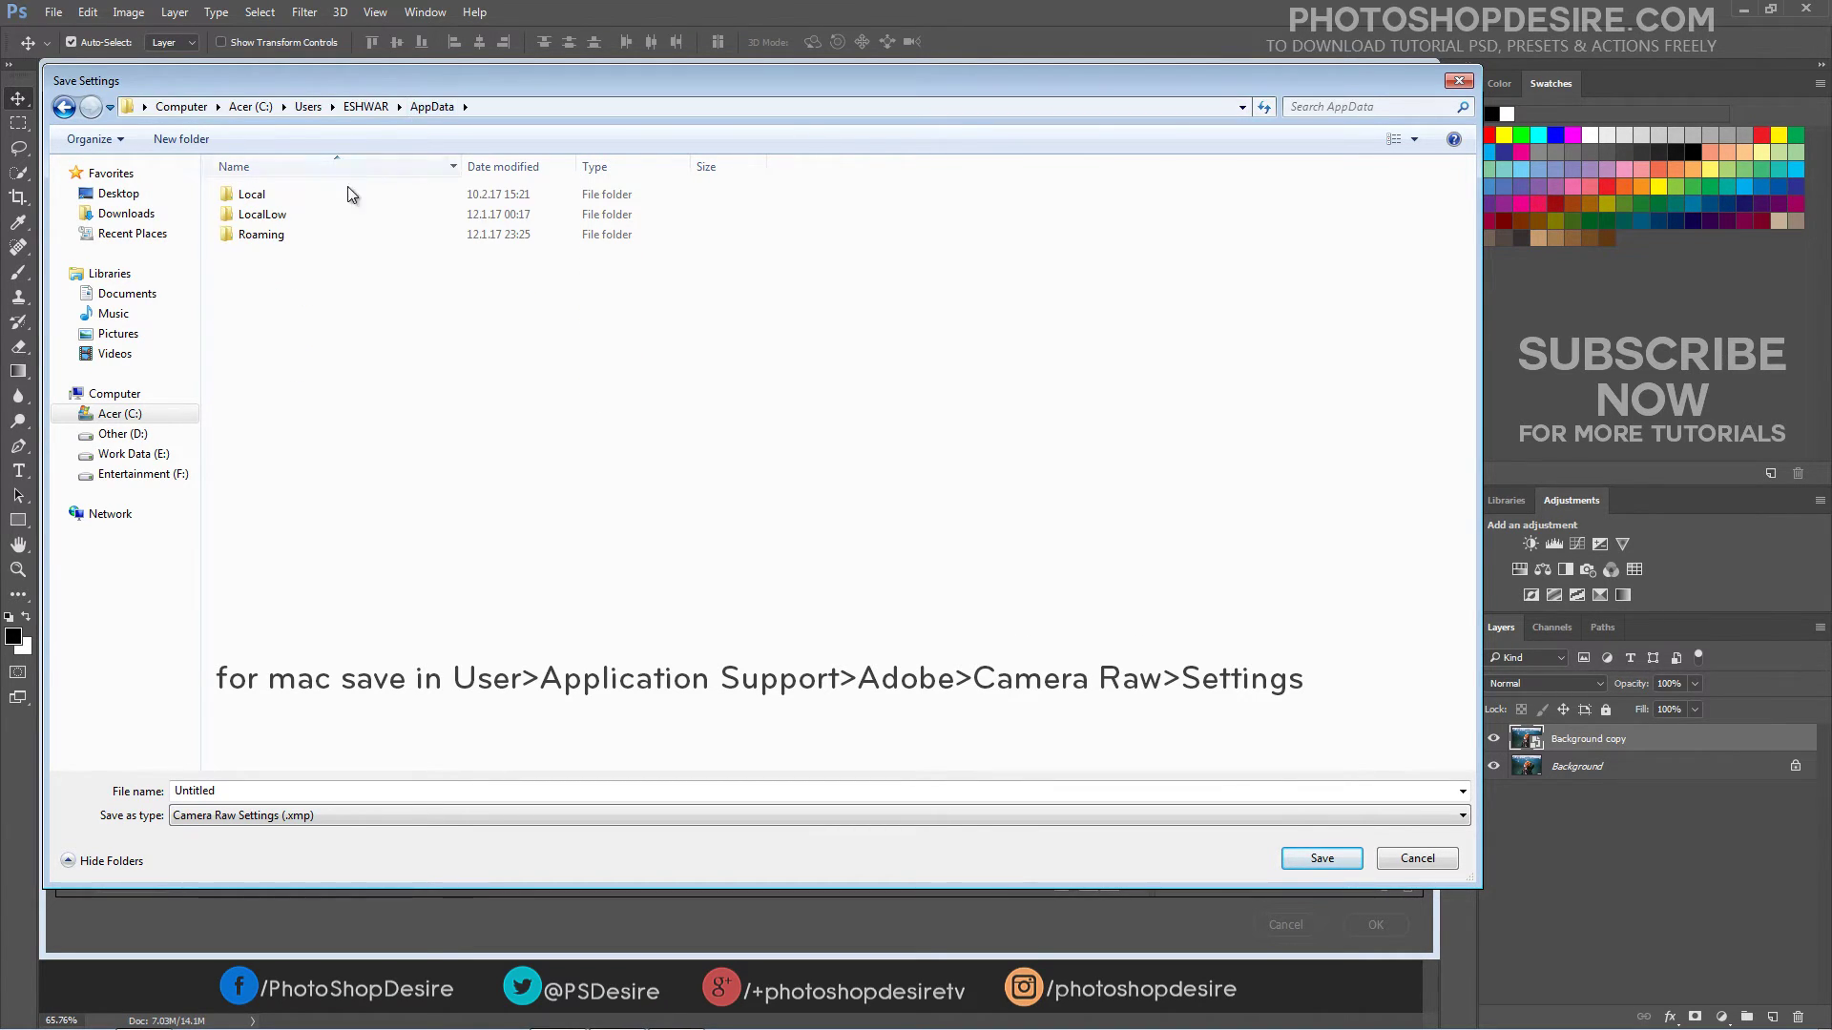
Open Roaming\Adobe\CameraRaw\Settings and begin naming the file 'PSDESIRE - NOISE REDUCE & SHARPEN'.
double_click(293, 237)
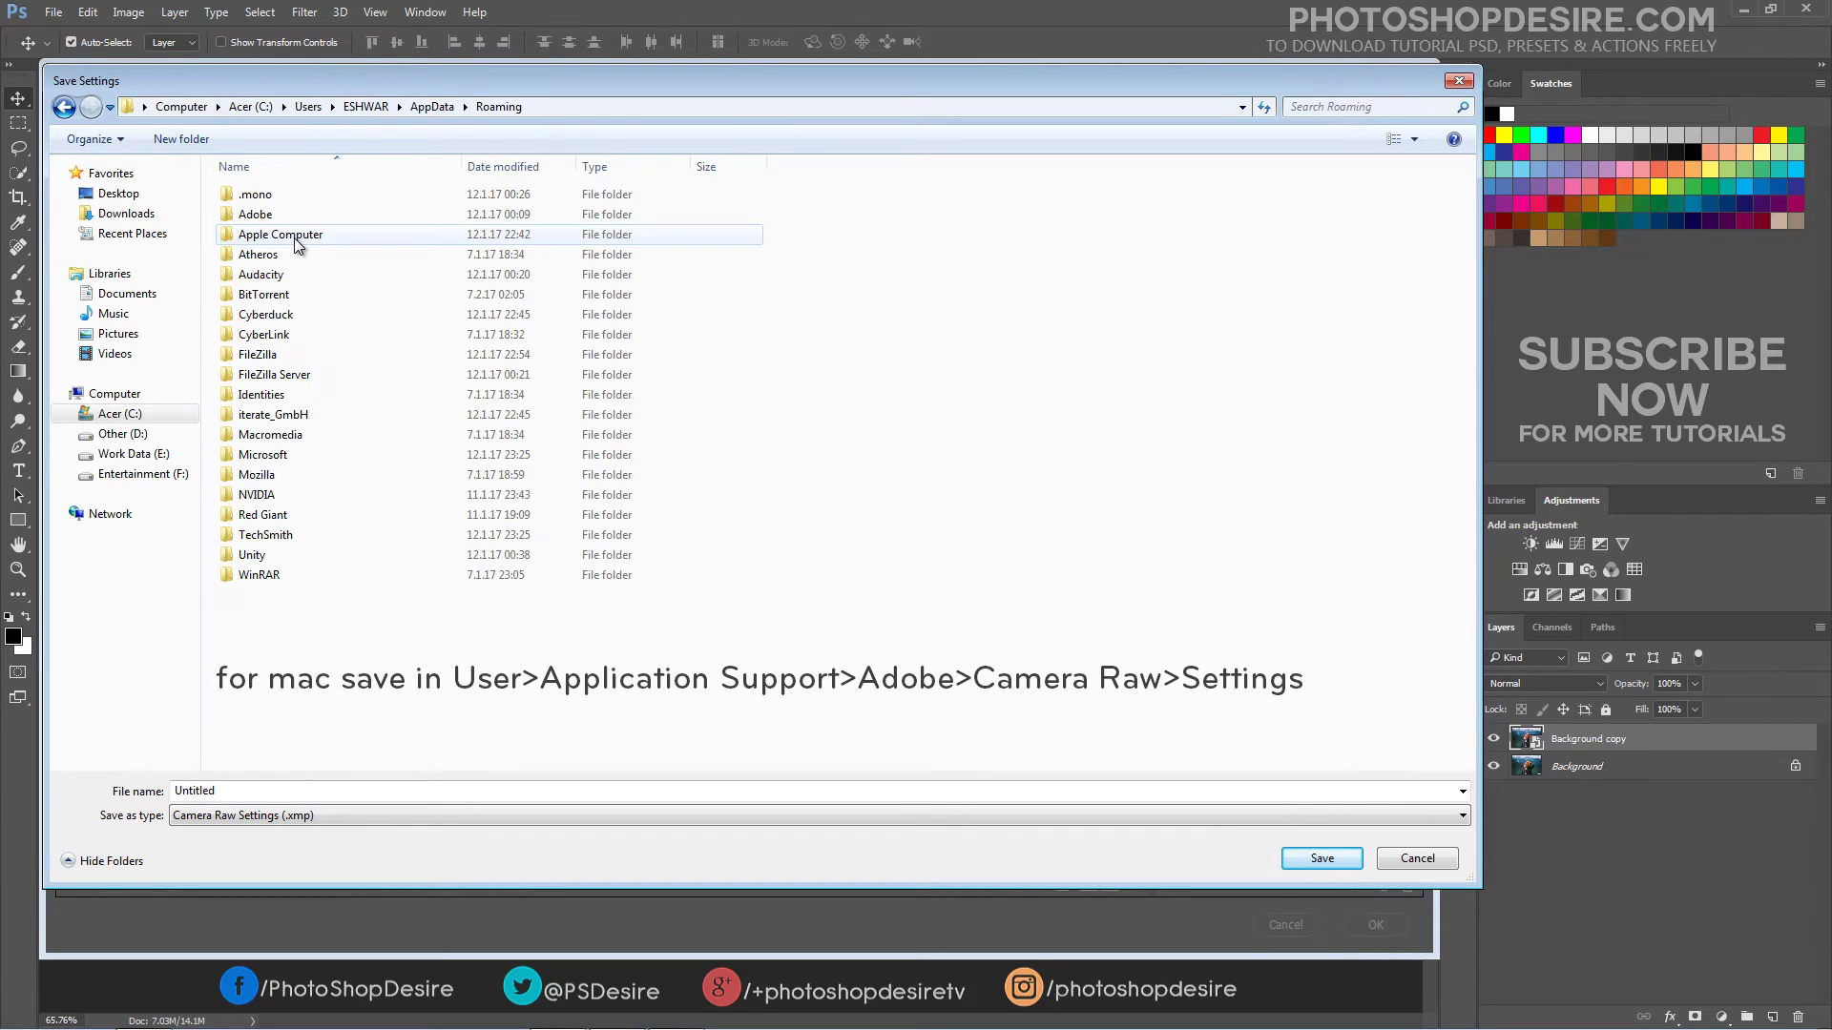
left_click(305, 214)
double_click(306, 214)
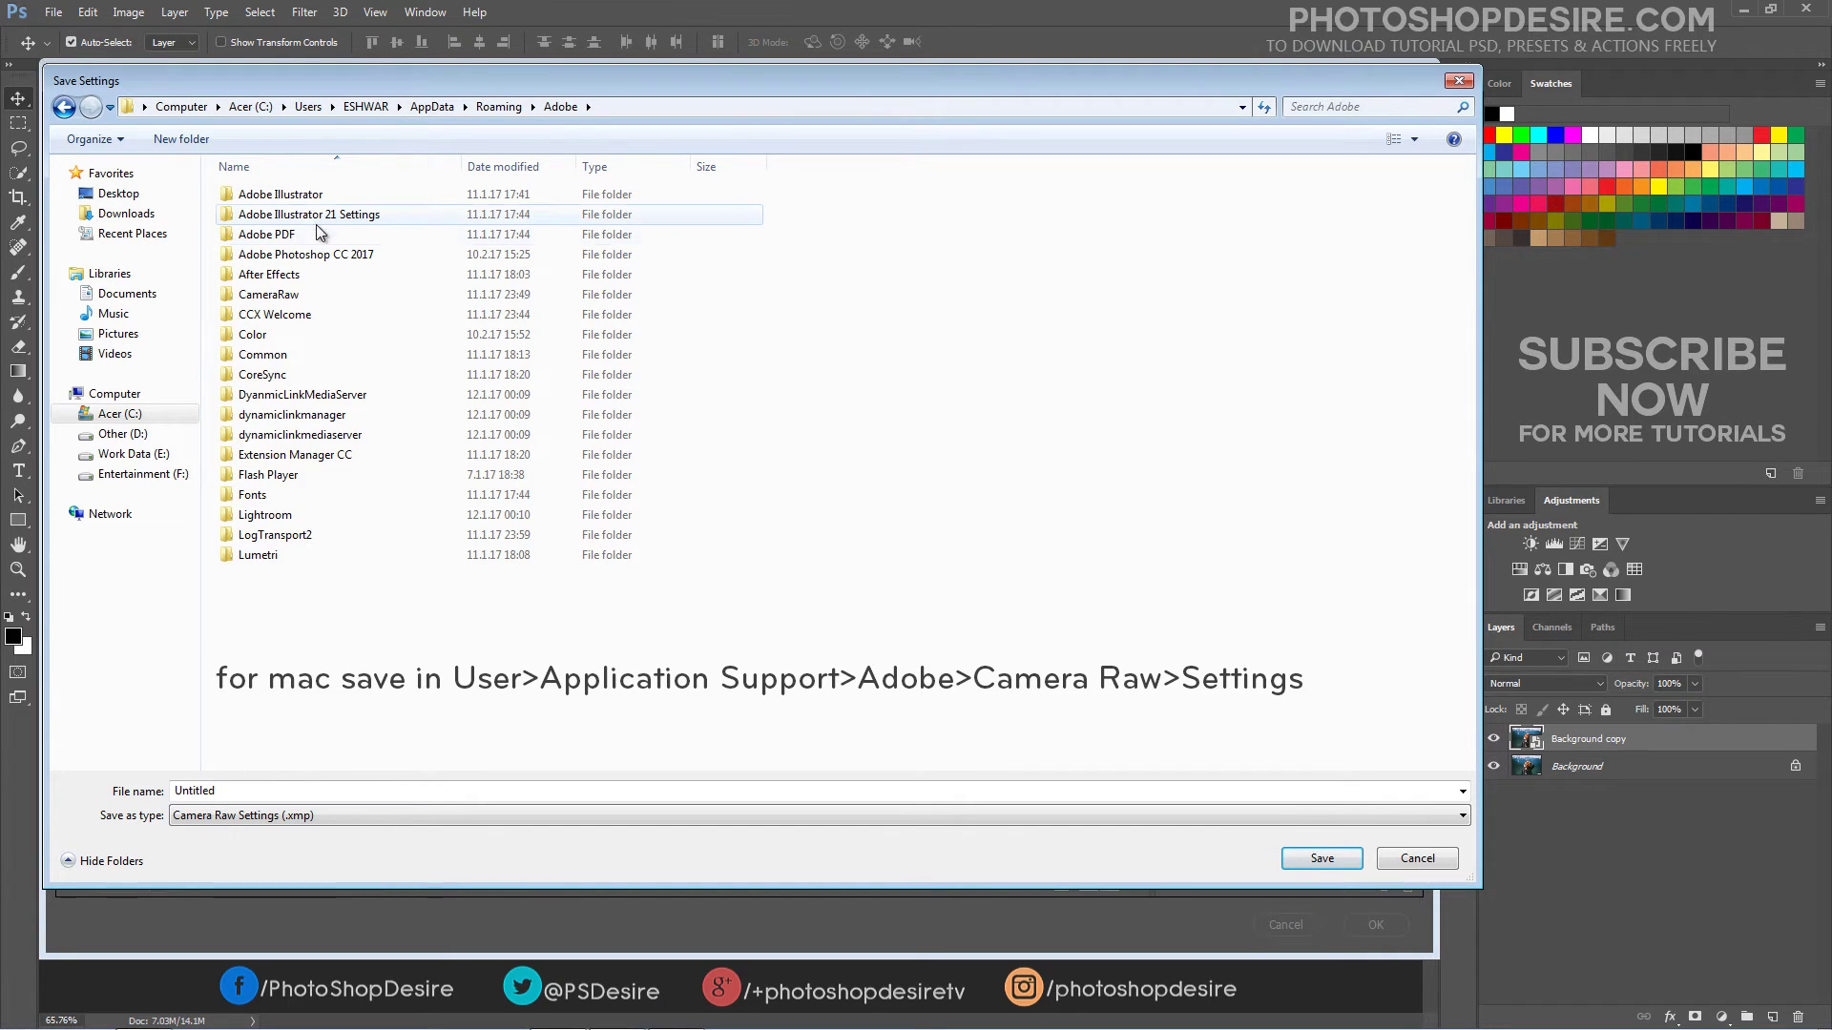
left_click(336, 294)
double_click(336, 294)
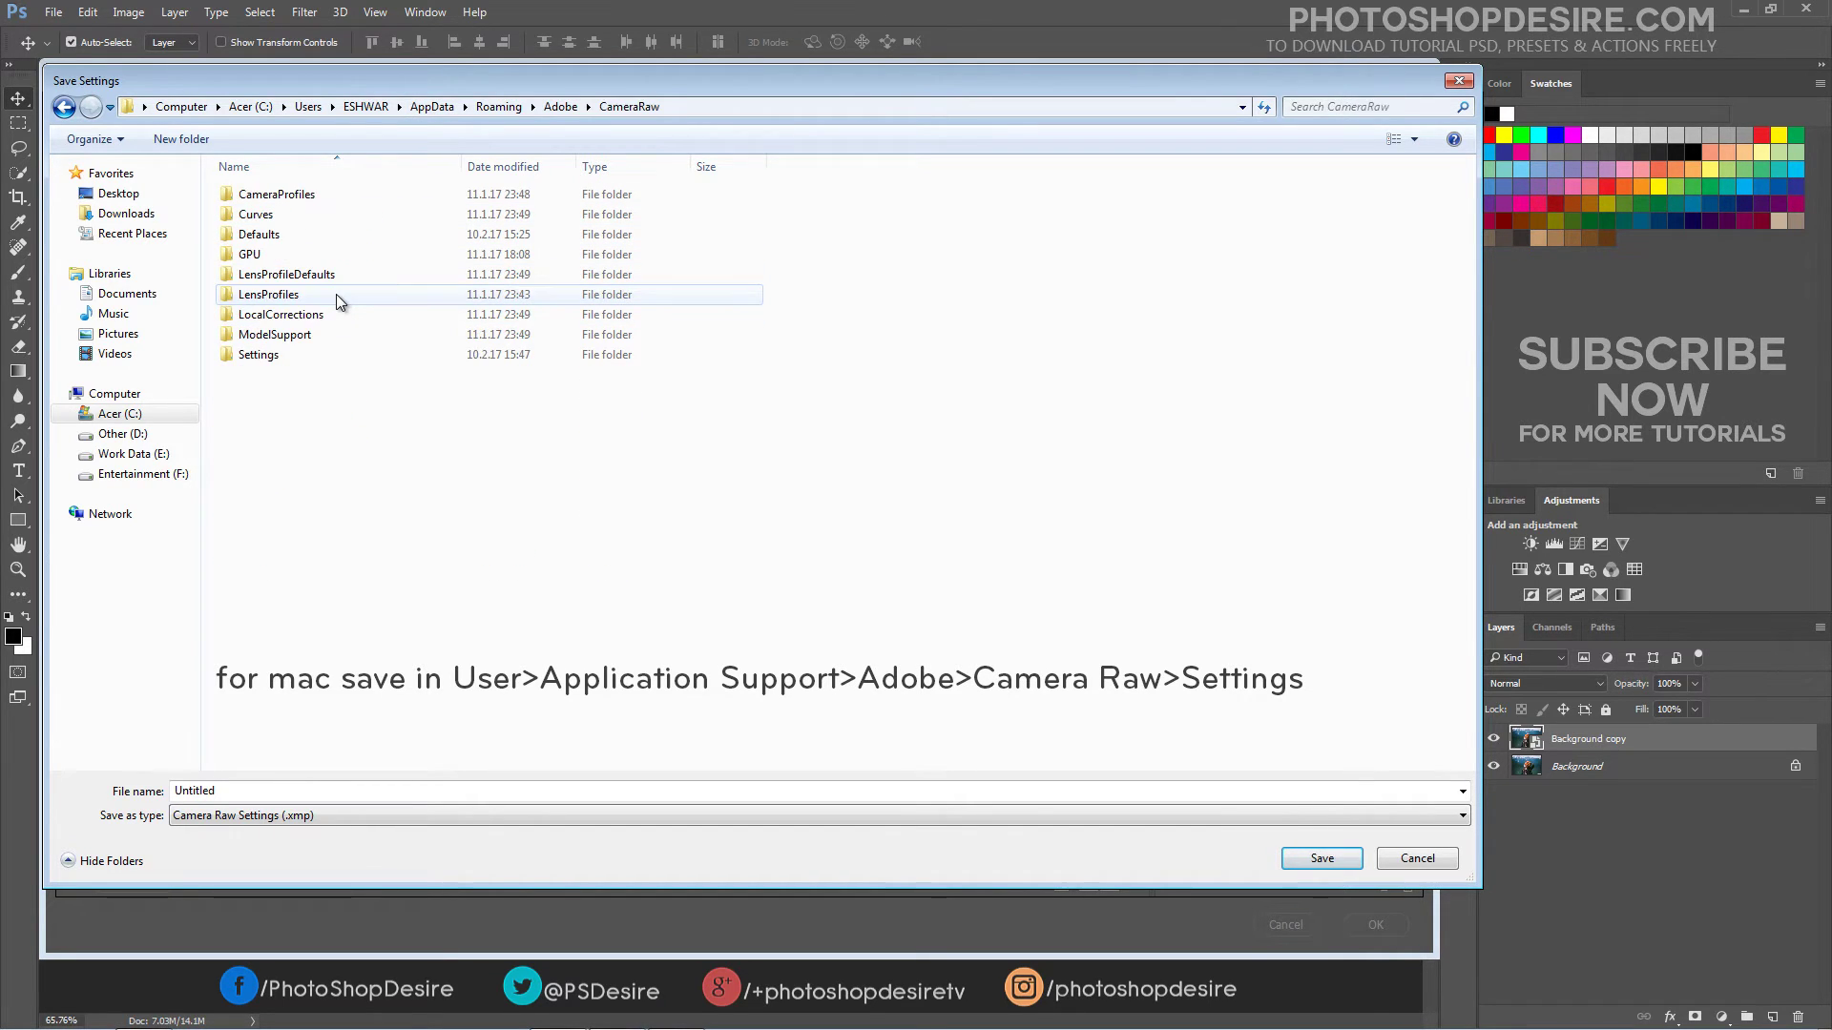
left_click(297, 359)
double_click(296, 359)
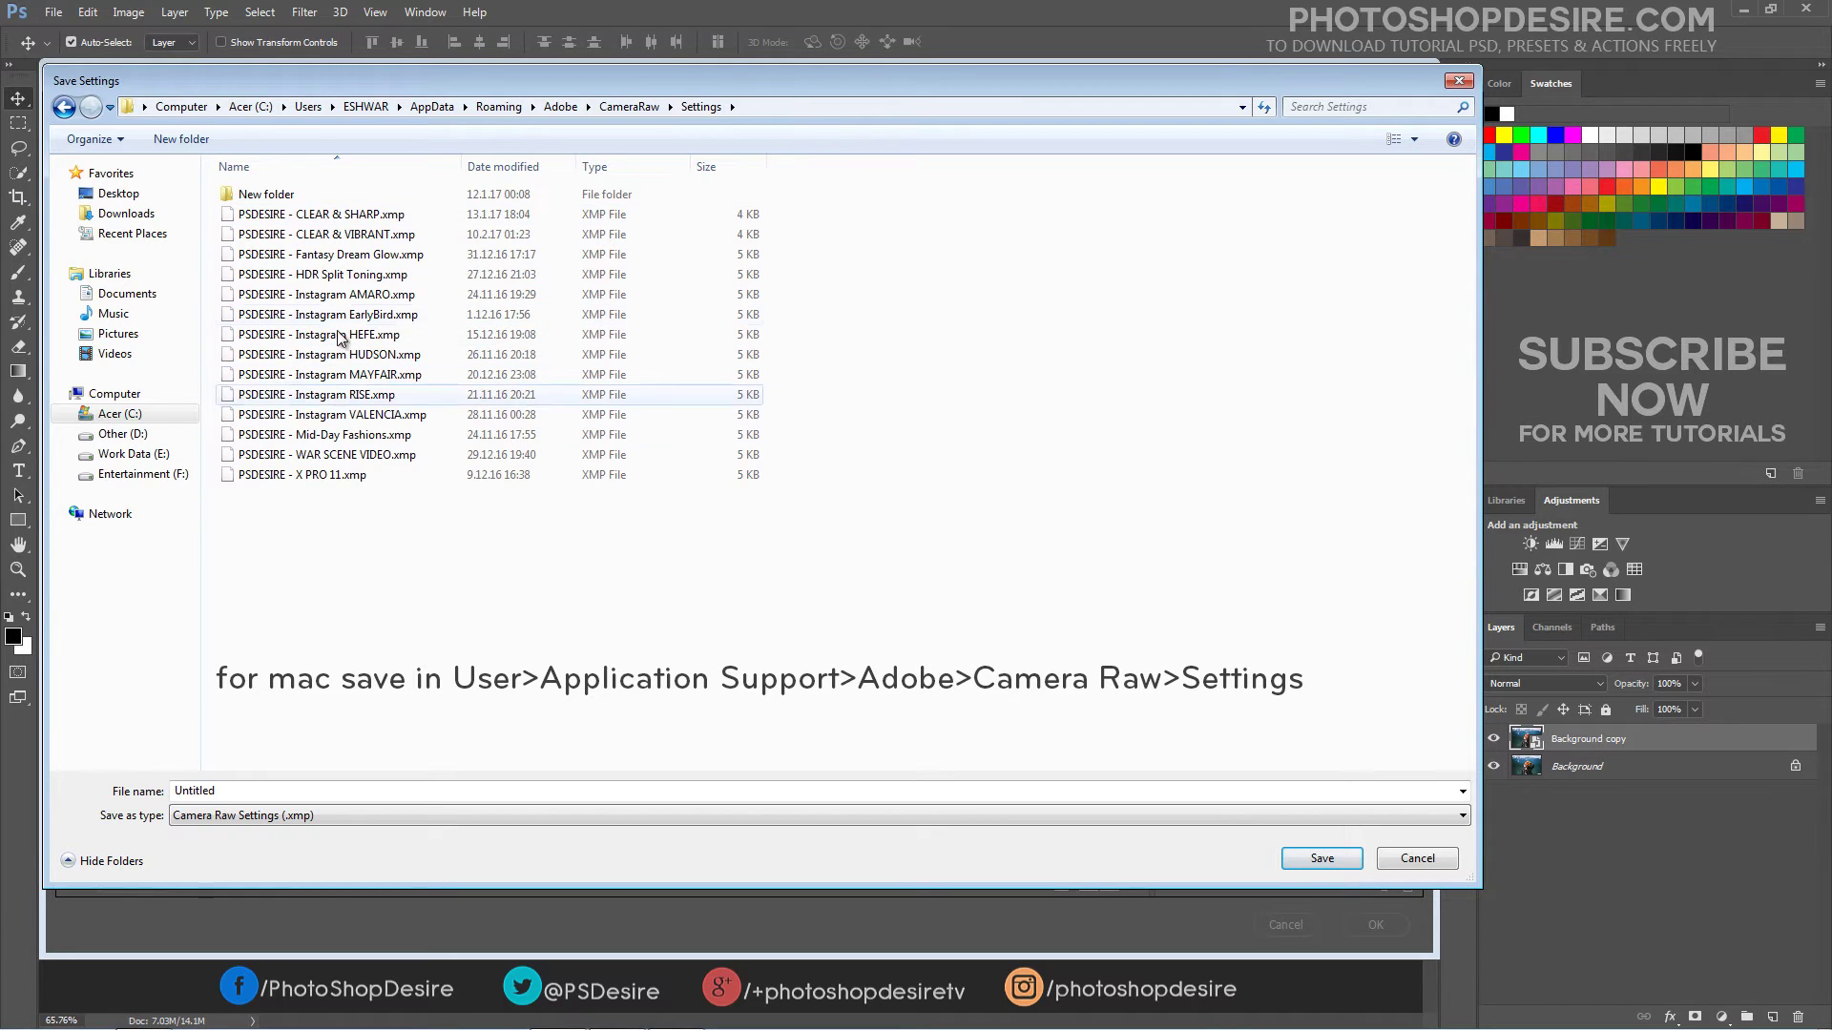
double_click(318, 790)
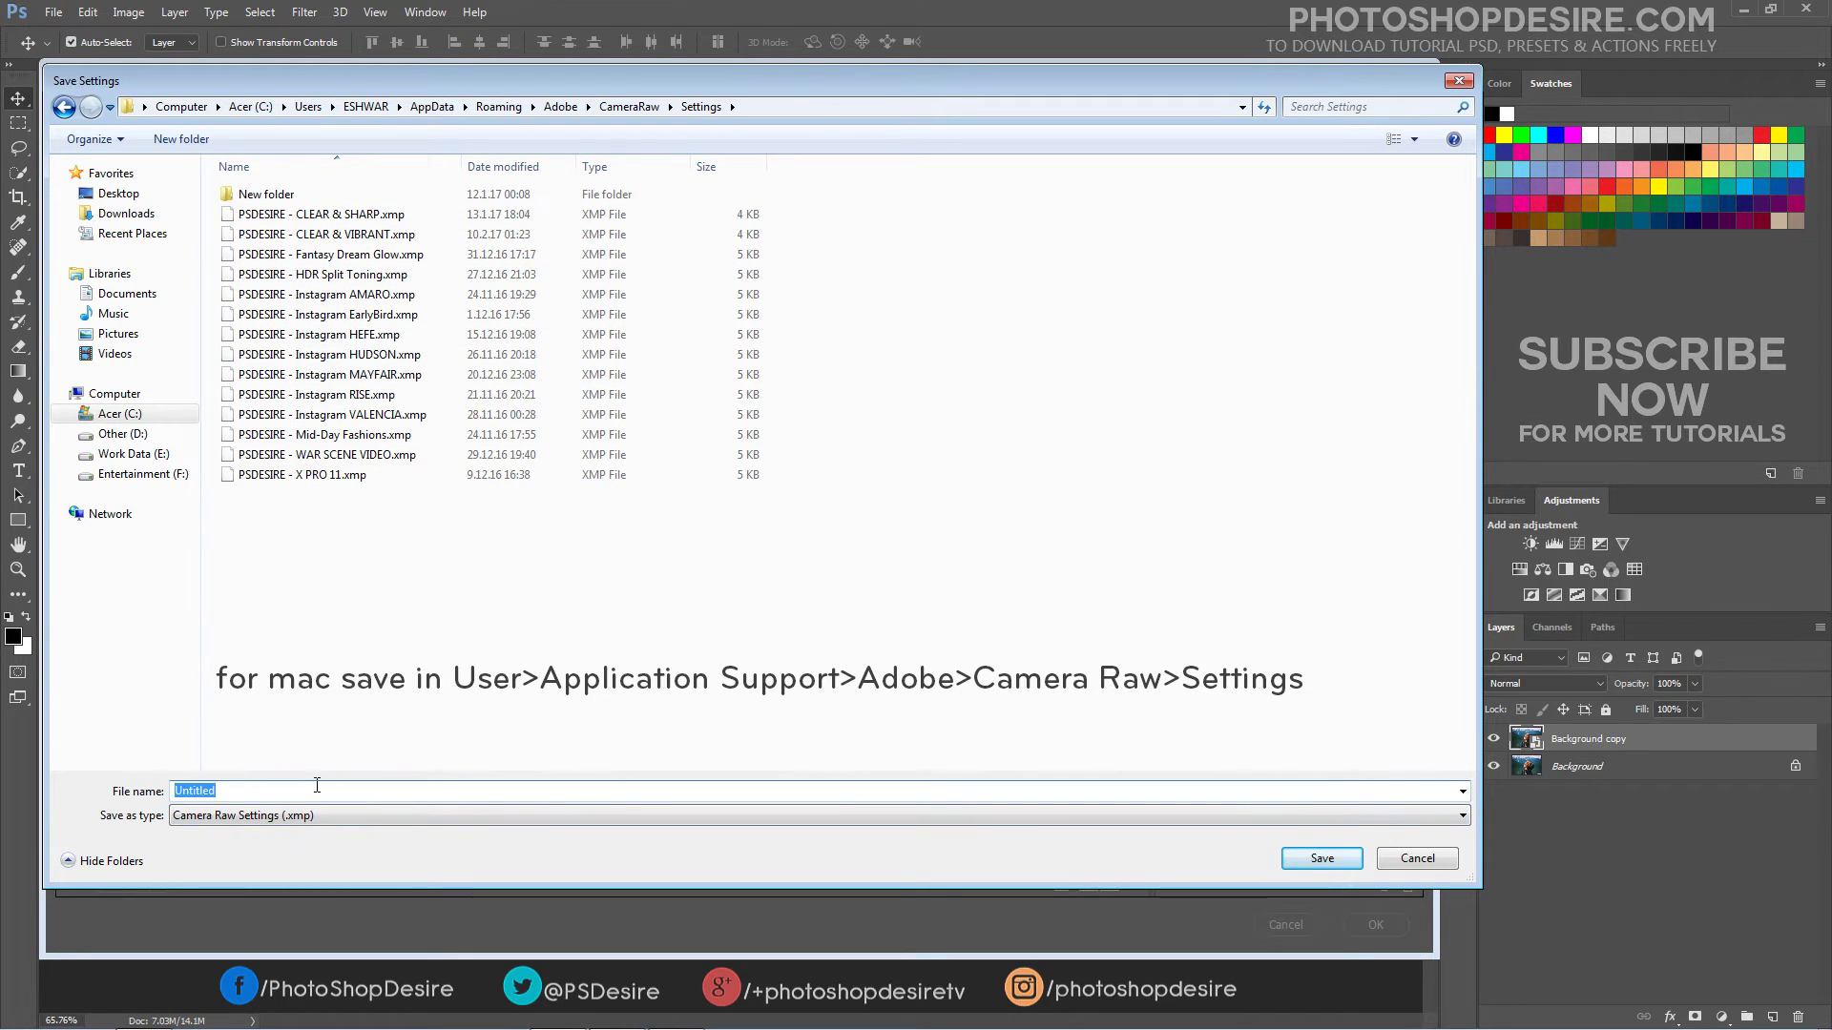
type("PSDESIRE")
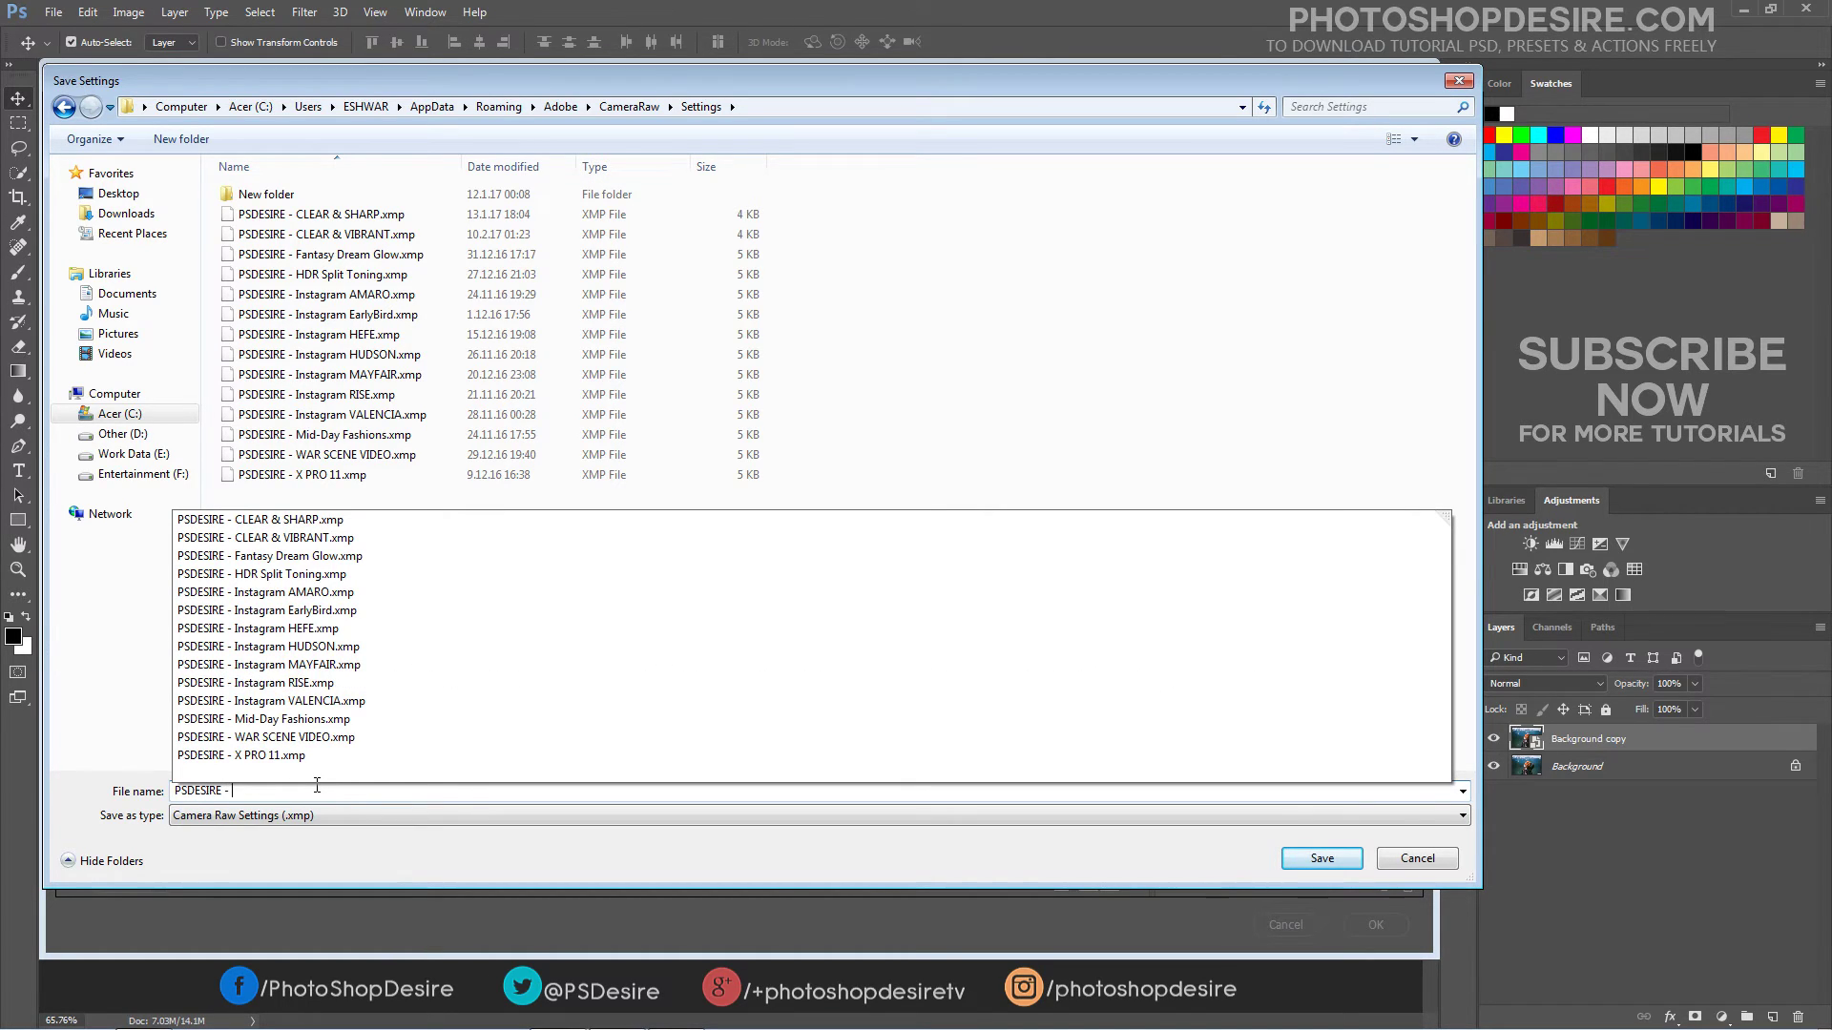
type(" - NOISE")
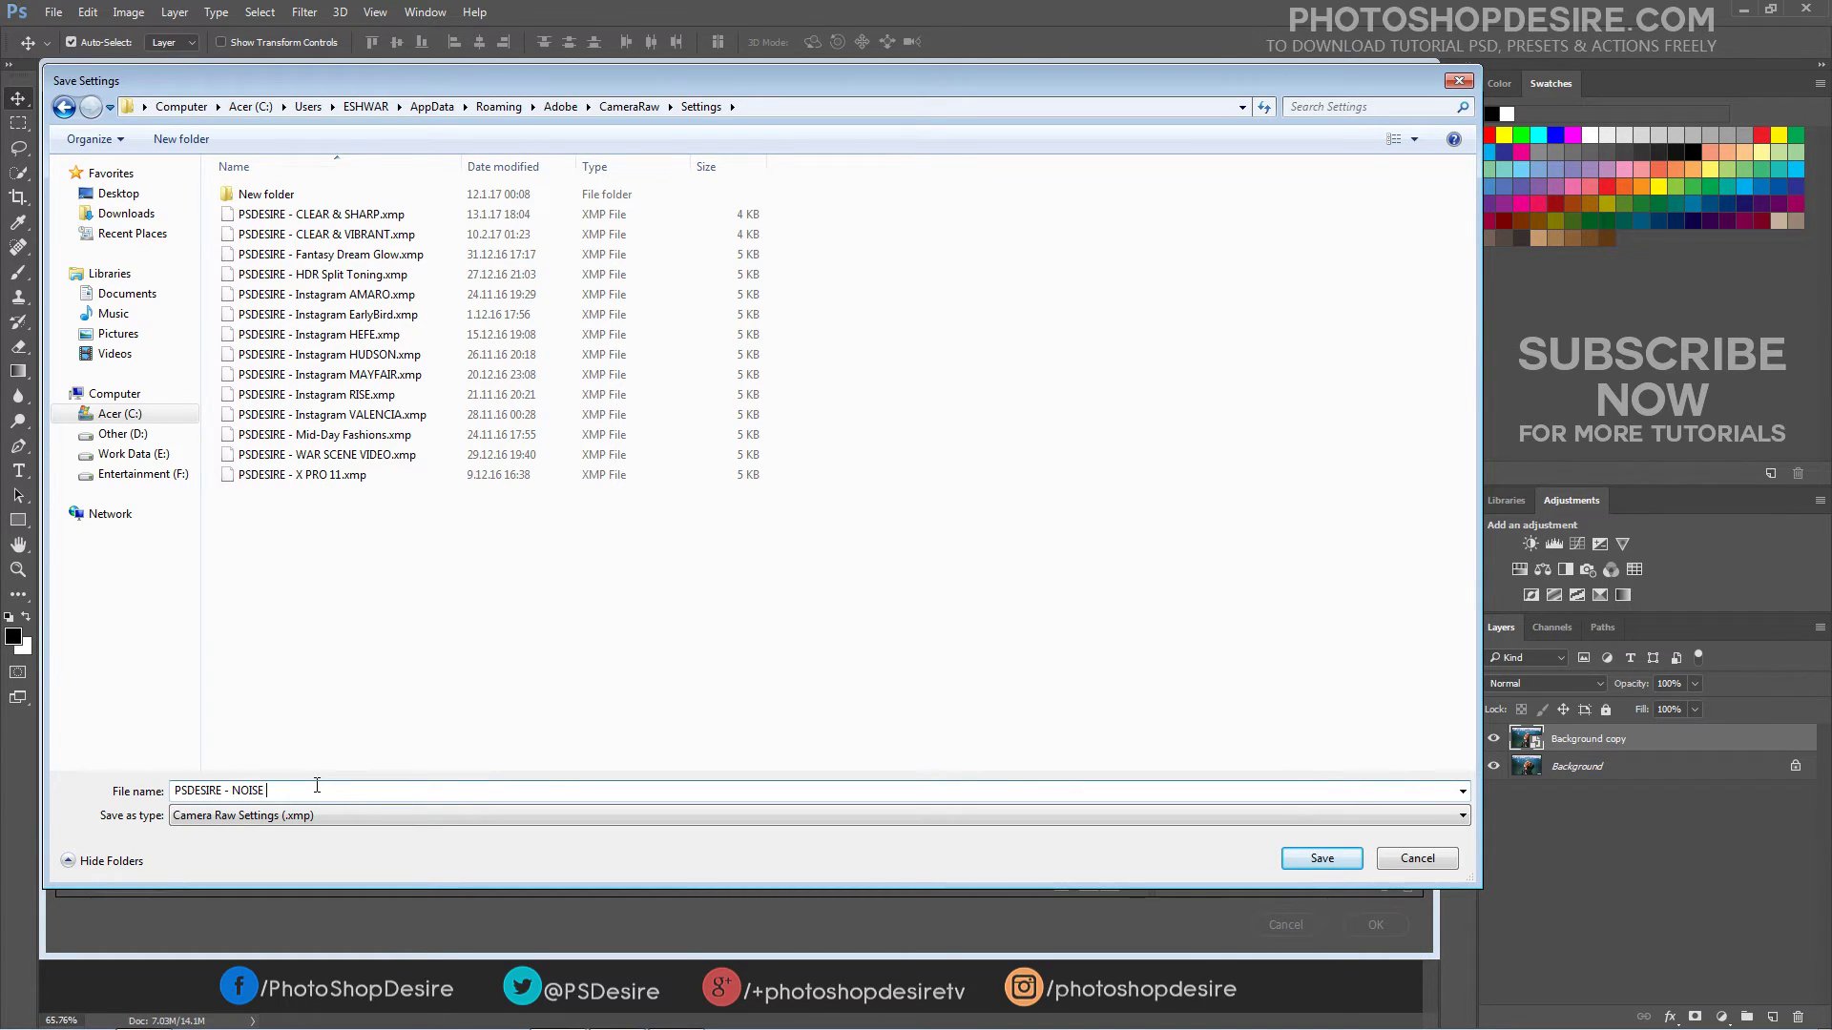
type(" REDUCE & SHARPEN")
Save the preset, select NOISE REDUCE & SHARPEN in Presets, and apply the filter.
left_click(1320, 858)
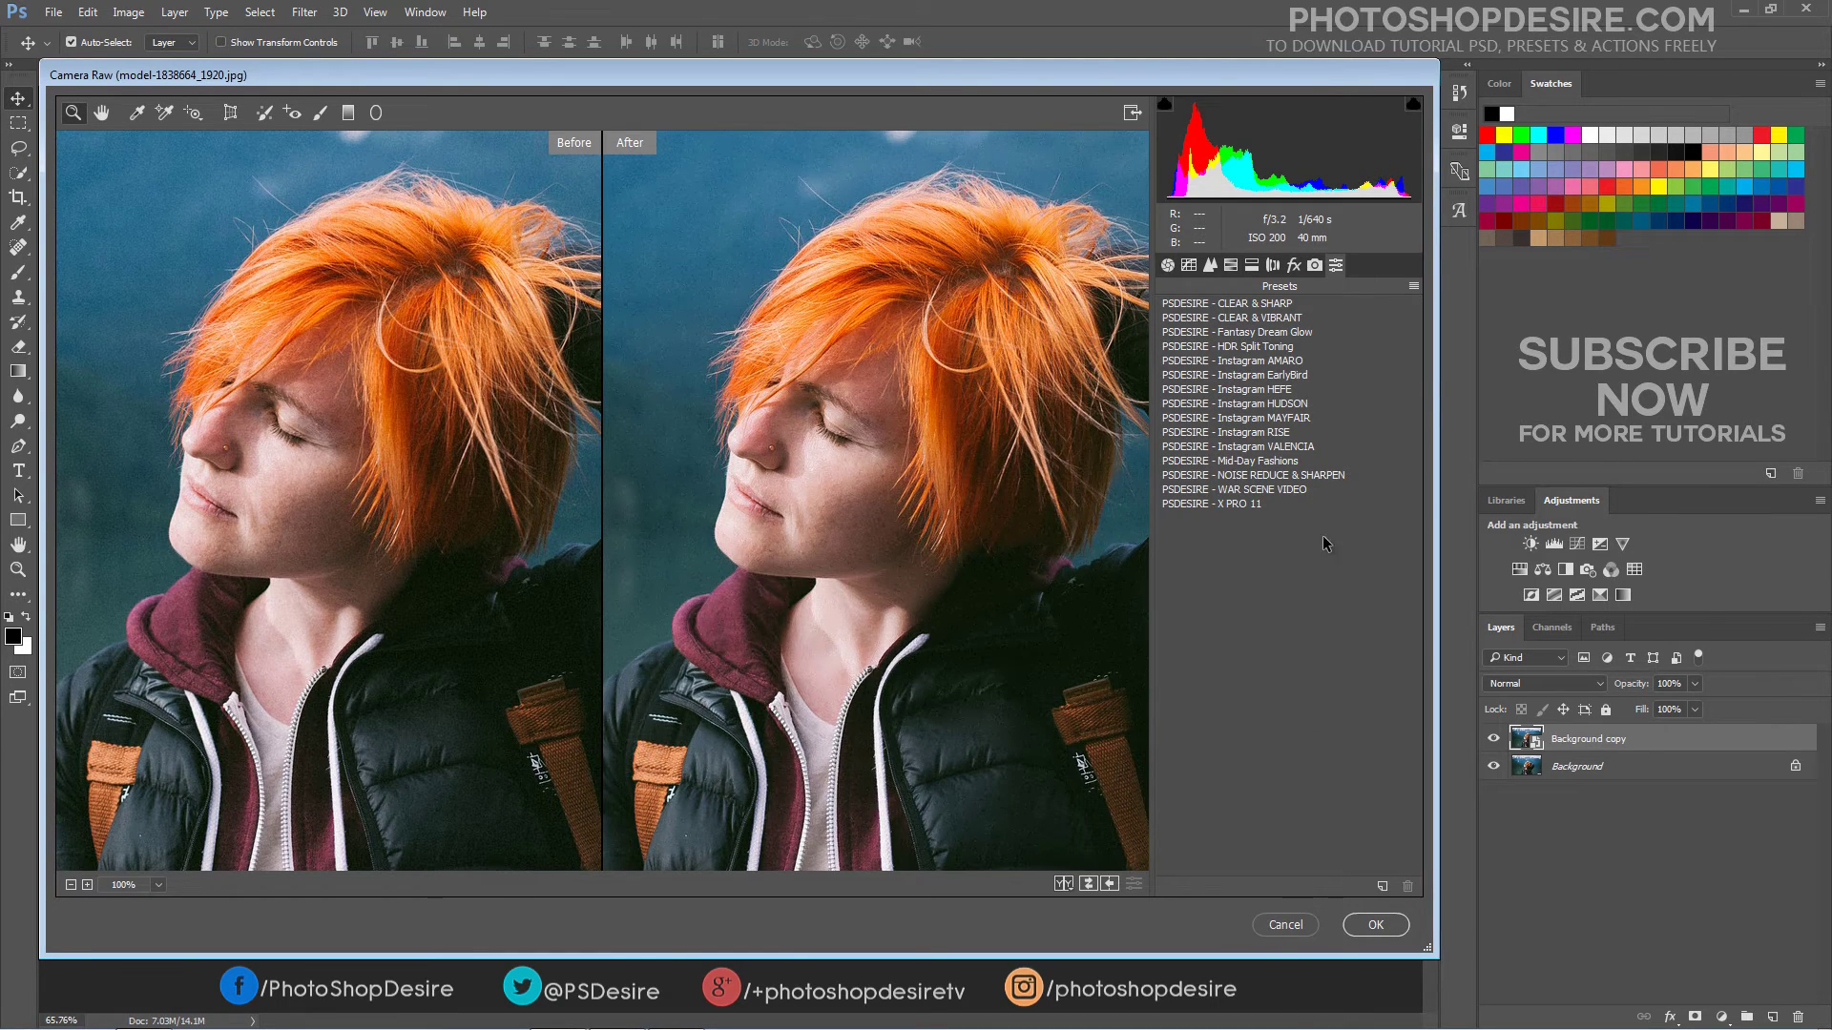
left_click(1338, 477)
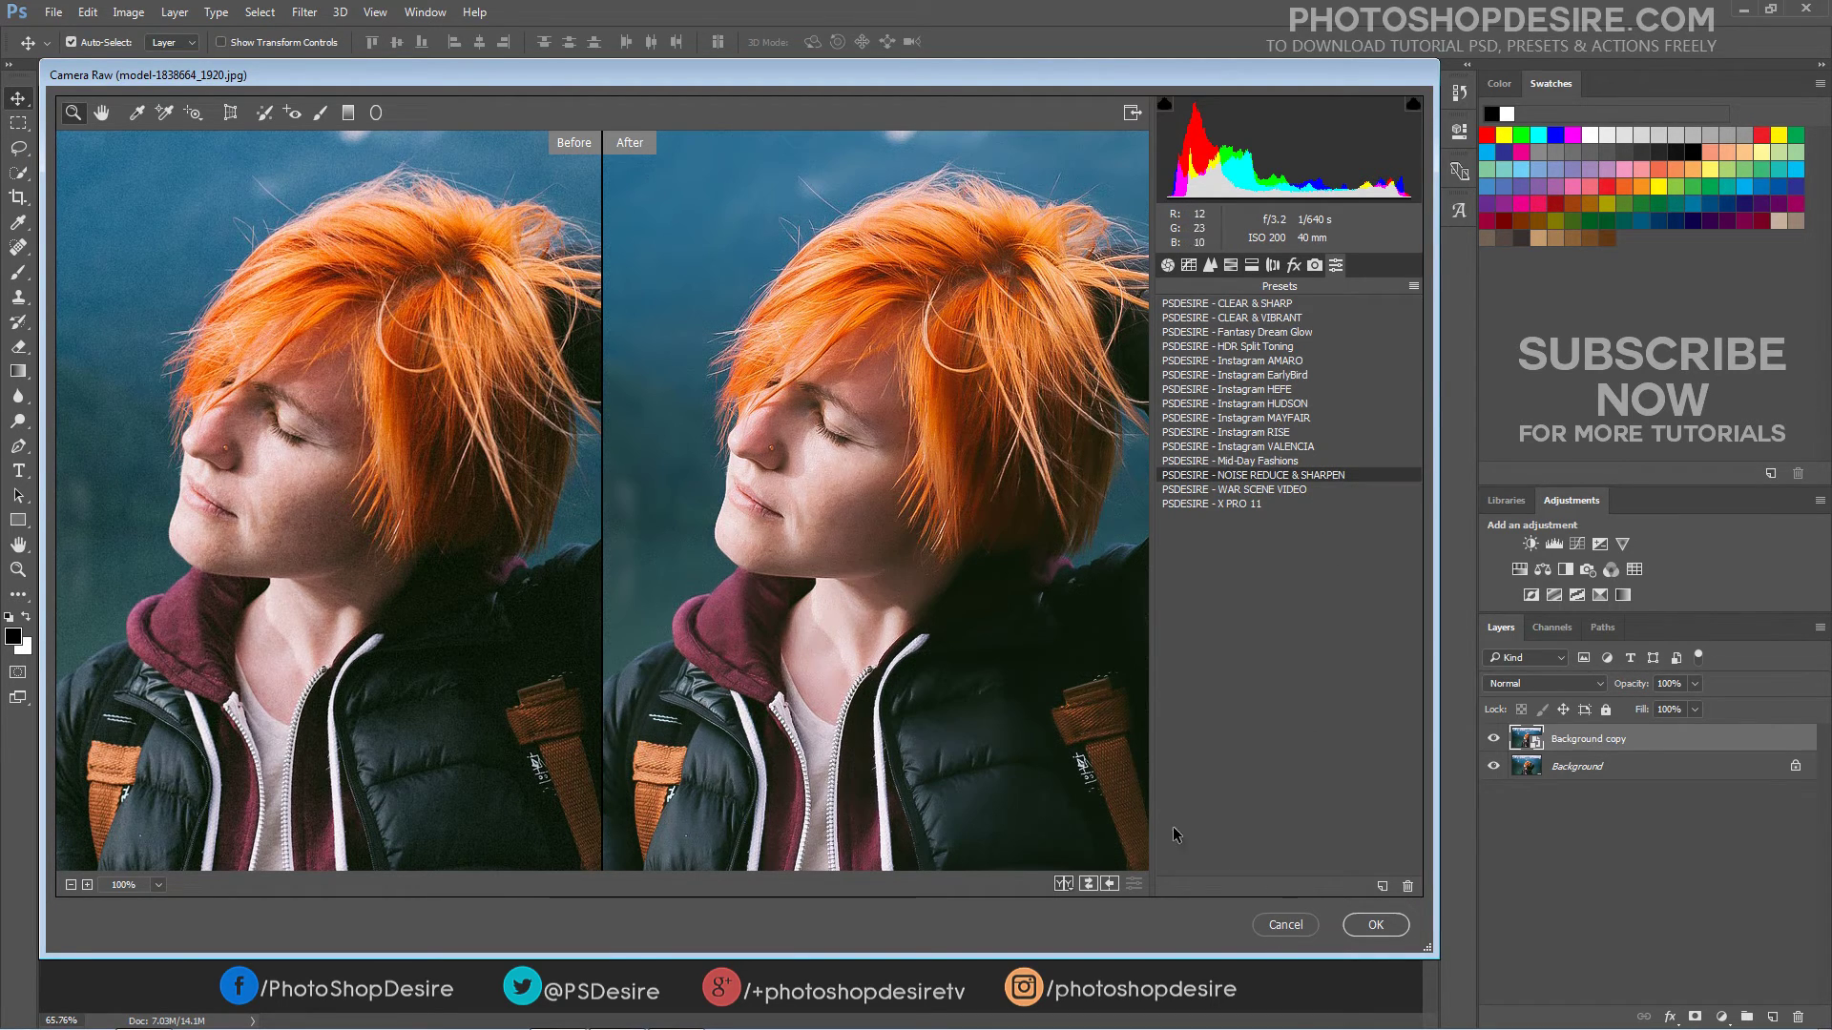
left_click(1374, 926)
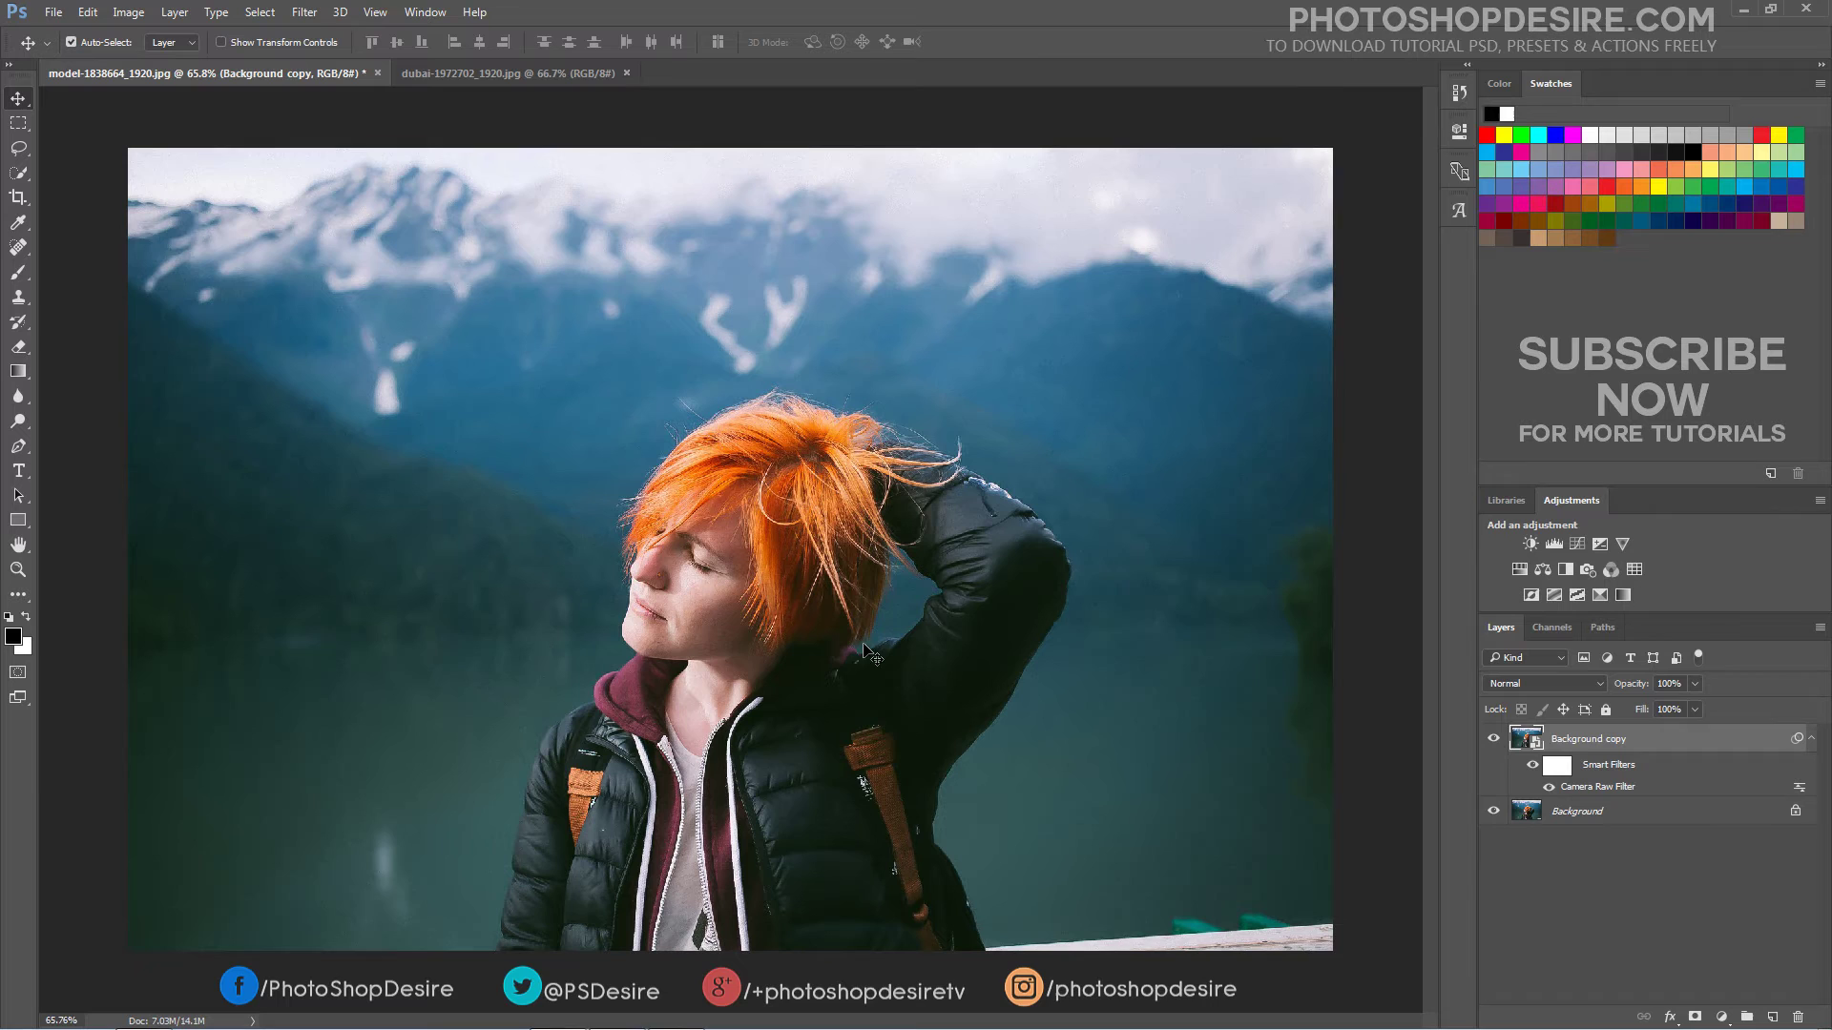
Switch to the dubai portrait and duplicate its Background layer.
left_click(471, 76)
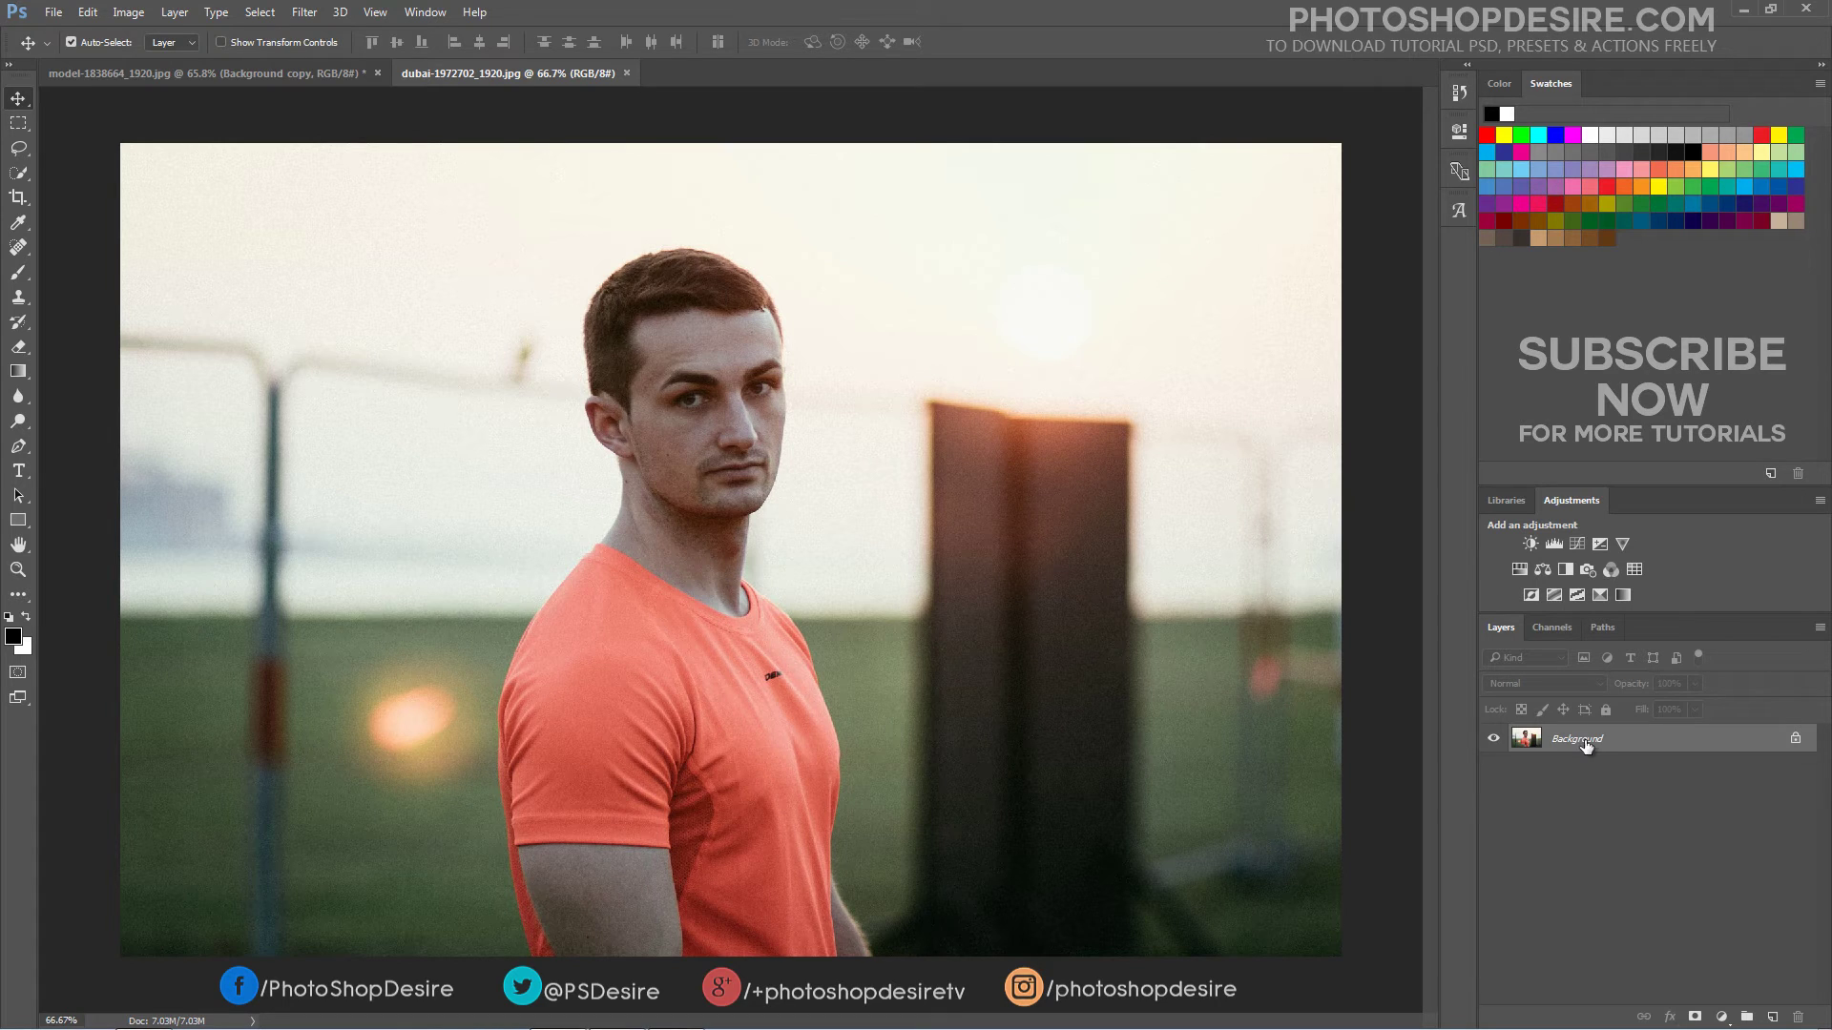
left_click(185, 19)
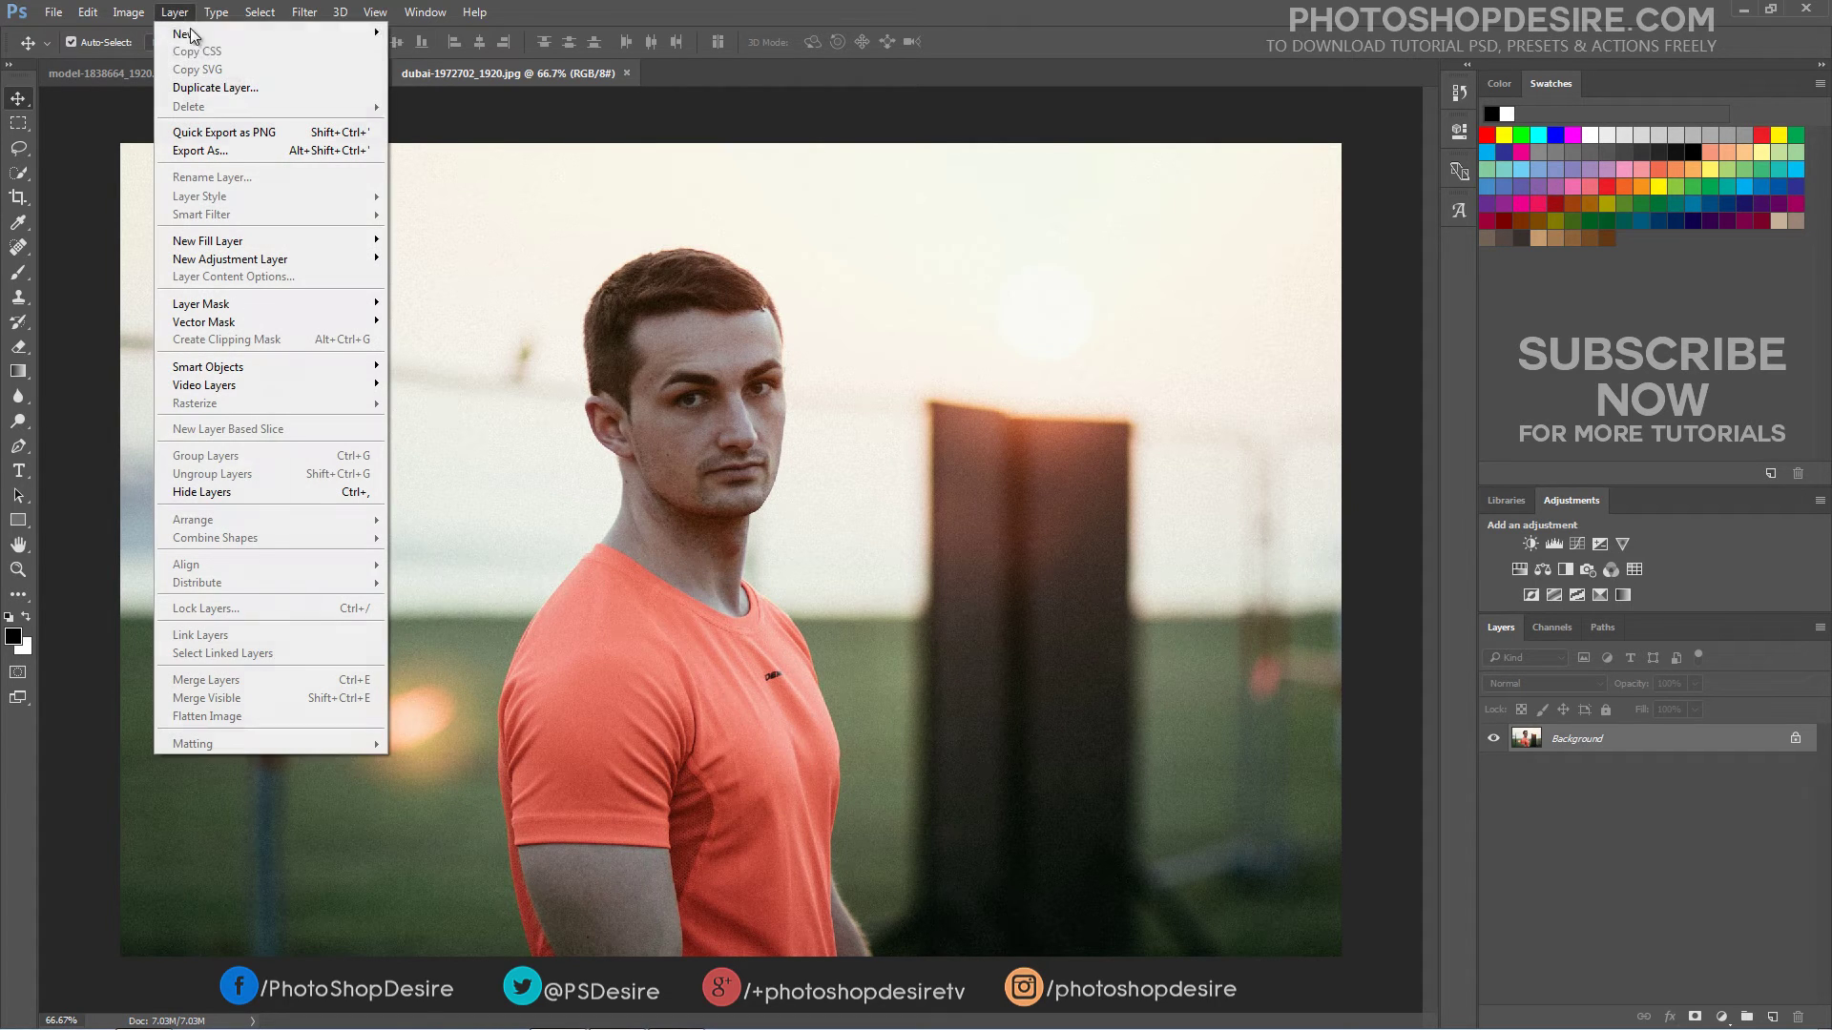
left_click(300, 86)
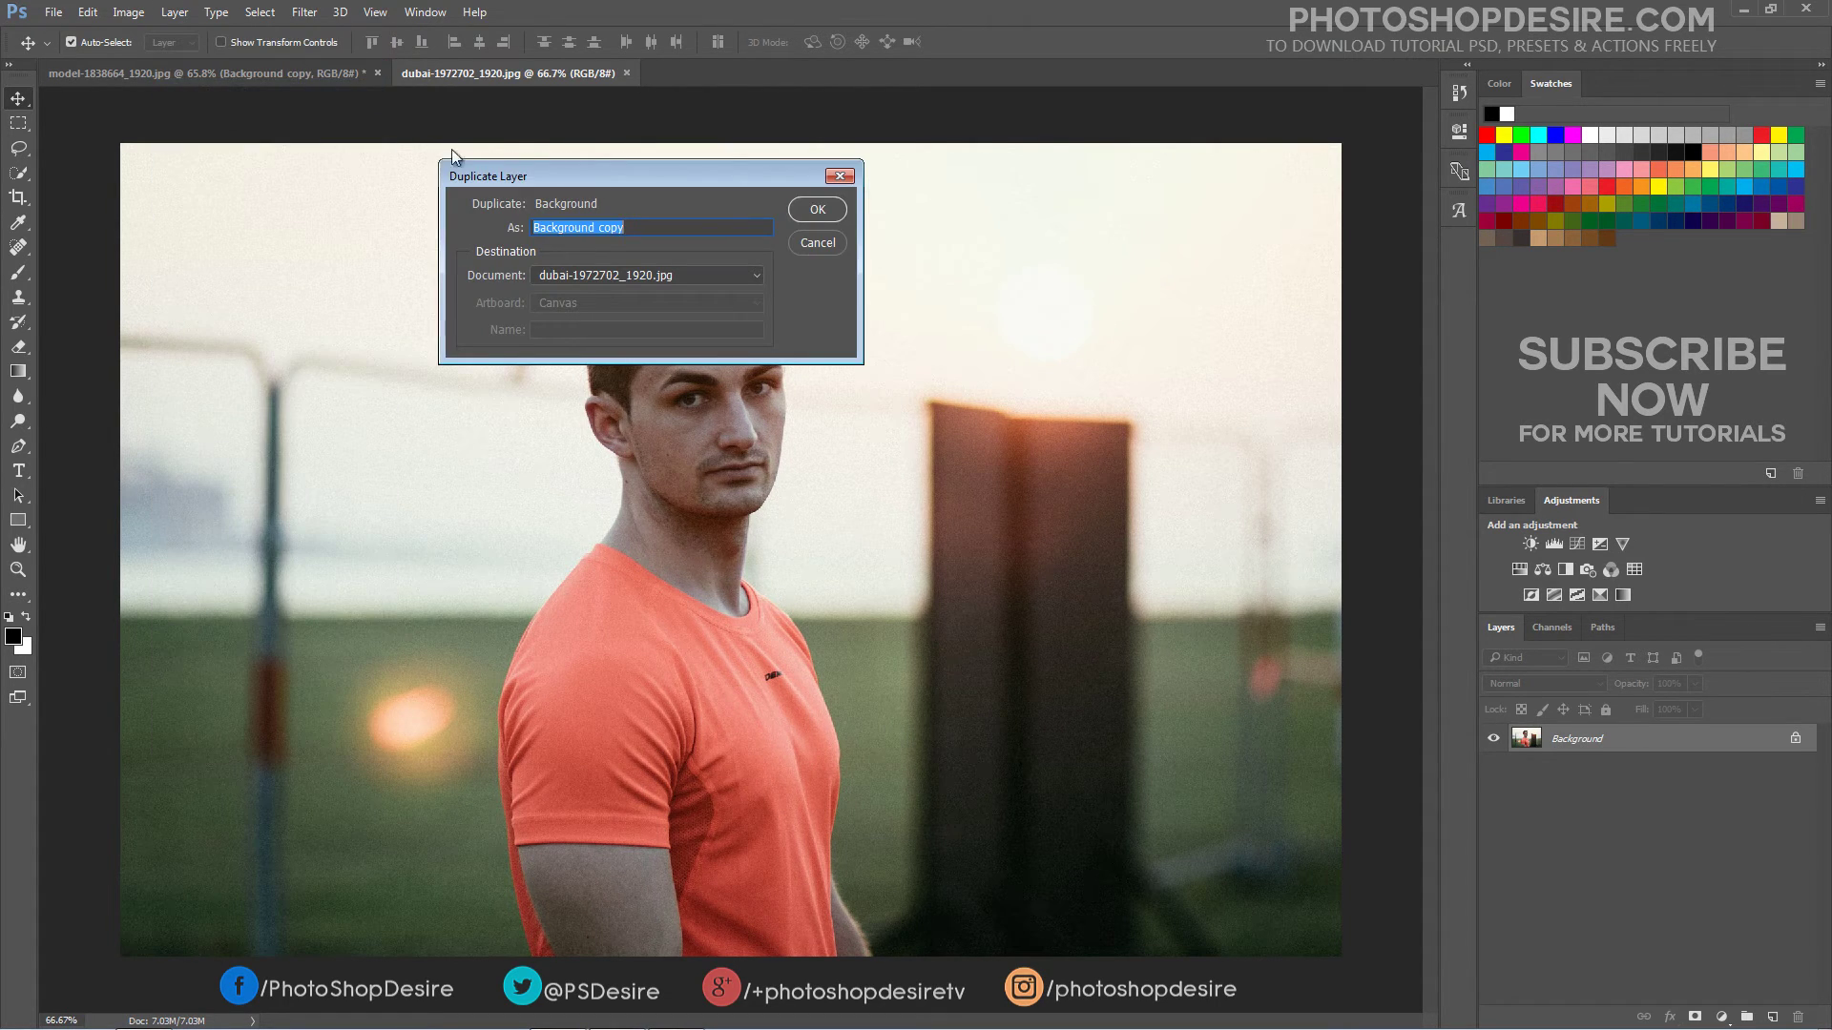
left_click(818, 209)
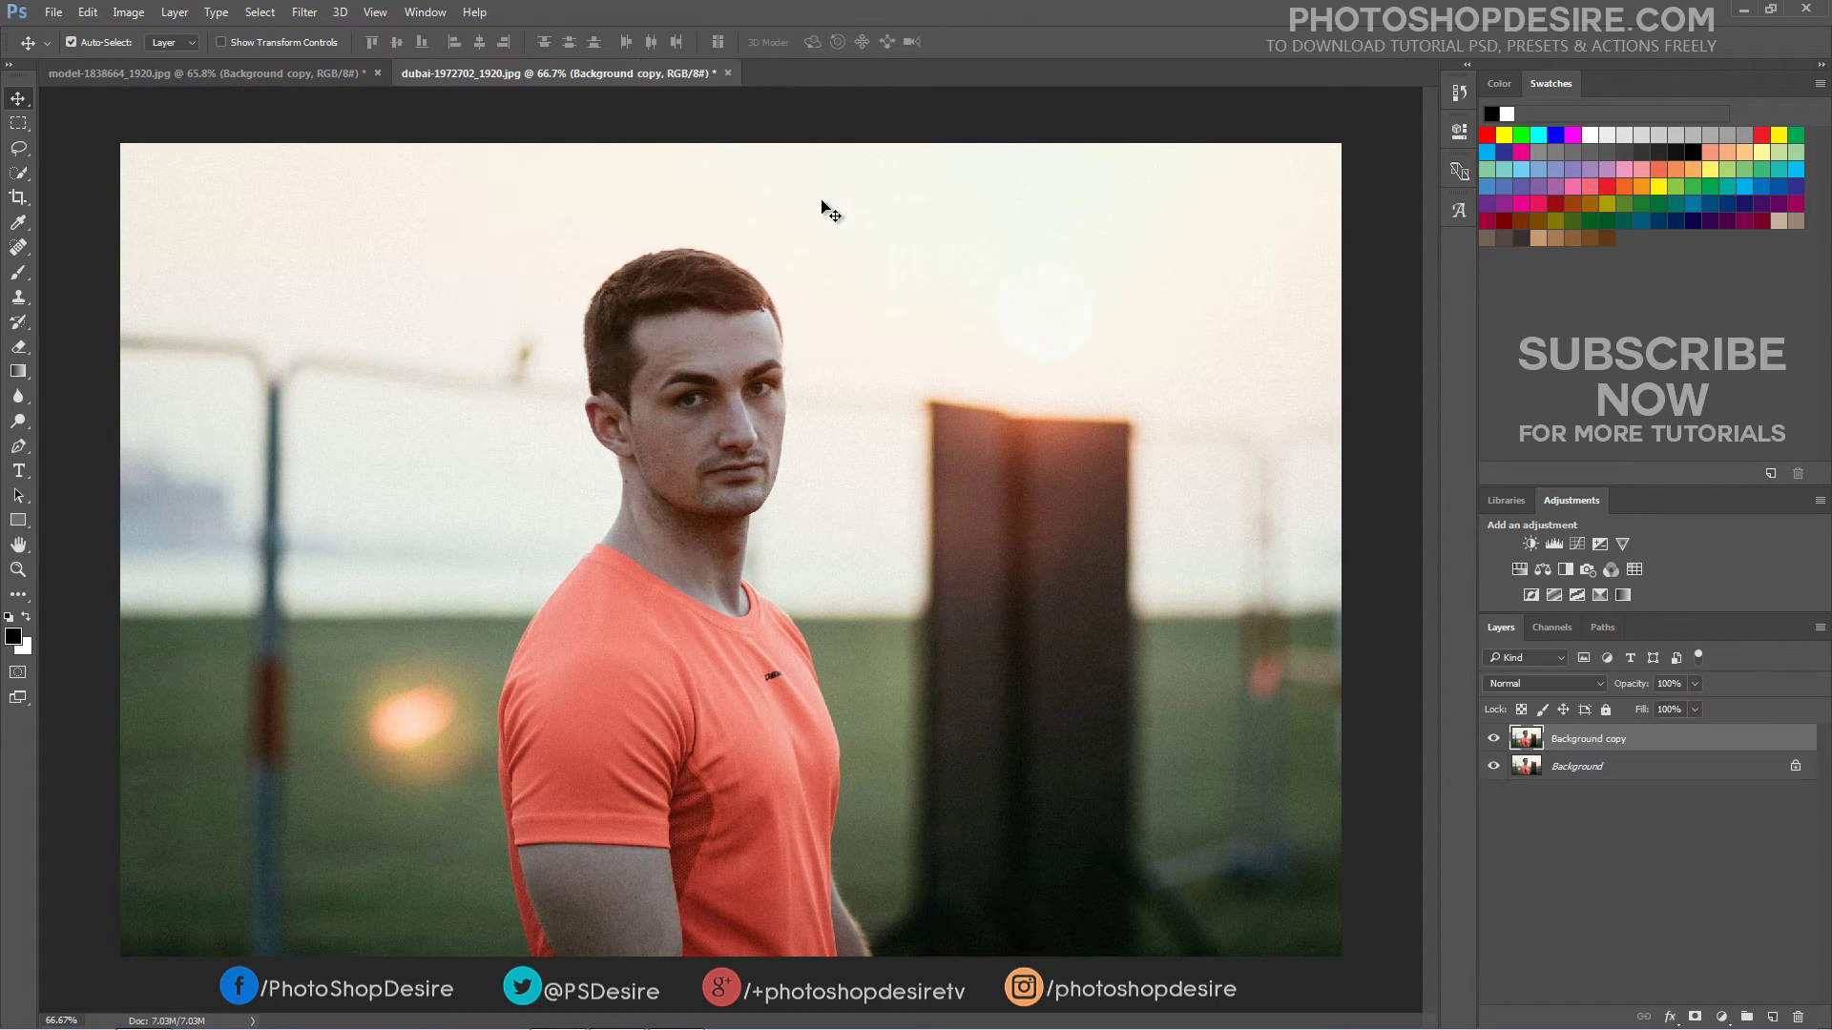
Convert the new Background copy layer into a smart object.
left_click(175, 20)
mouse_move(363, 367)
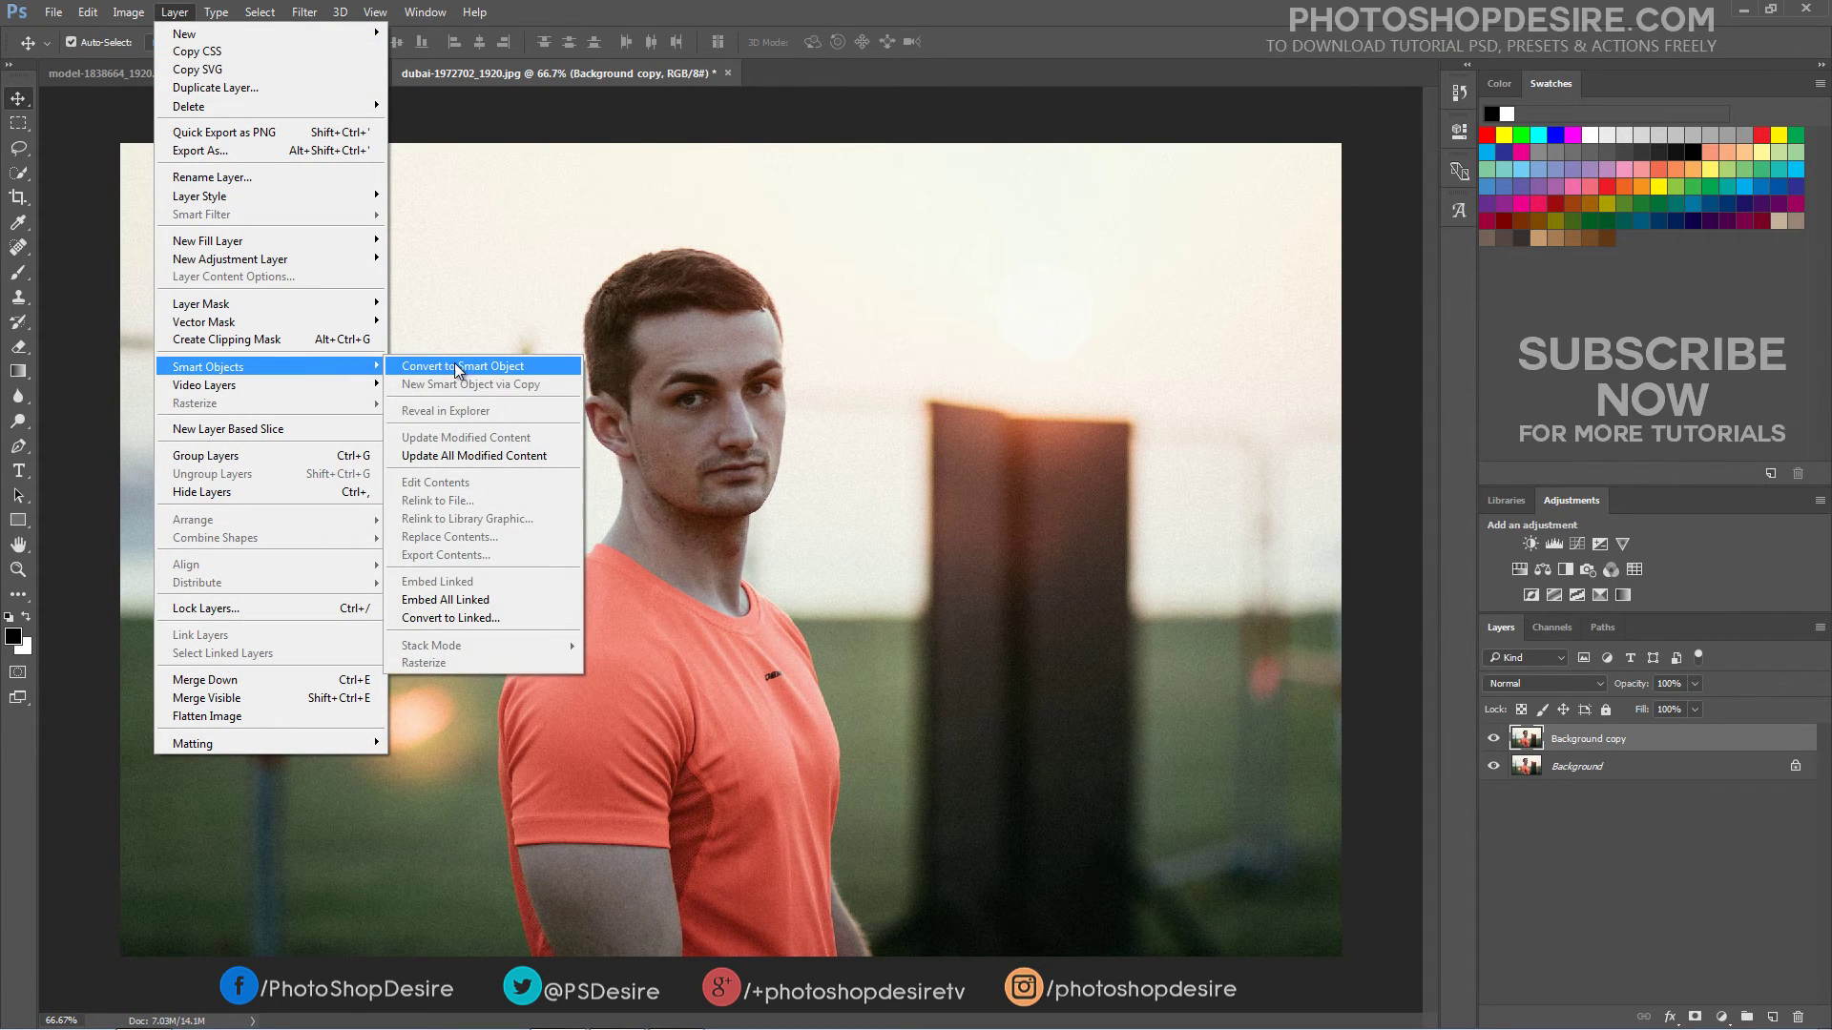
left_click(551, 367)
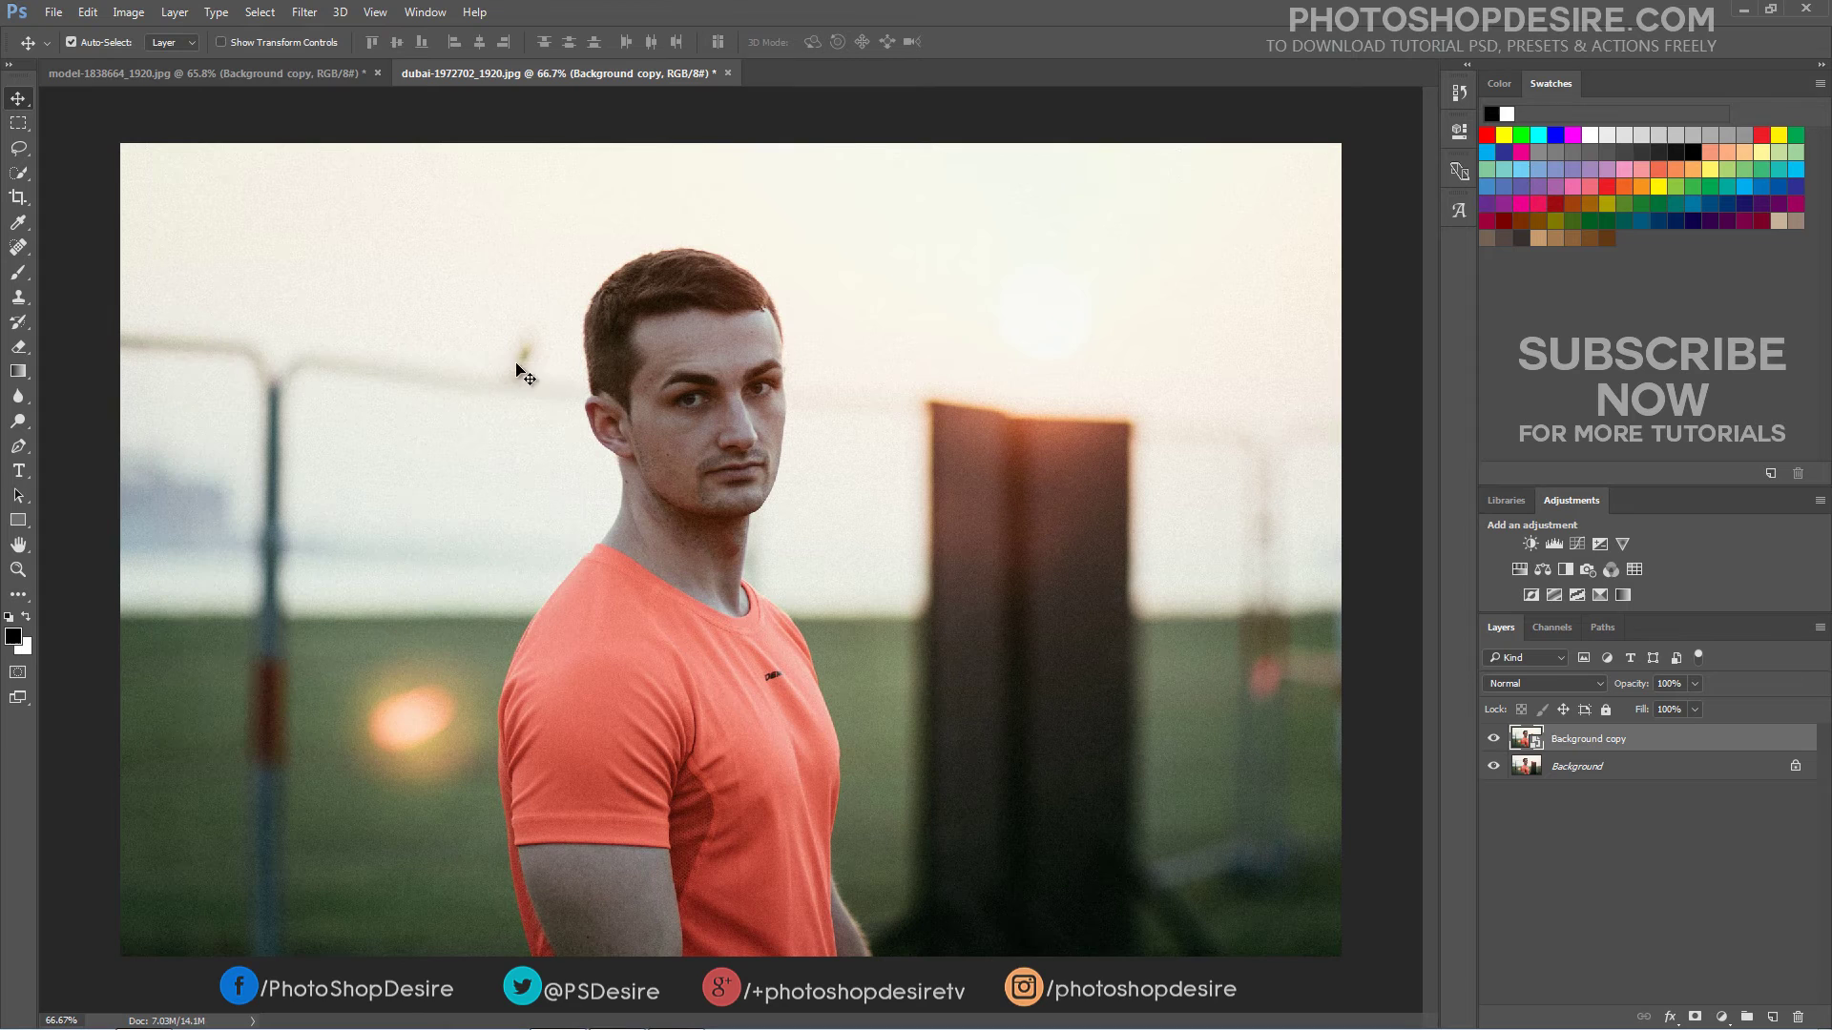
Open the Camera Raw Filter on the copy and apply the NOISE REDUCE & SHARPEN preset.
left_click(304, 12)
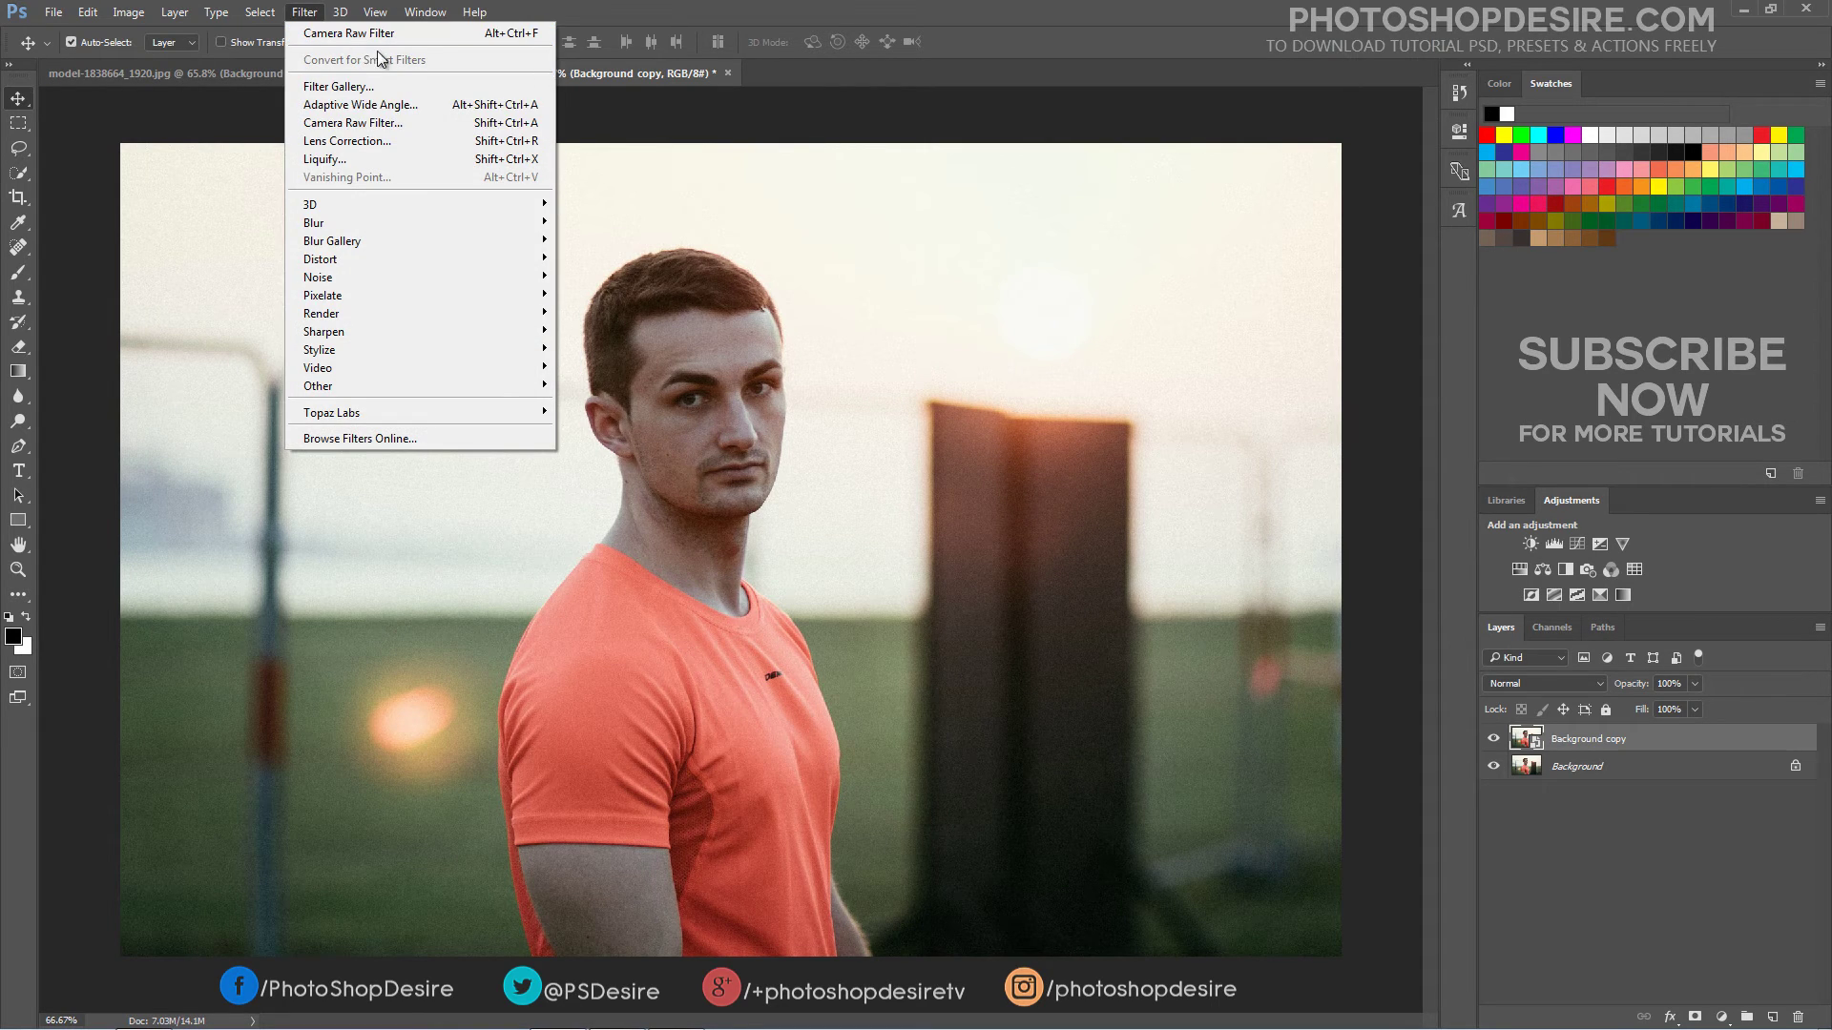
left_click(417, 126)
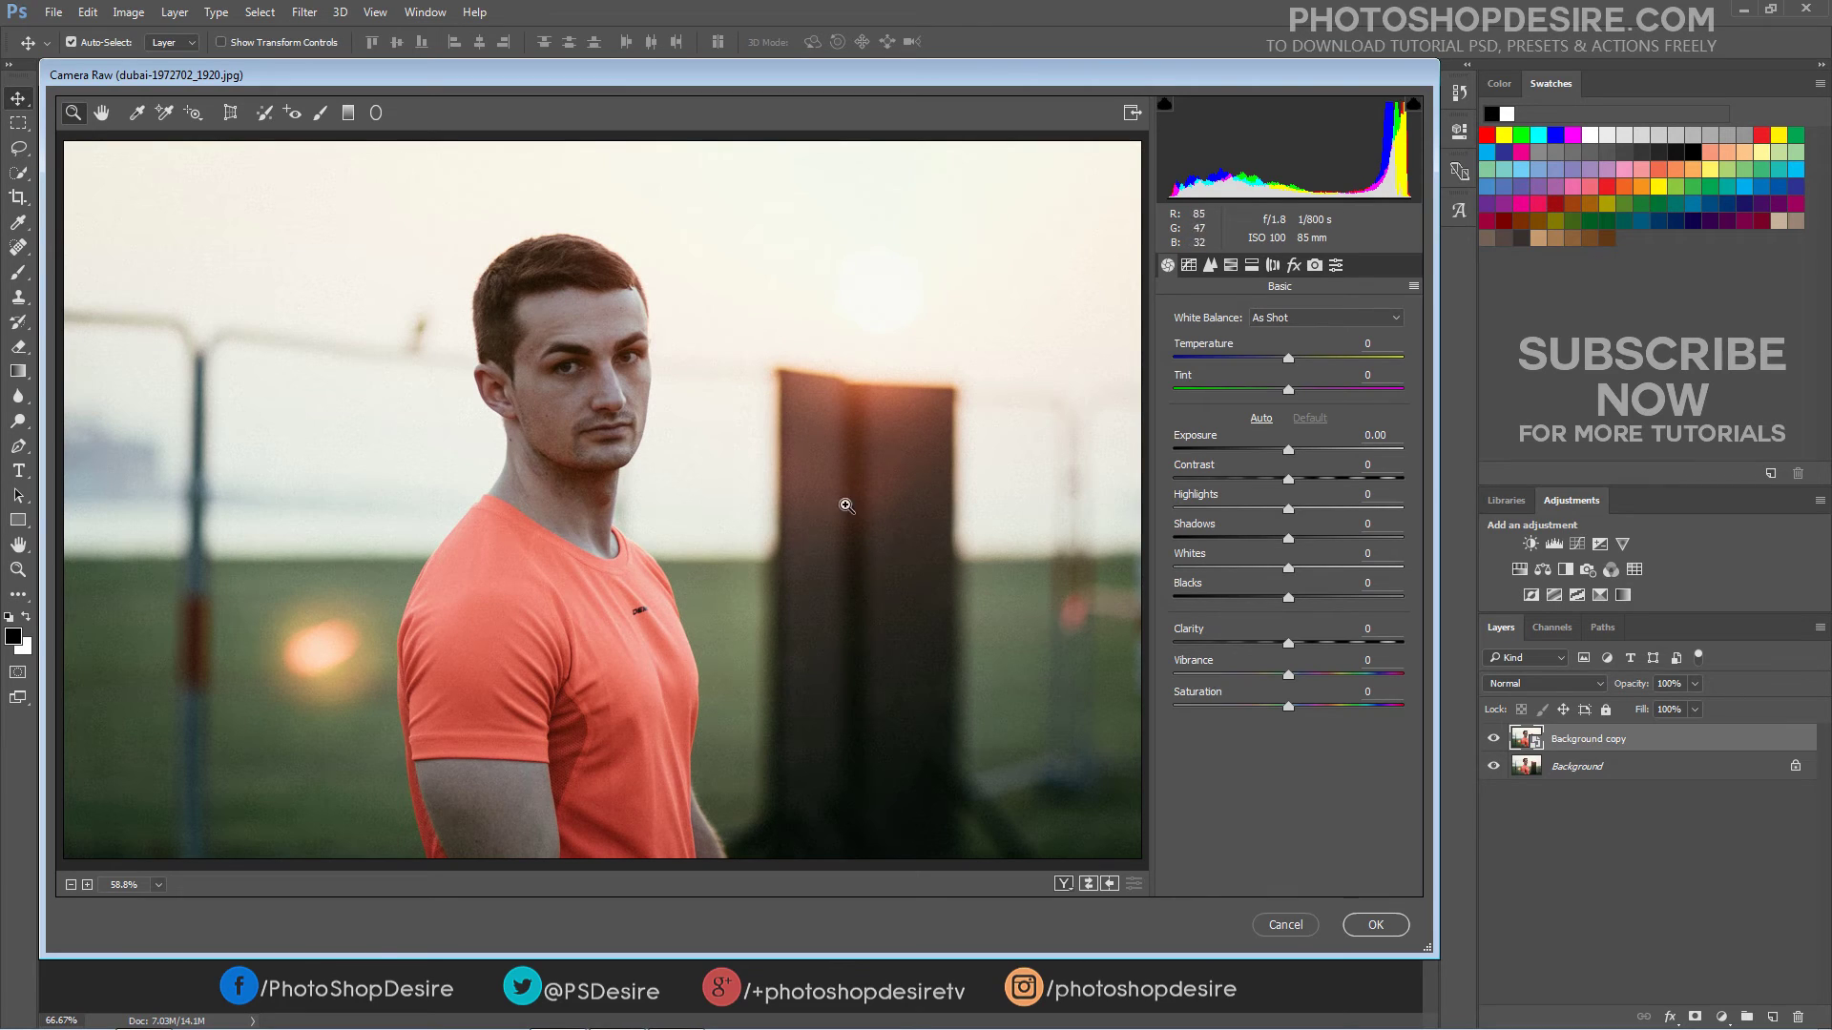
left_click(1336, 267)
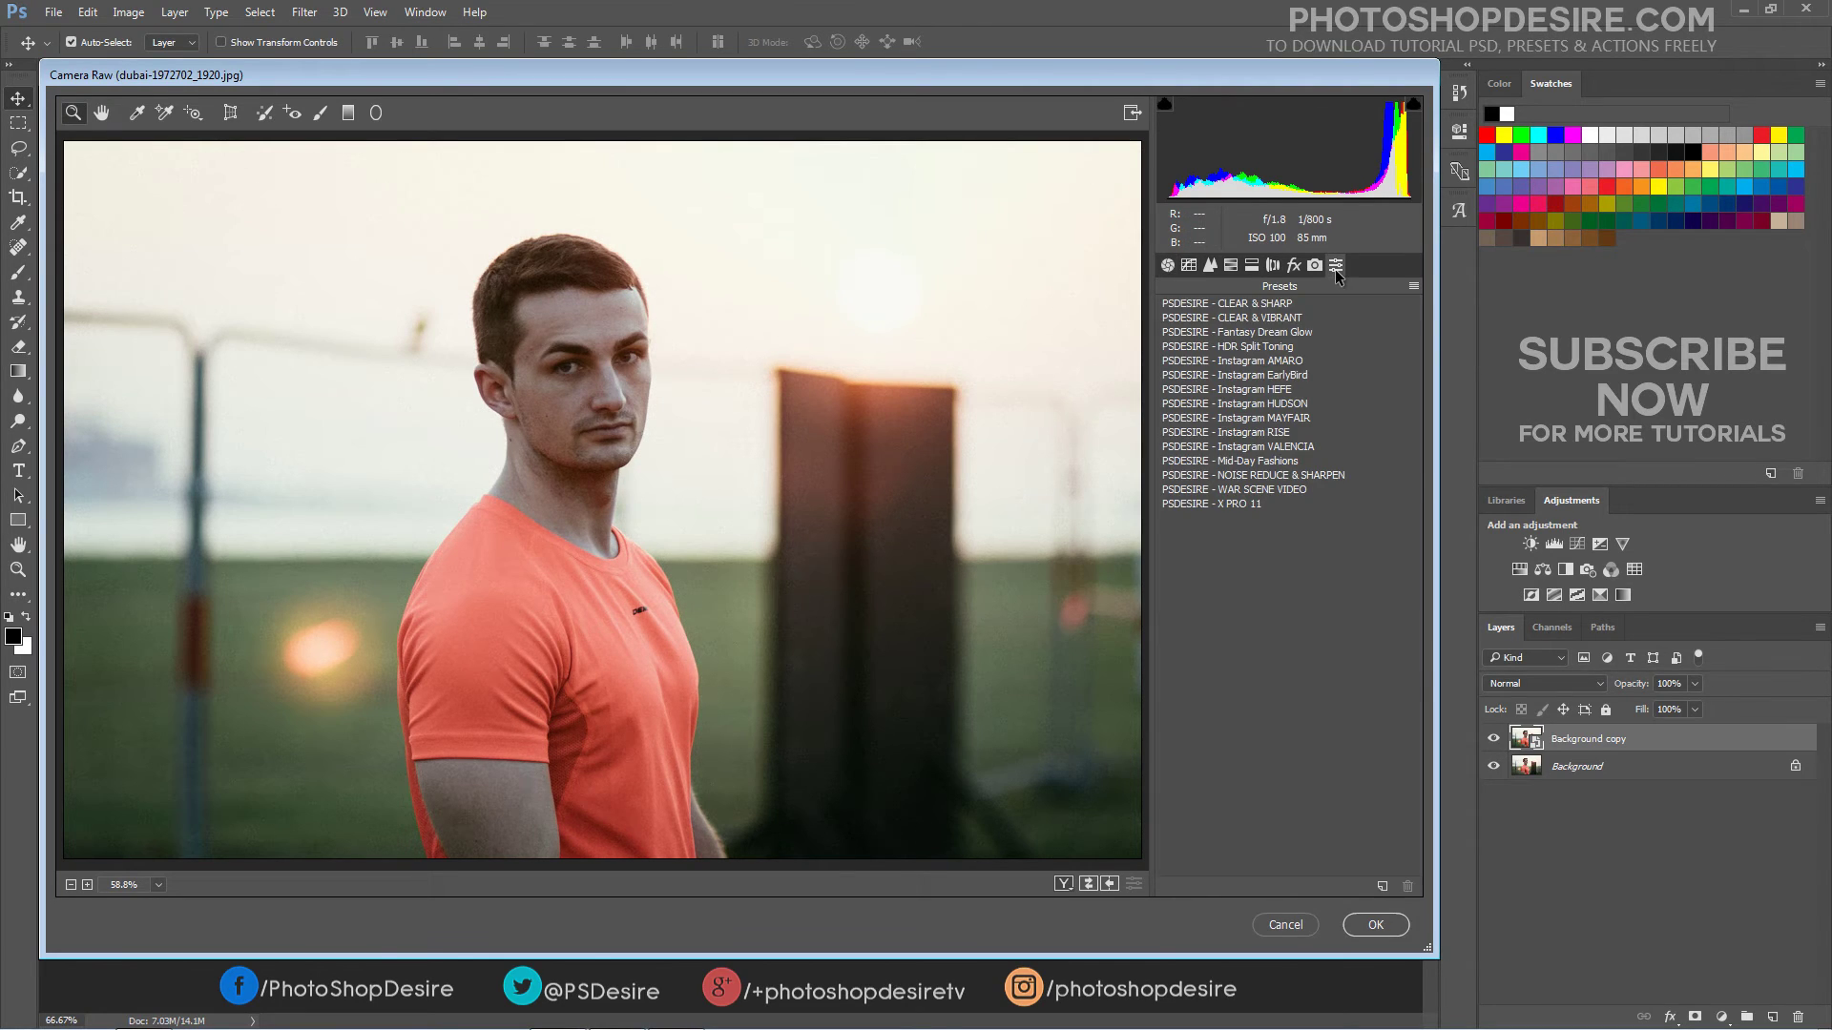
left_click(1341, 475)
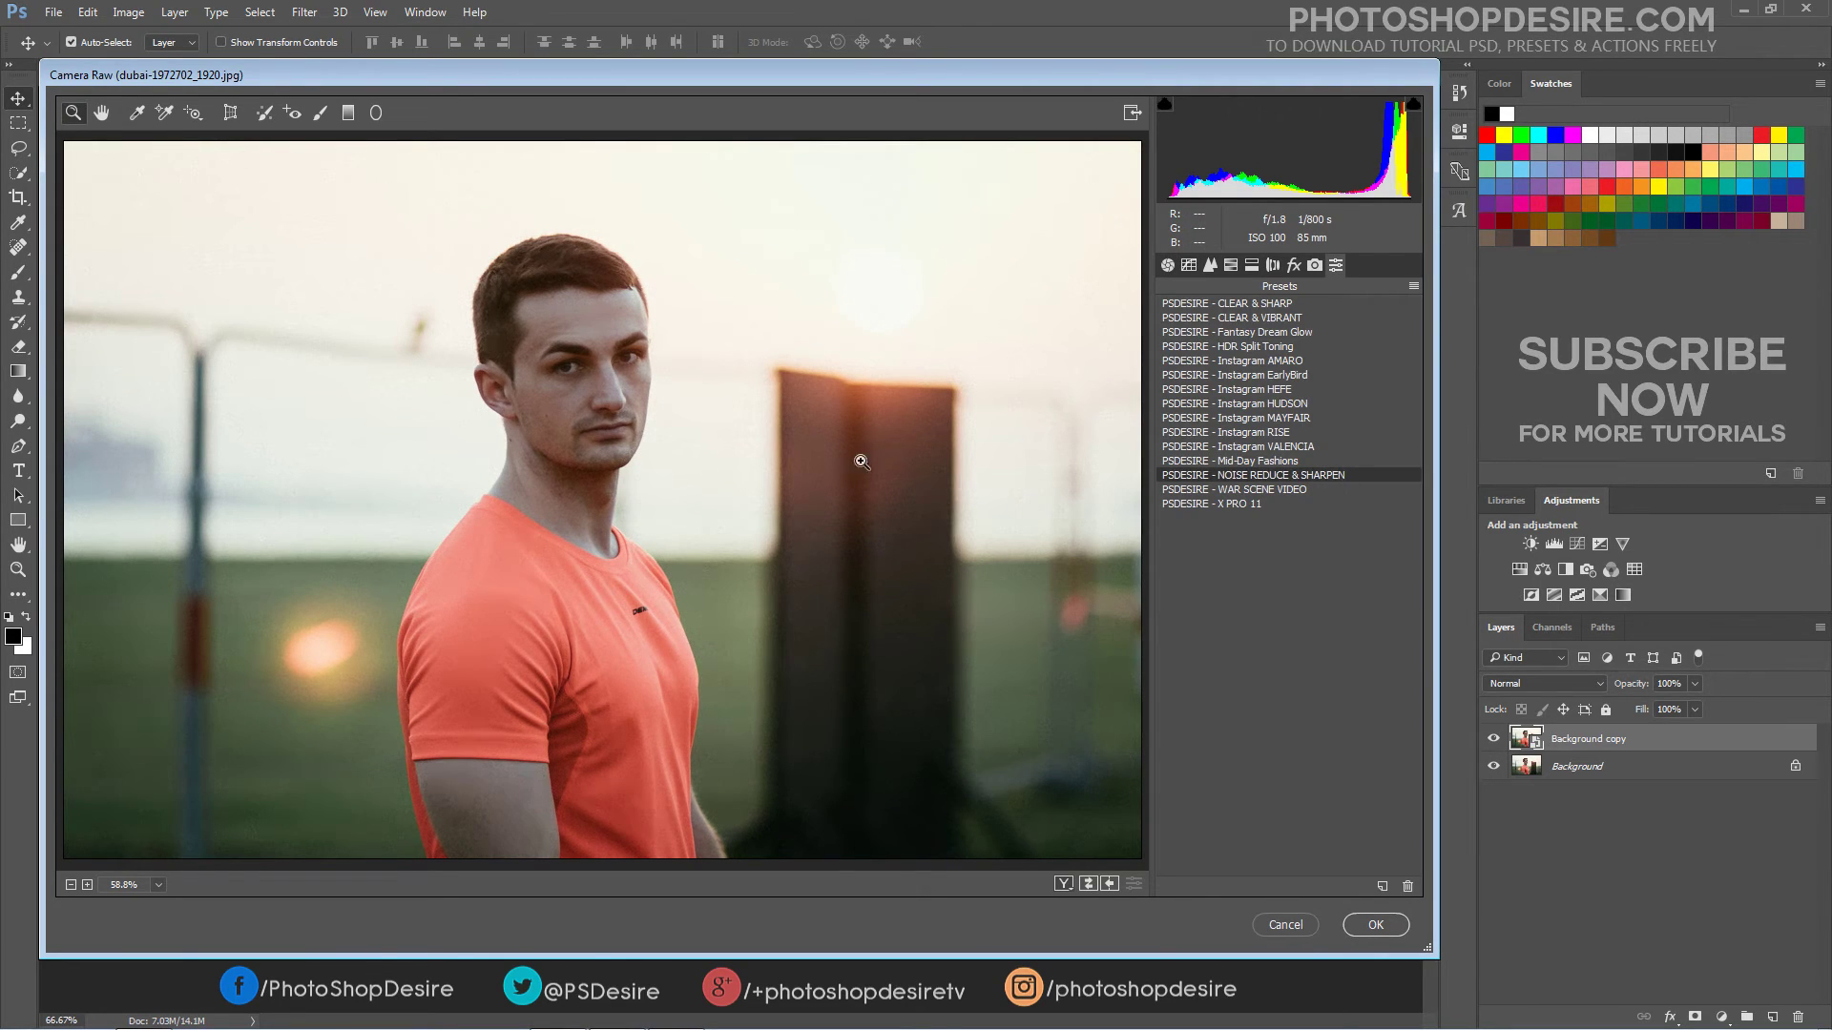
Review Before/After at 100% on the face and Detail settings, then apply the filter.
left_click(581, 421)
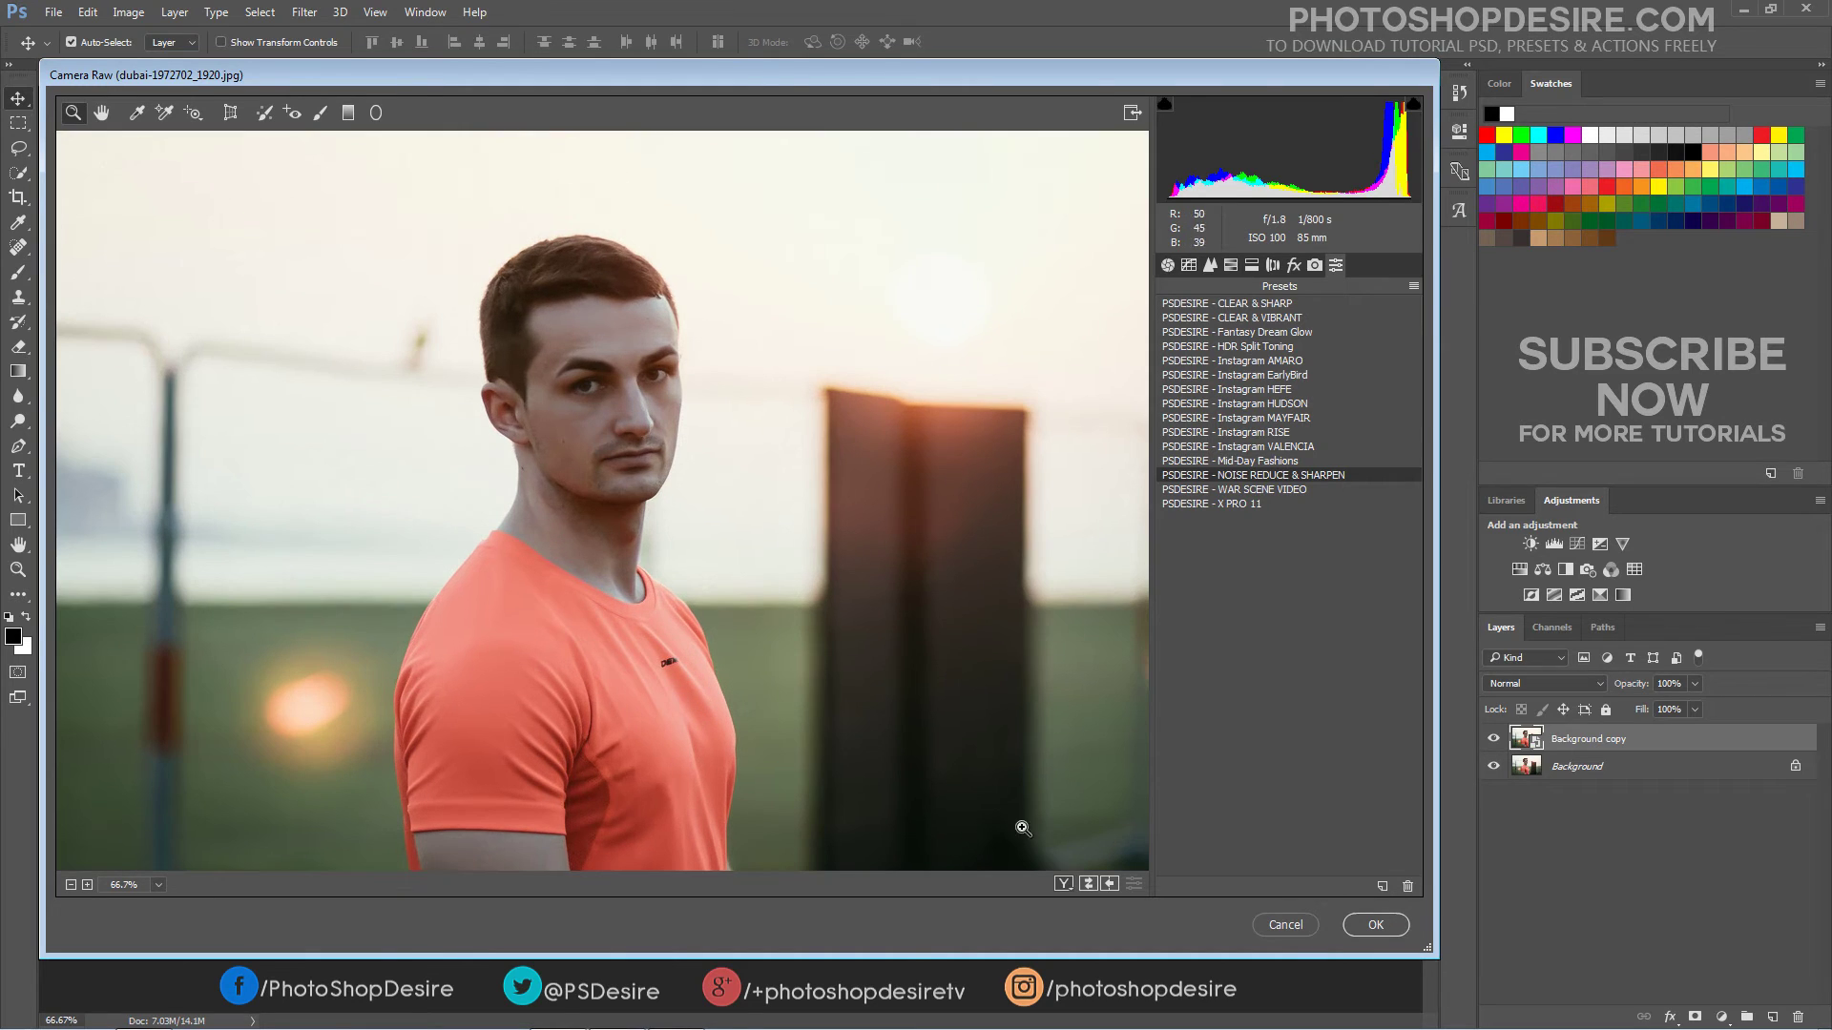
left_click(1063, 884)
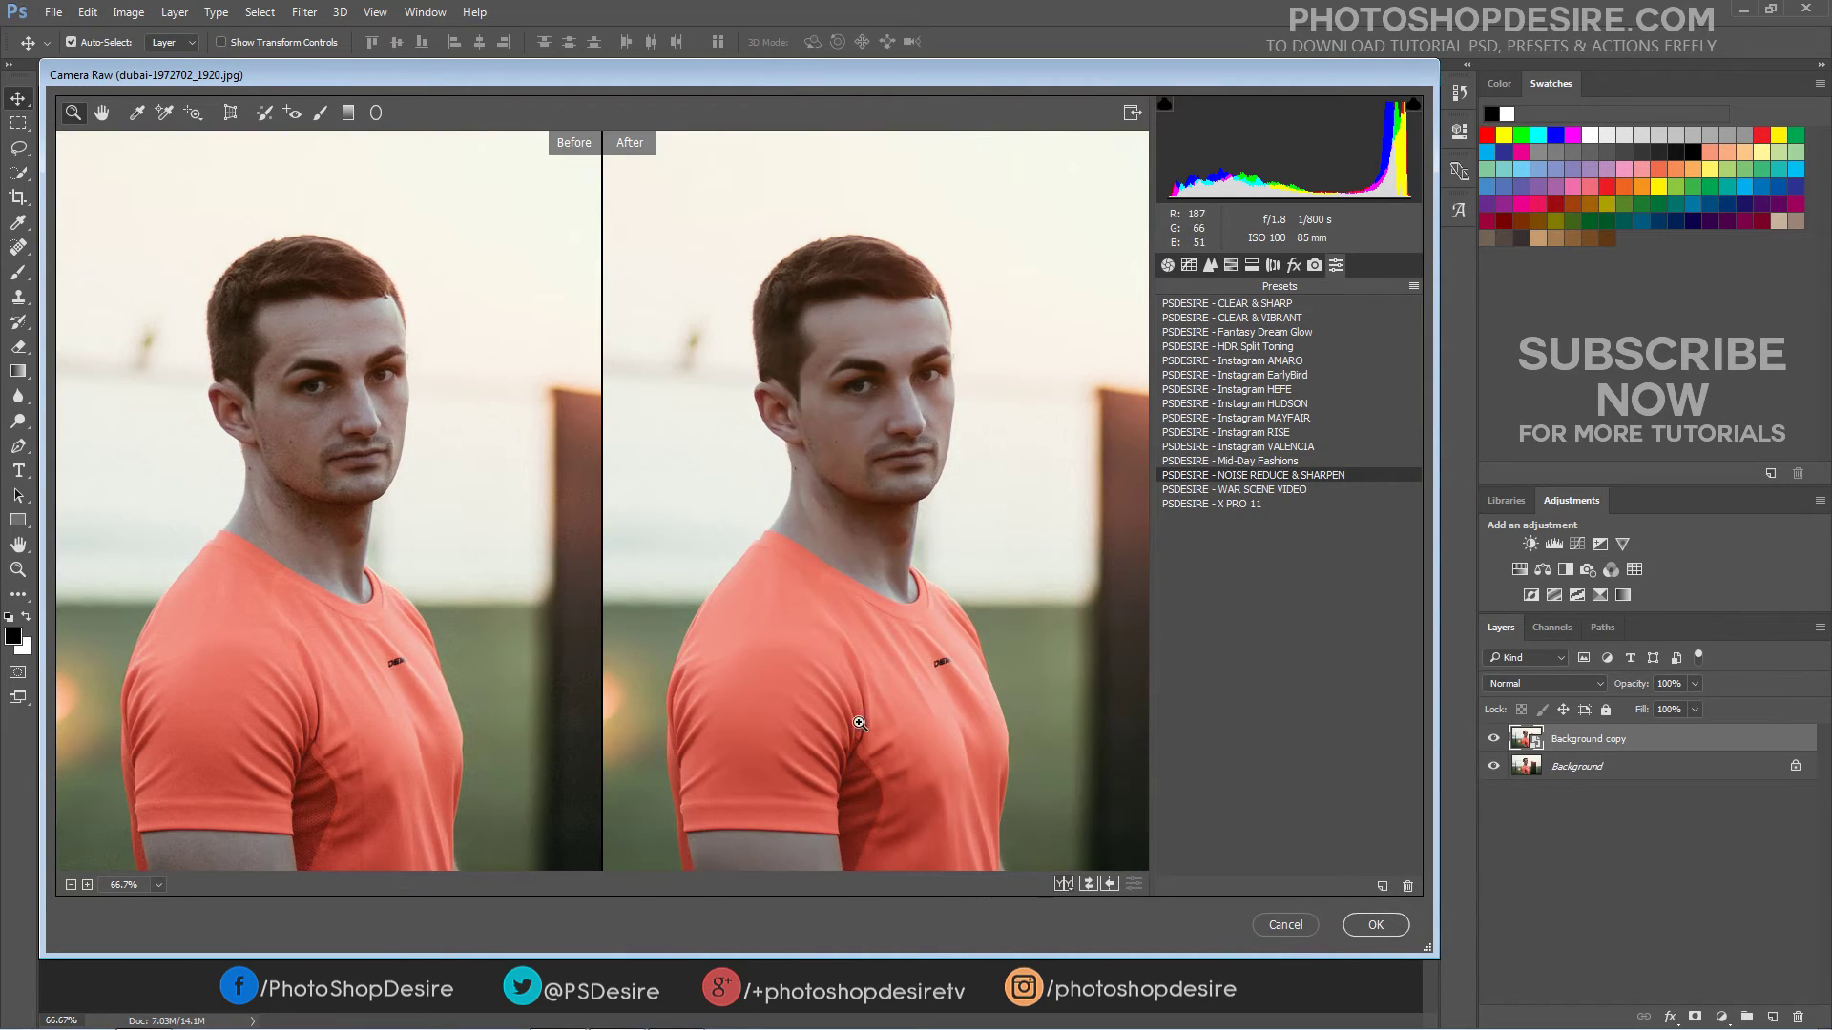
left_click(708, 467)
left_click(101, 113)
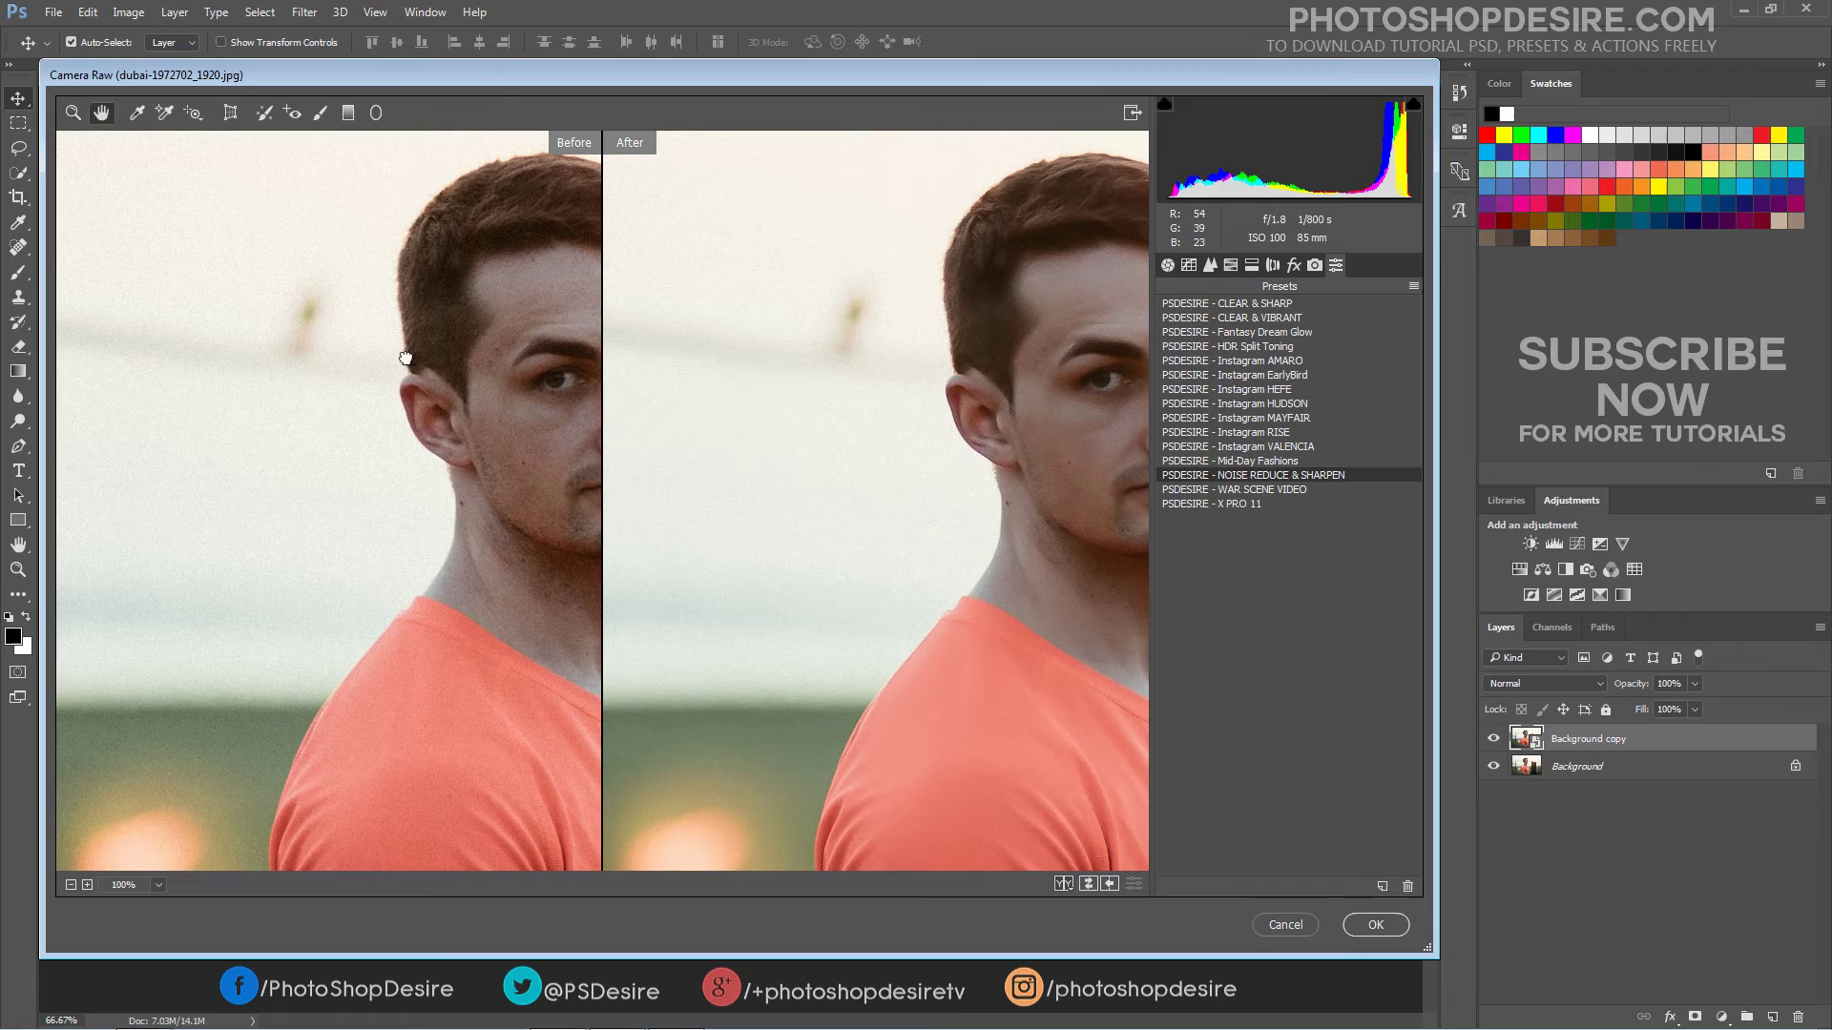
left_click_drag(406, 357, 261, 348)
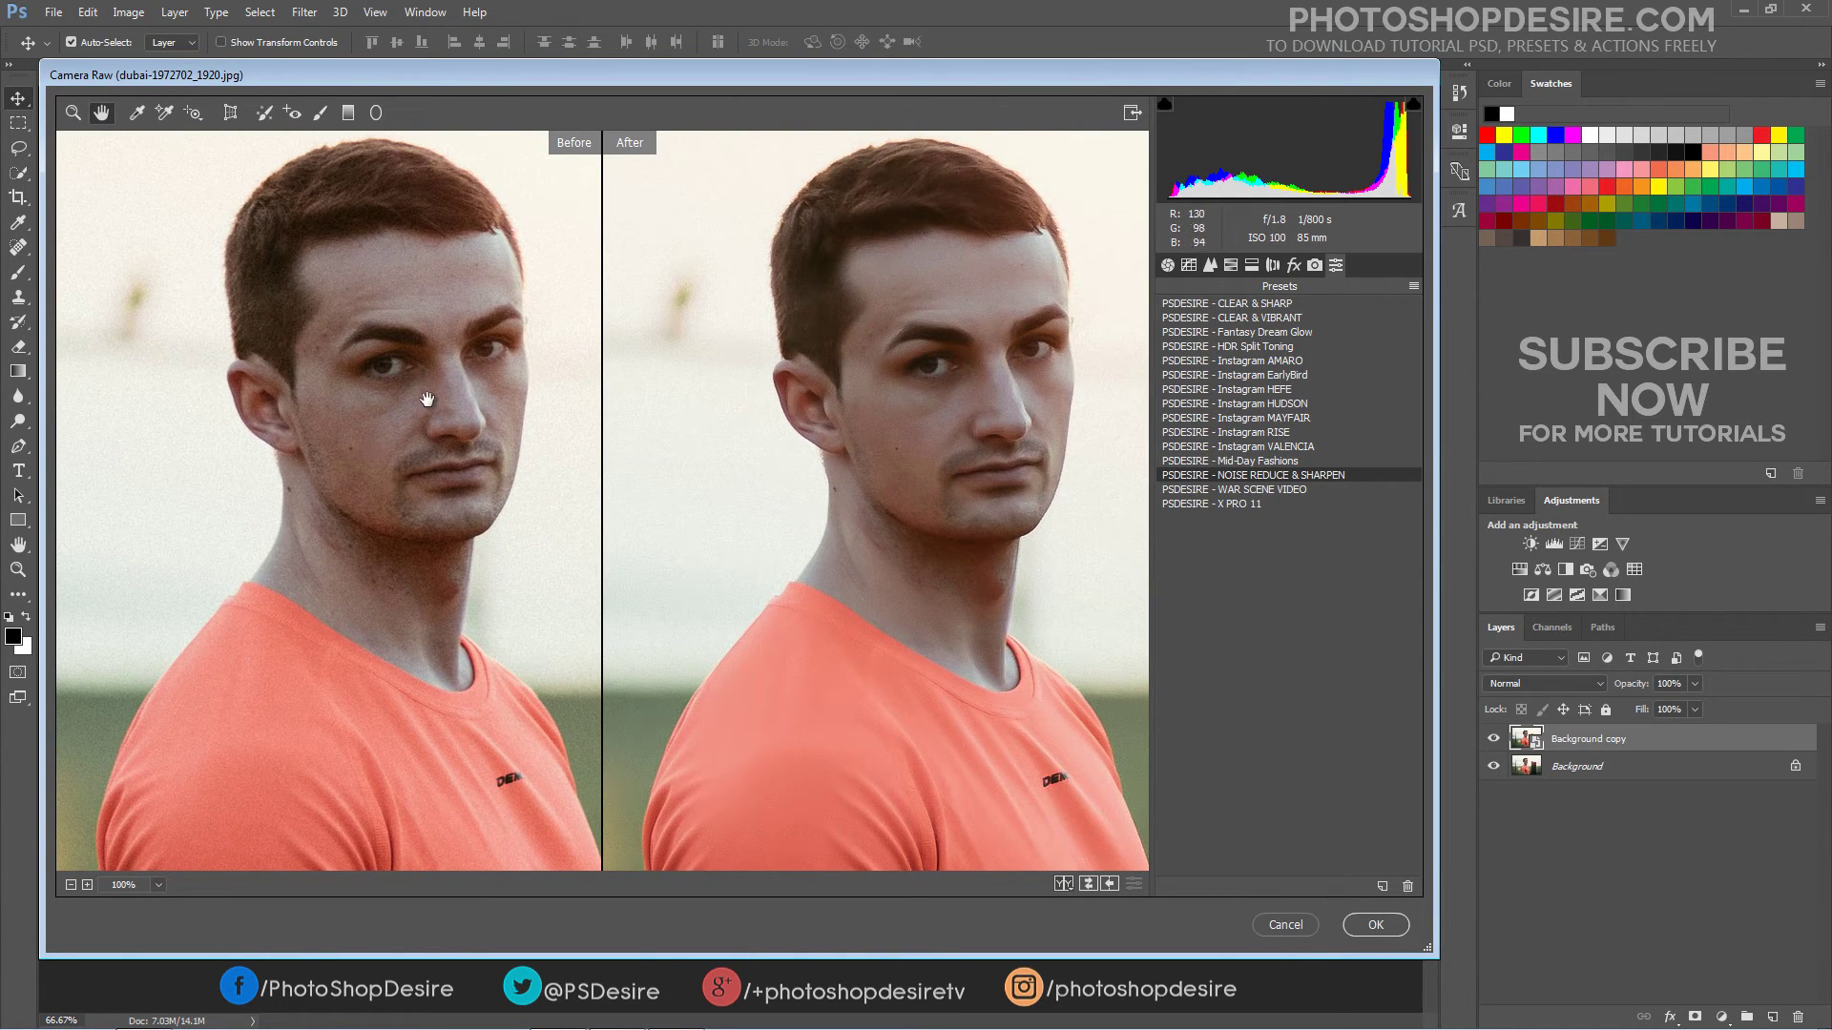
left_click(1217, 262)
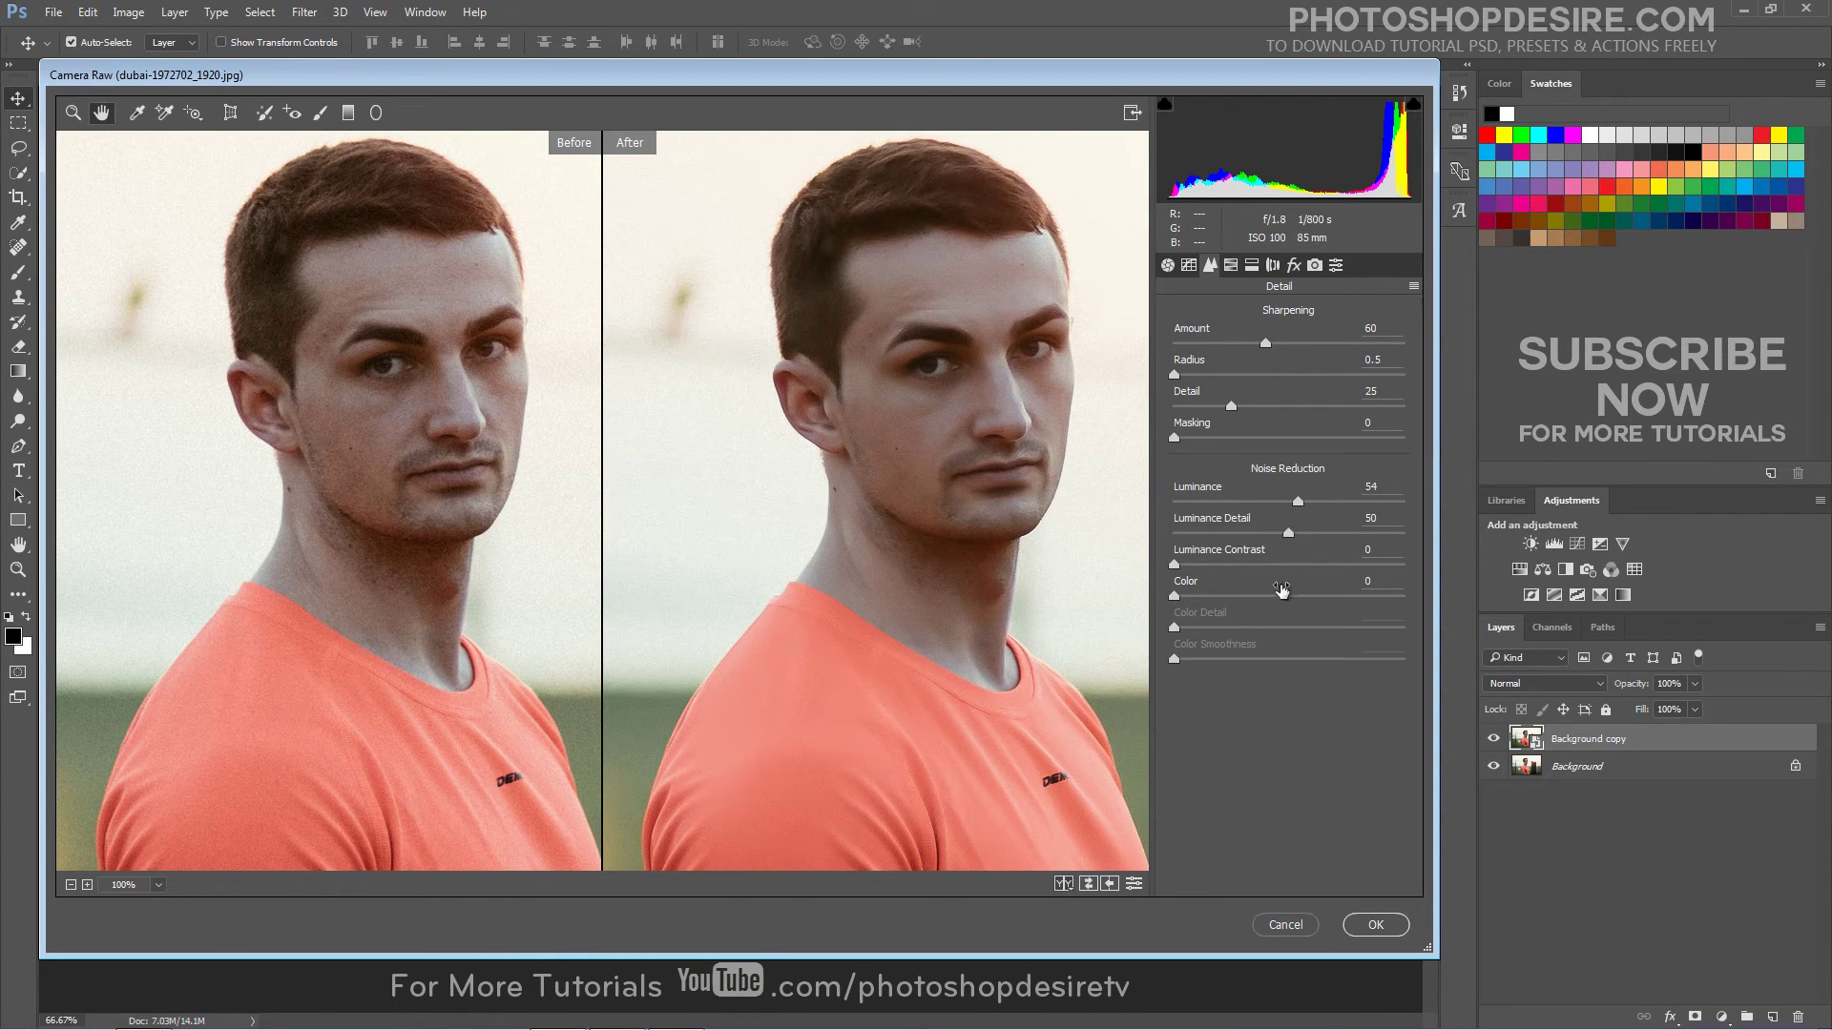
left_click(1377, 924)
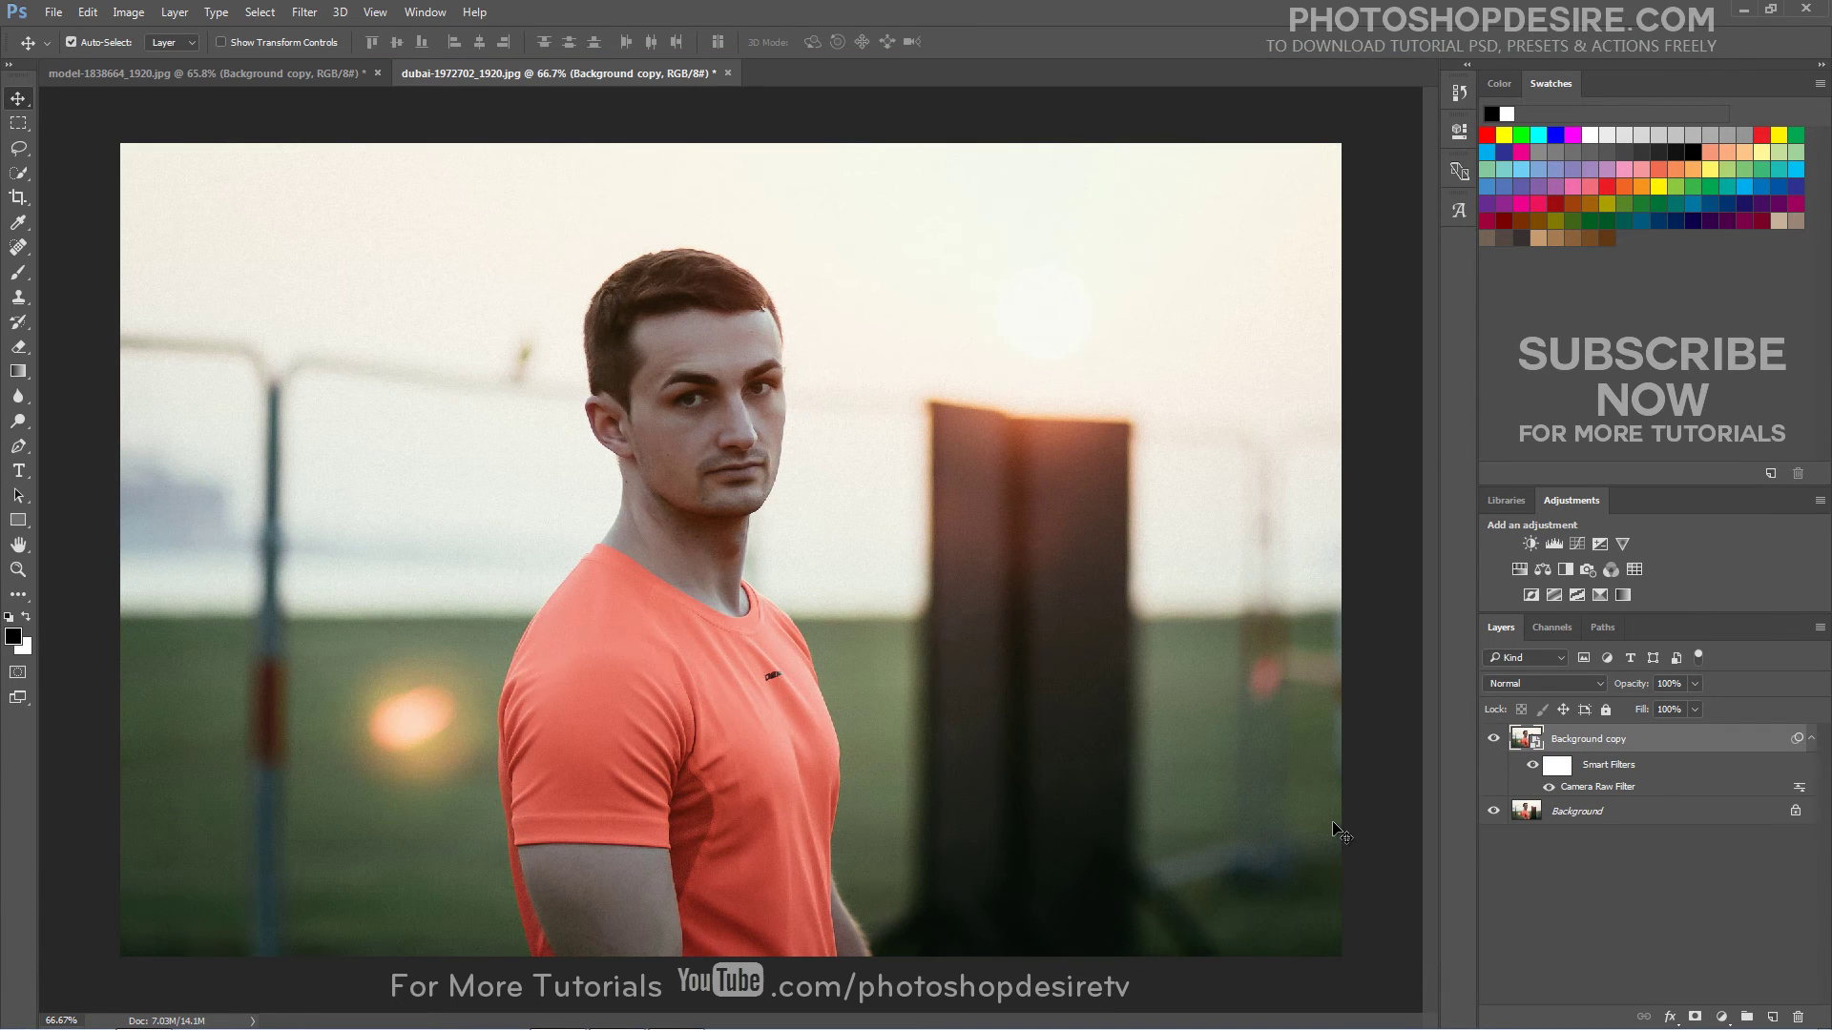
left_click(1493, 738)
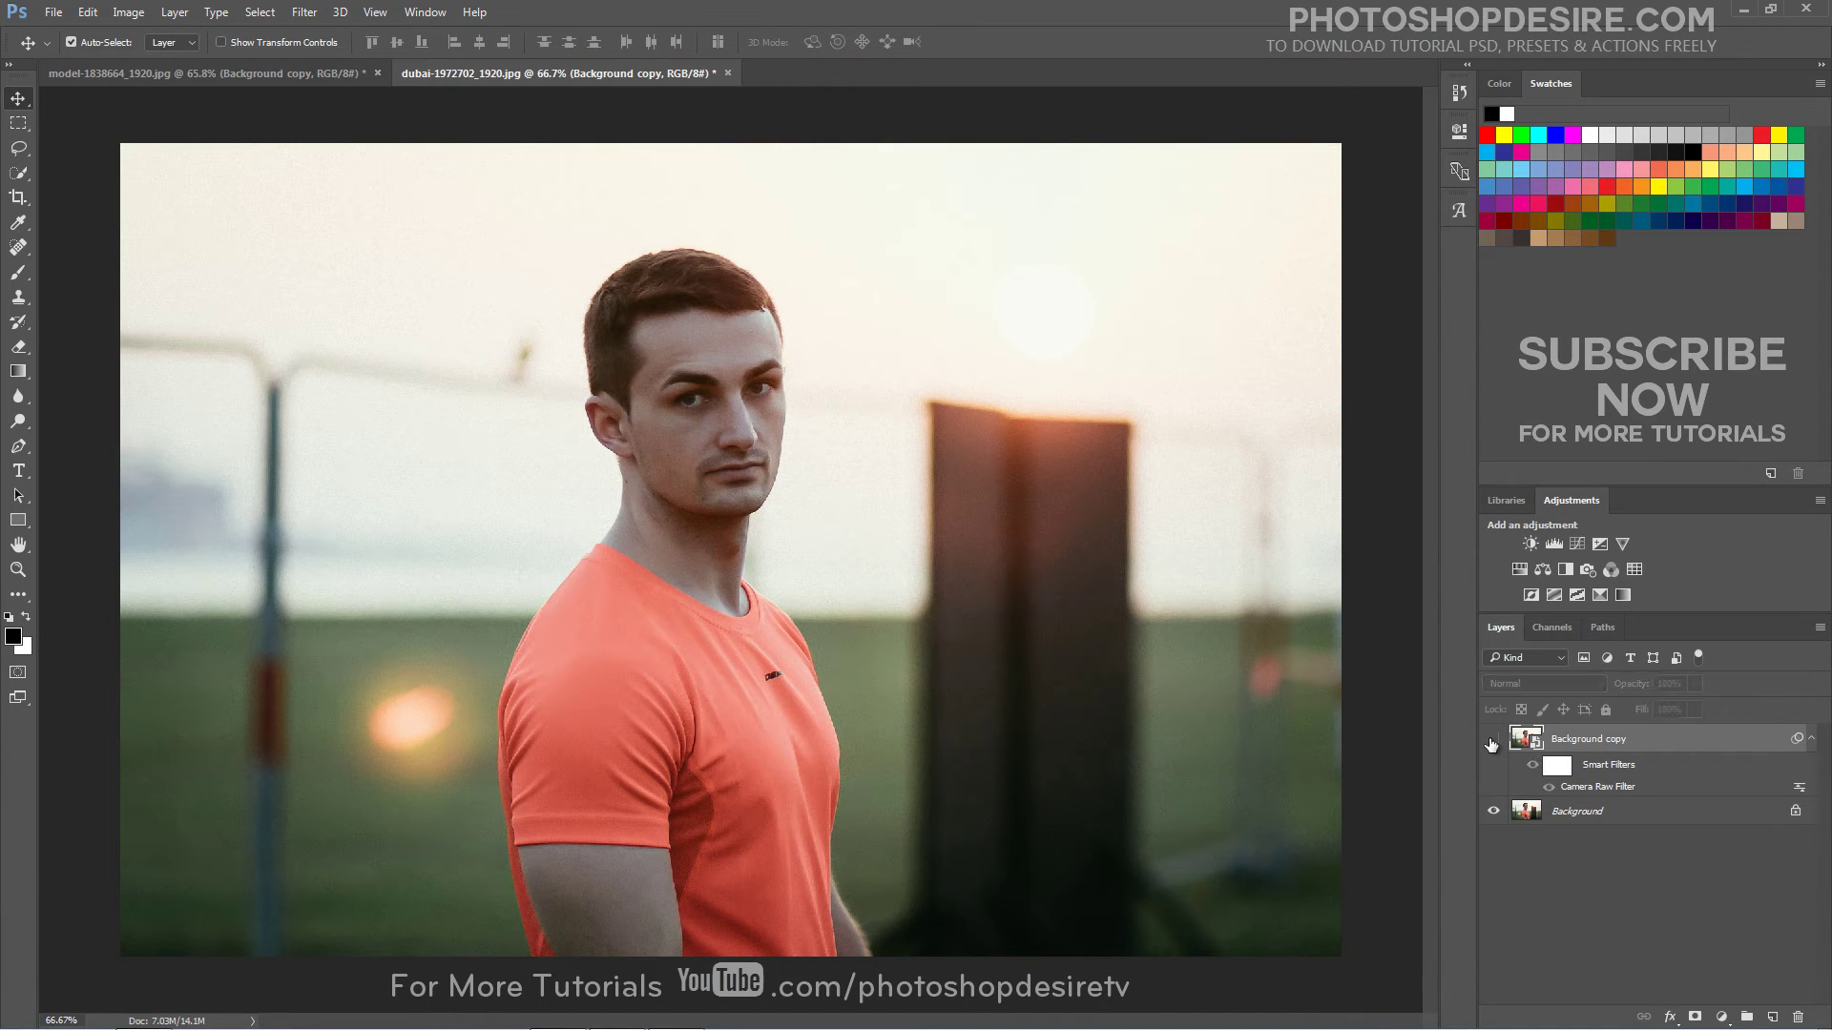
left_click(1493, 741)
left_click(1492, 741)
Reopen the Camera Raw smart filter, adjust Sharpening Amount, reapply, and toggle the layer to compare.
double_click(1602, 795)
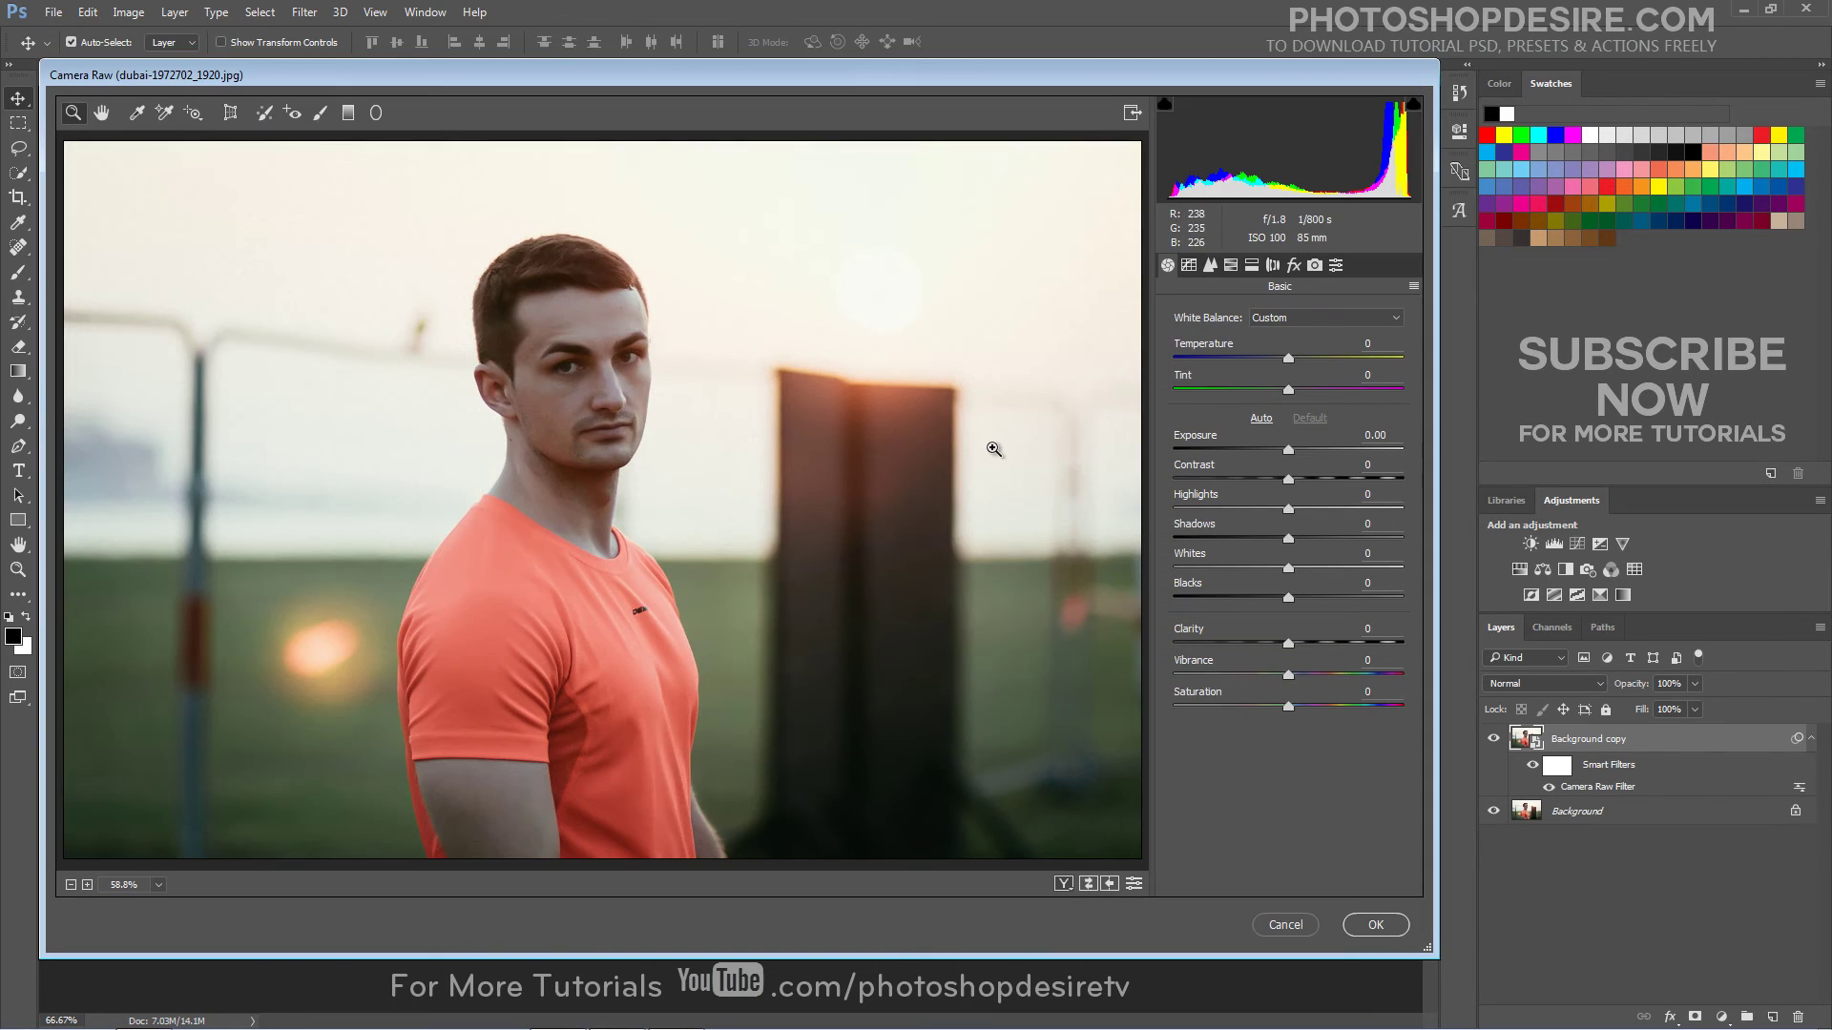
left_click(1208, 266)
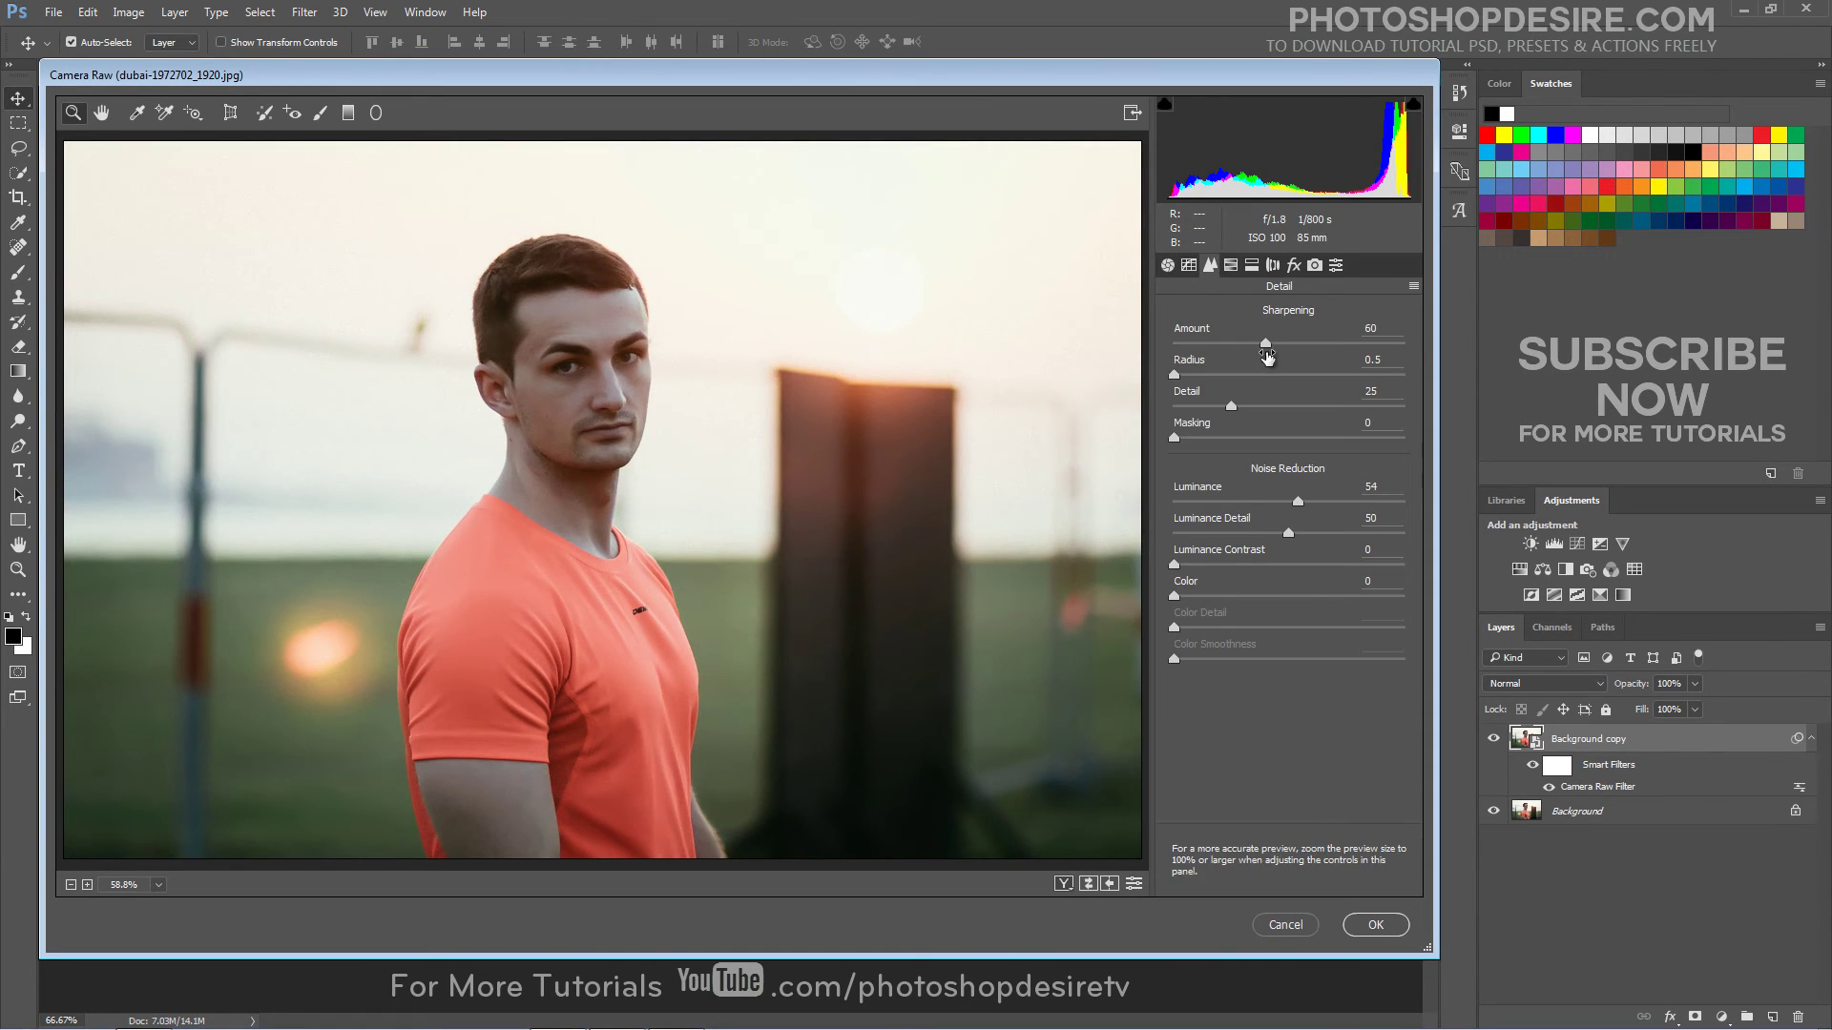
mouse_move(1336, 354)
left_mouse_down()
mouse_move(1403, 356)
mouse_move(1143, 367)
mouse_move(1323, 363)
left_mouse_up()
left_click(1375, 925)
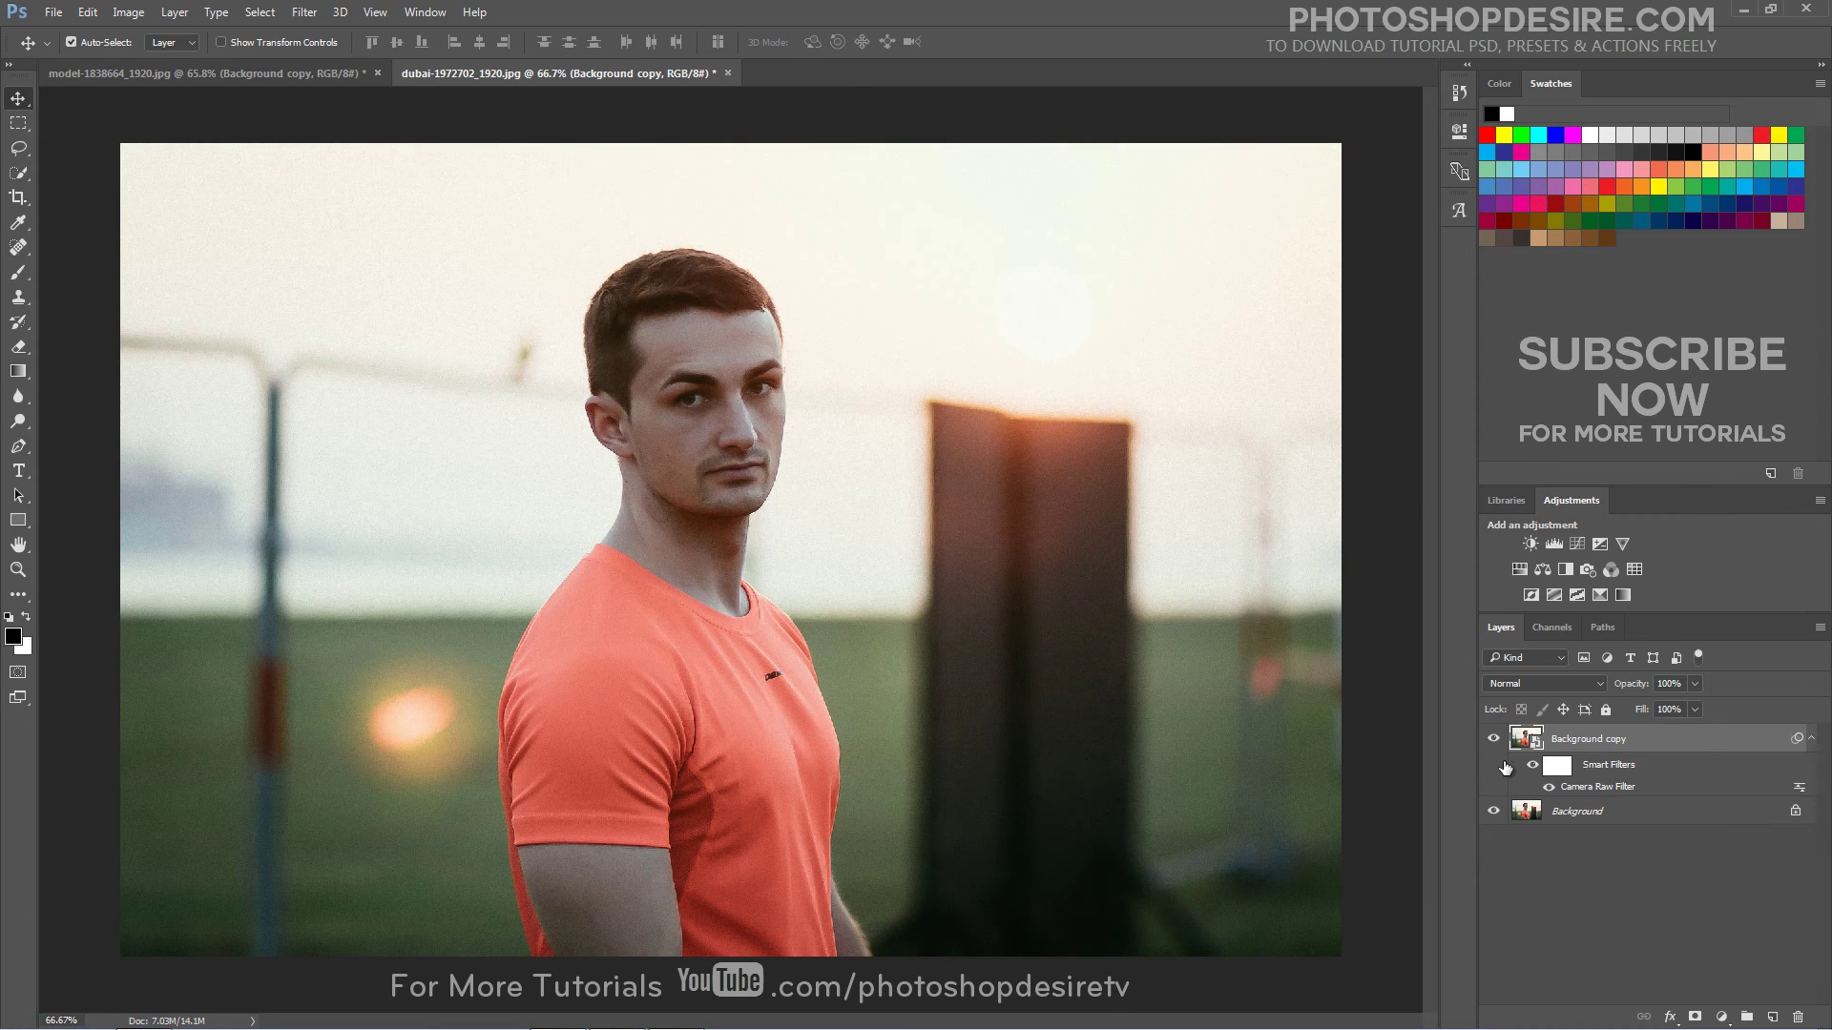
left_click(1495, 741)
left_click(1496, 740)
Reopen the smart filter, set Sharpening Amount back to 60, reapply, and toggle visibility to compare.
double_click(1584, 788)
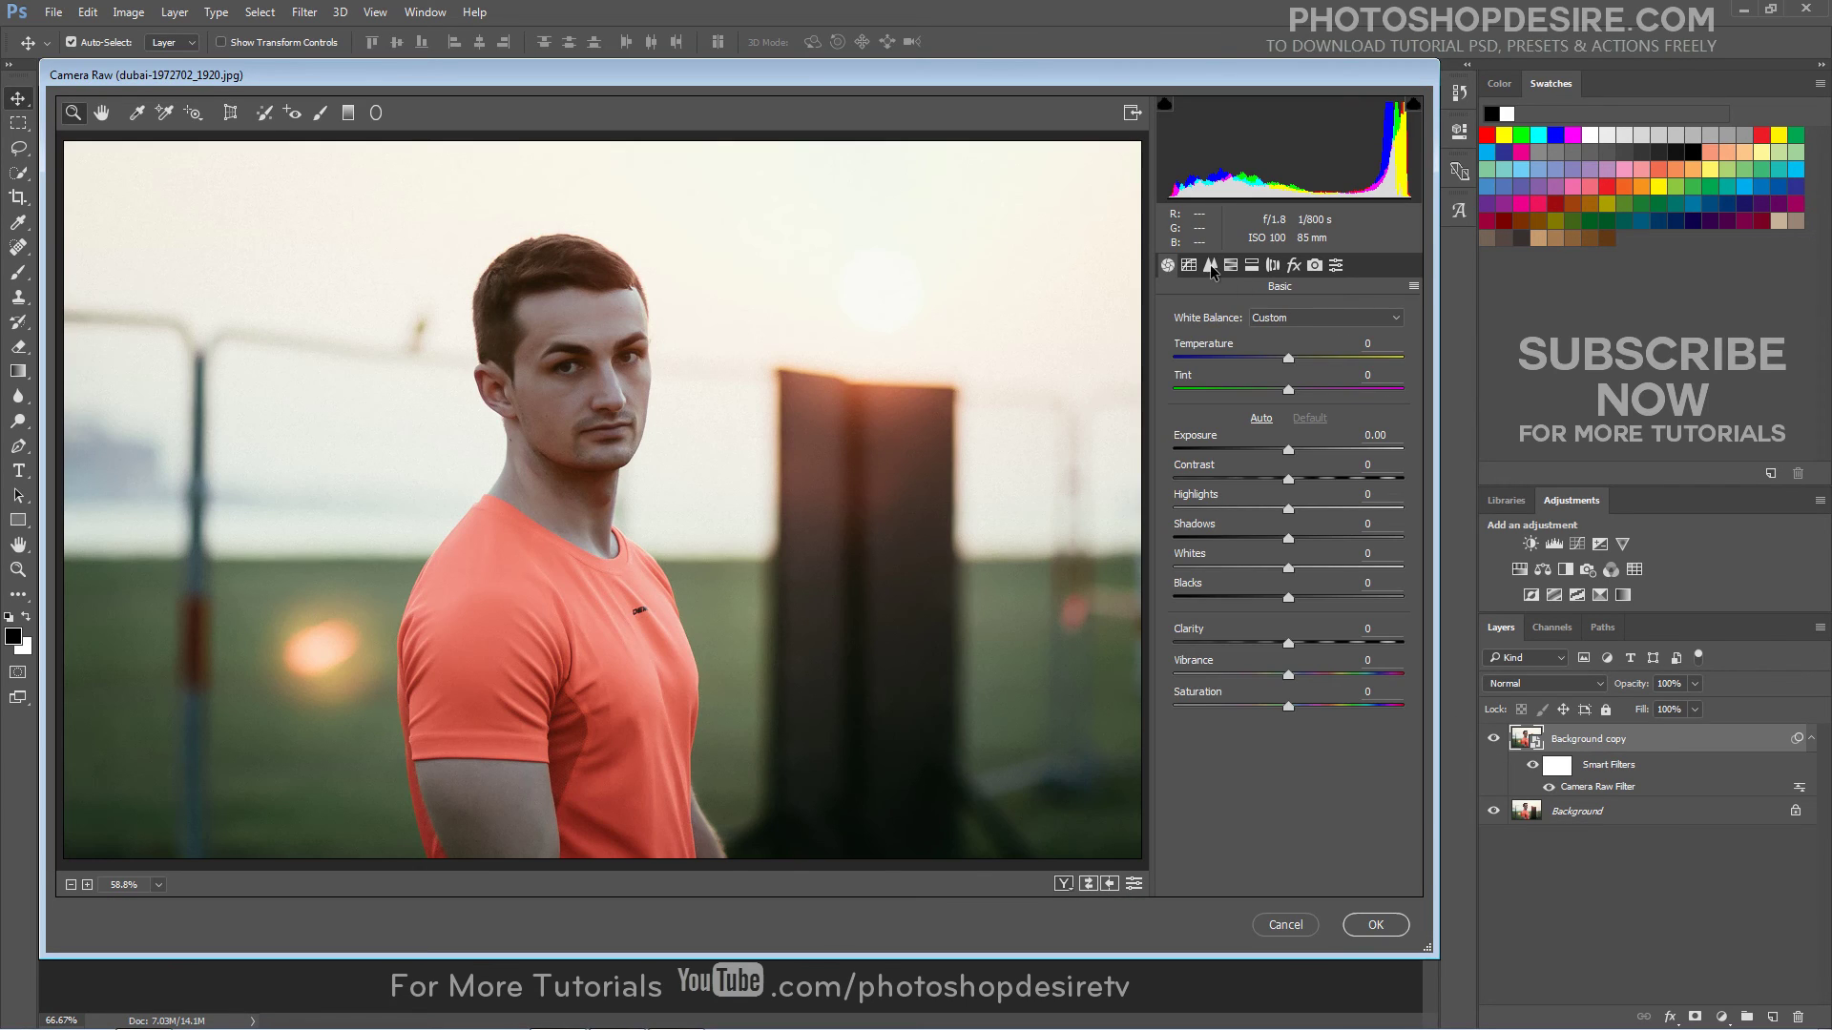
left_click(1209, 265)
left_click_drag(1322, 345, 1268, 353)
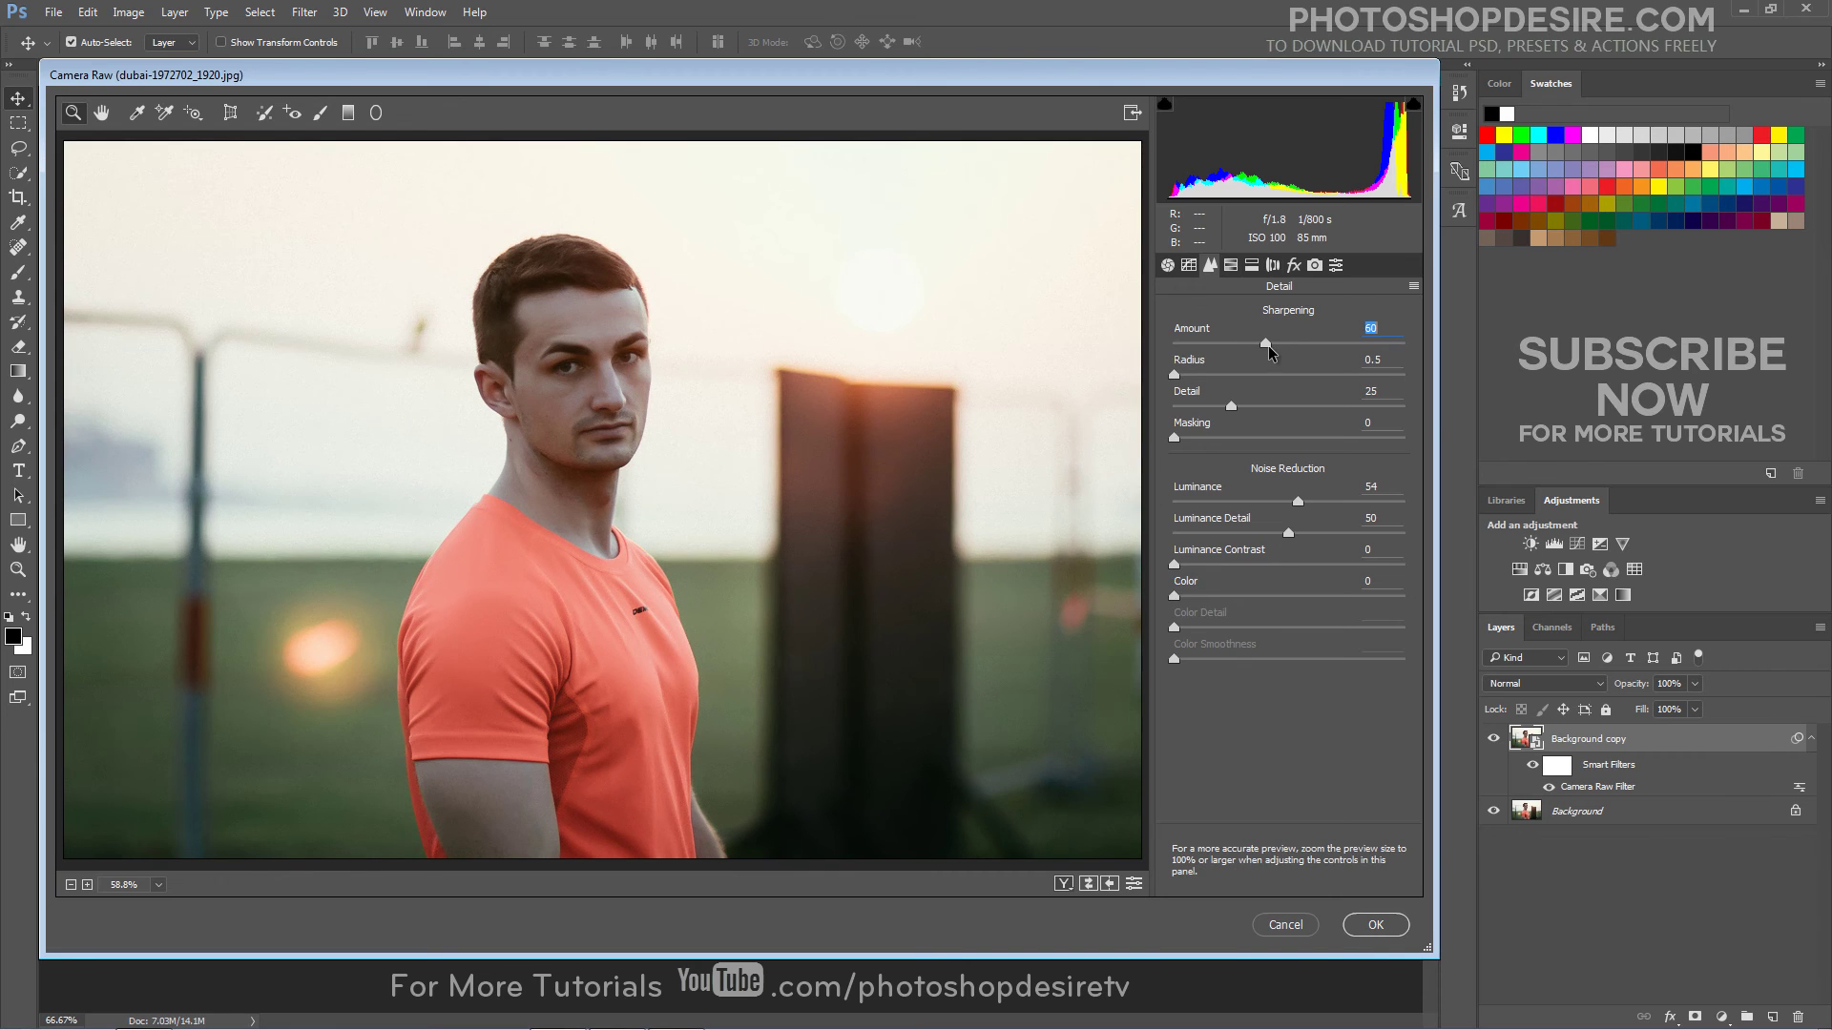
left_click(1375, 924)
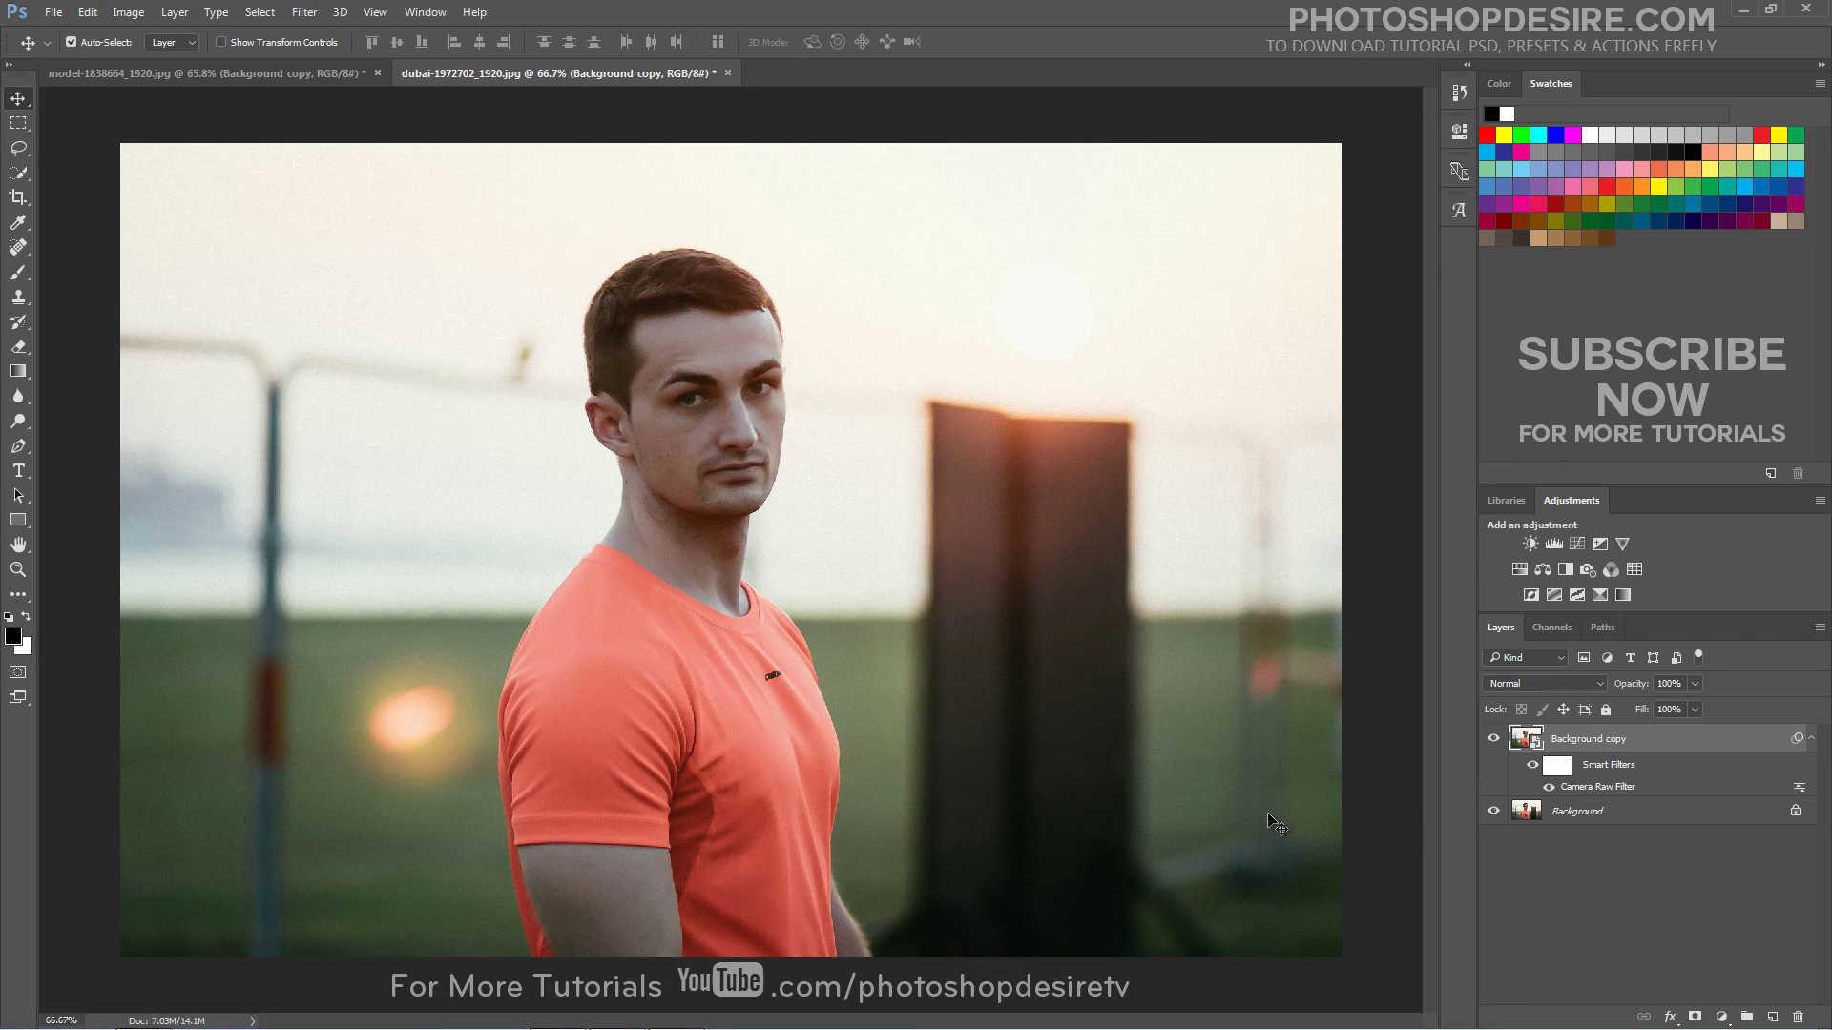
left_click(1494, 738)
left_click(1493, 739)
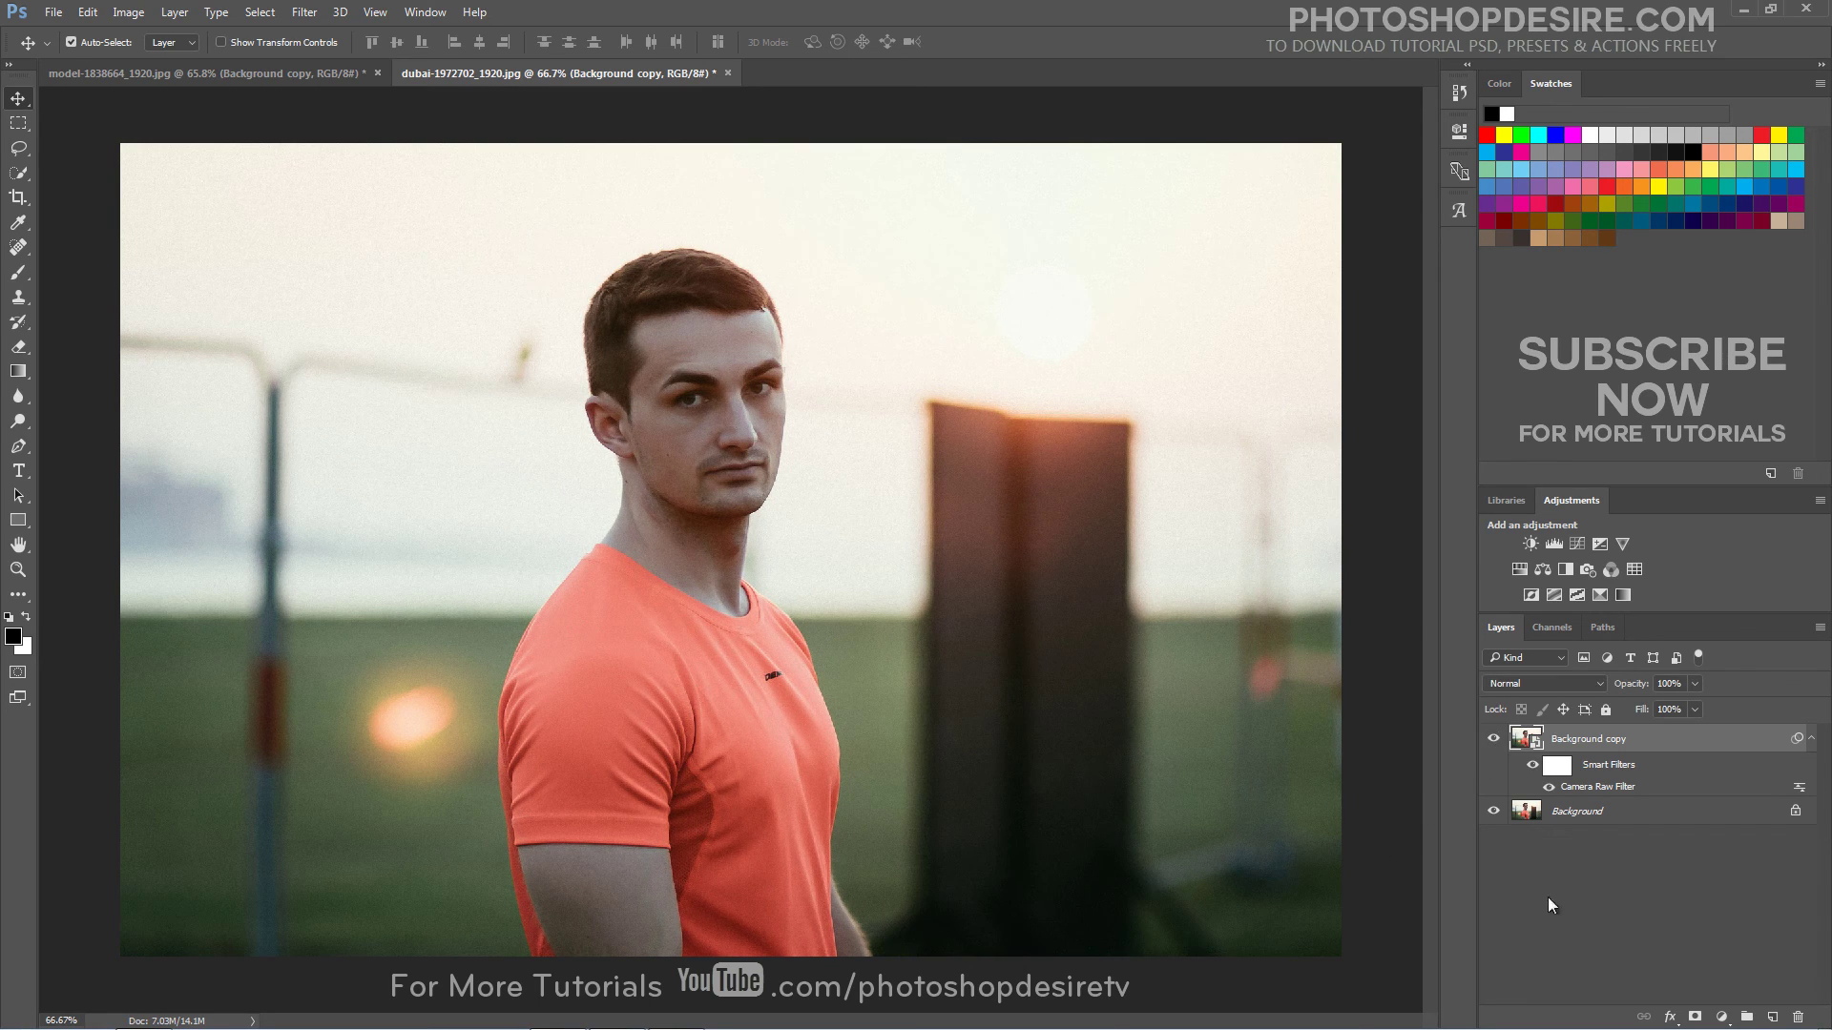